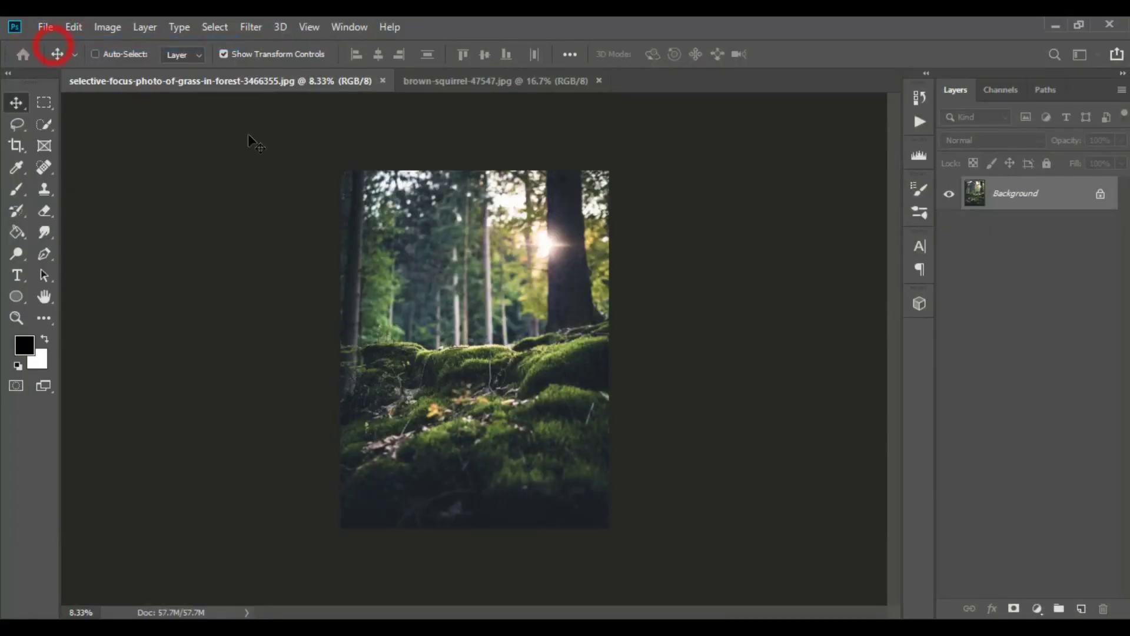
Create a blank Untitled-1 document, 1920 × 1500 px at 300 ppi
key("ctrl+n")
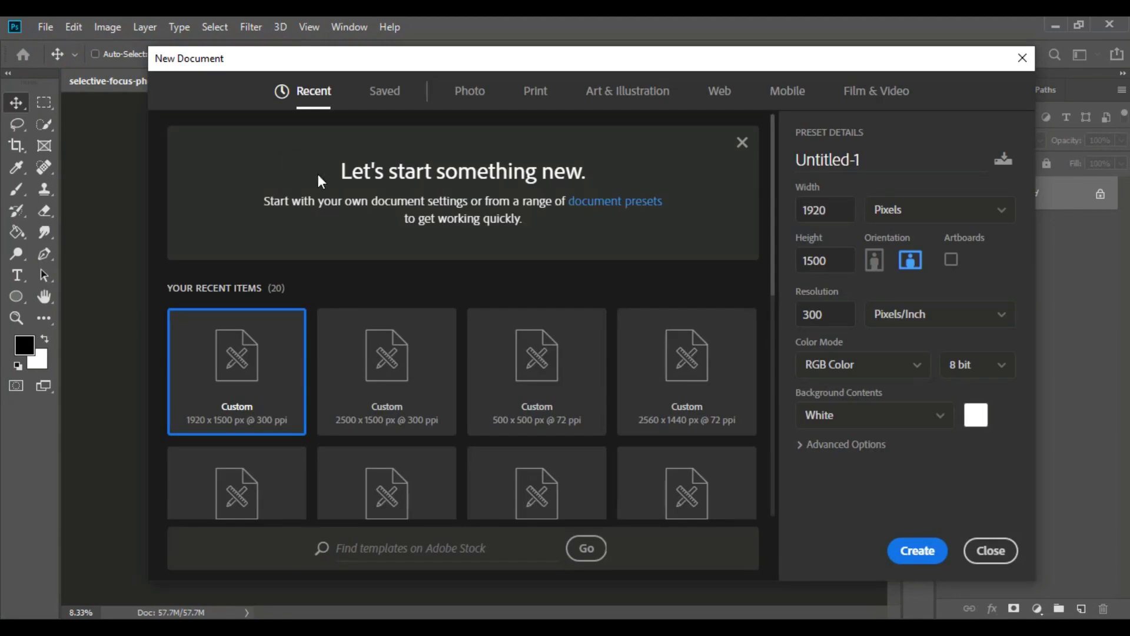
double_click(836, 211)
double_click(827, 261)
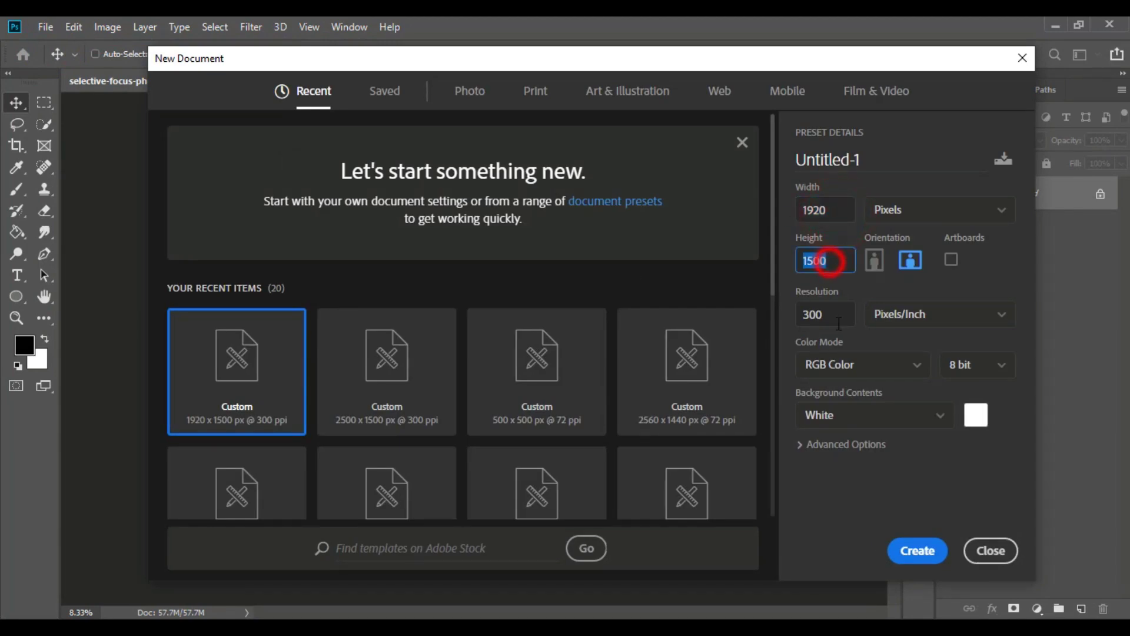
double_click(830, 315)
left_click(917, 551)
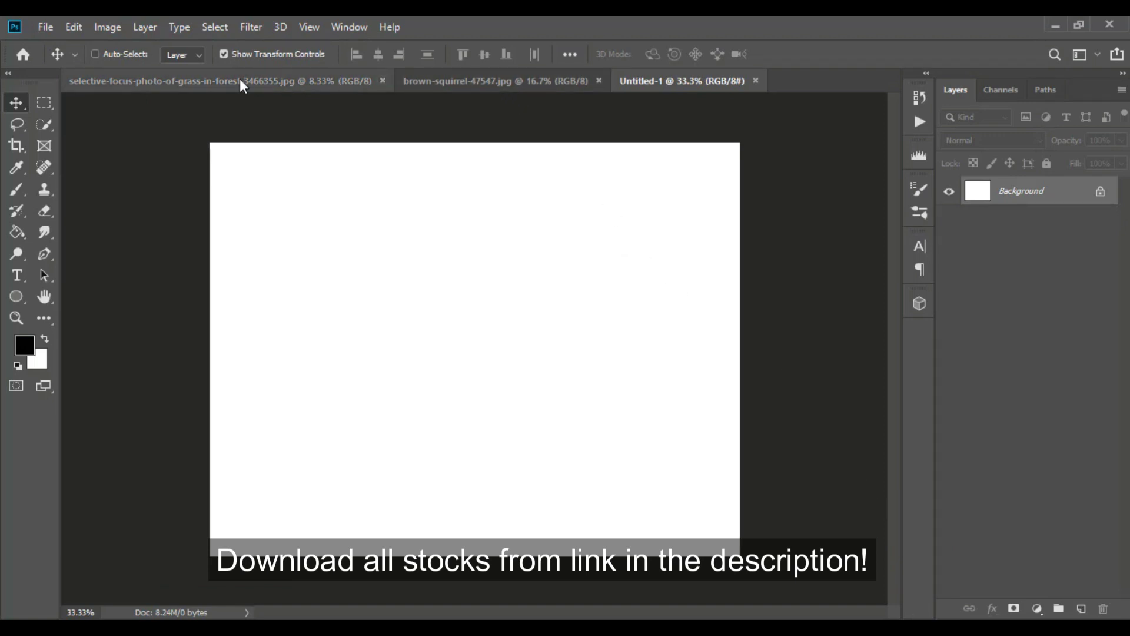
left_click(240, 81)
Drag the forest photo into Untitled-1, widen it to about 108.87% and reposition it
mouse_move(469, 314)
left_mouse_down()
mouse_move(577, 284)
mouse_move(534, 348)
left_mouse_up()
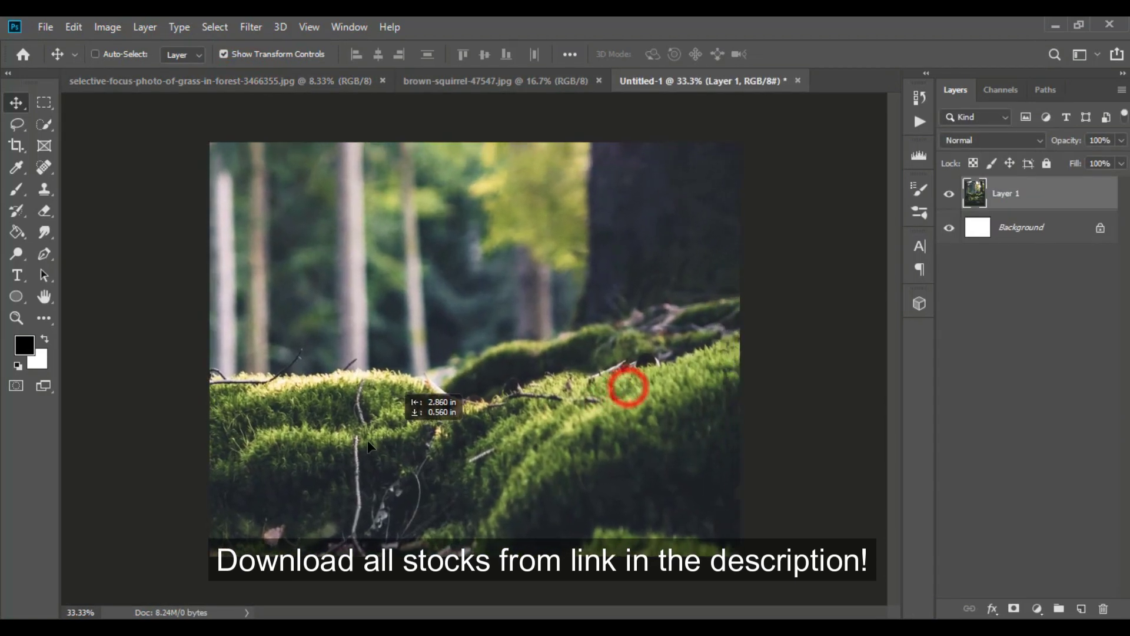
left_click_drag(627, 391, 436, 362)
mouse_move(461, 420)
left_mouse_down()
mouse_move(502, 398)
mouse_move(416, 379)
left_mouse_up()
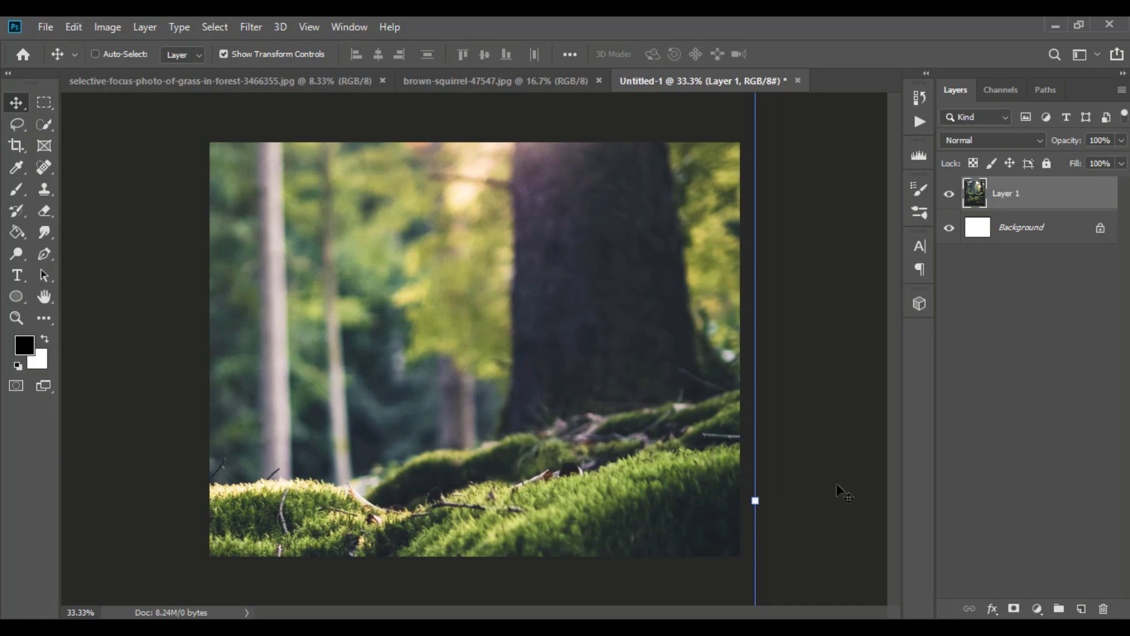
left_click_drag(756, 500, 851, 501)
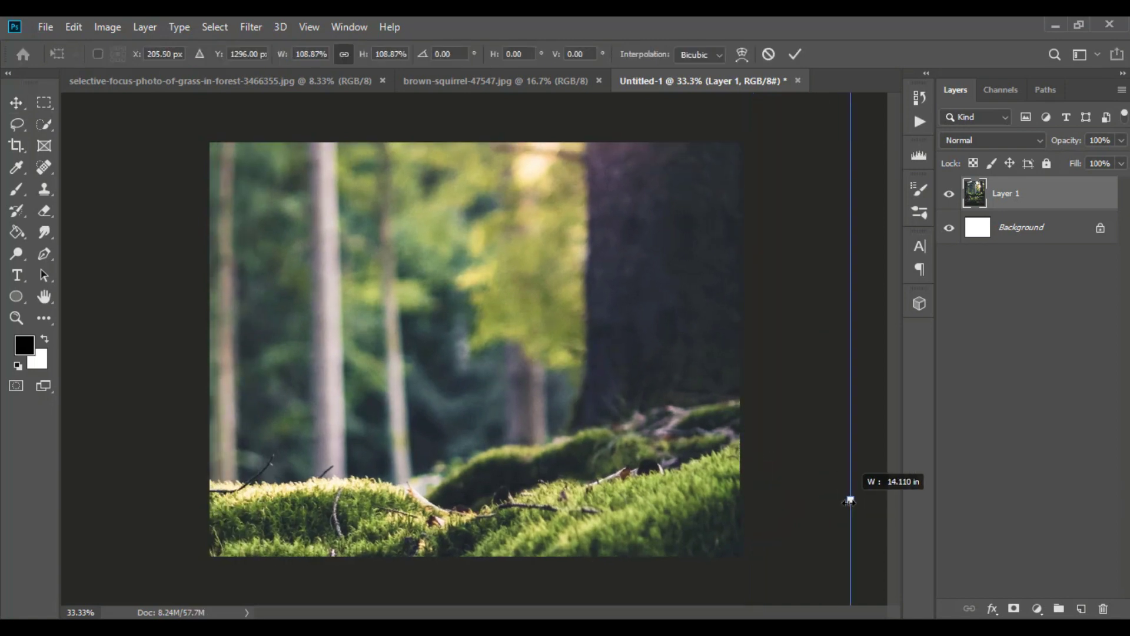
mouse_move(436, 394)
left_mouse_down()
mouse_move(496, 407)
mouse_move(481, 389)
mouse_move(478, 399)
left_mouse_up()
Drag in the squirrel photo as Layer 2, scale it to 56.21%, and place it left
left_click(447, 77)
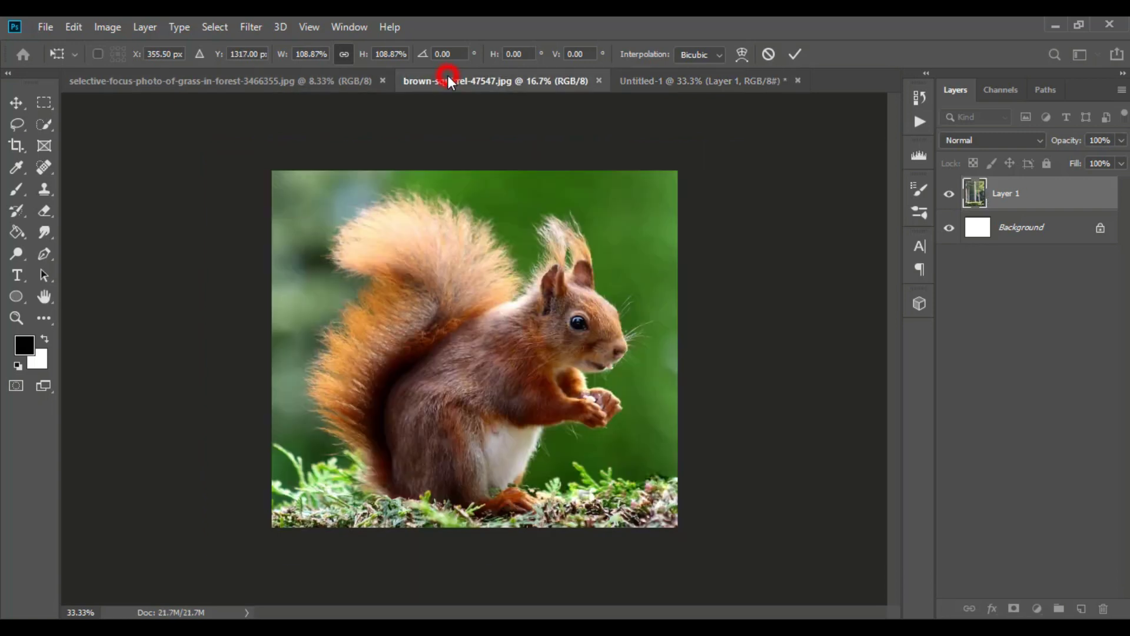
mouse_move(478, 361)
left_mouse_down()
mouse_move(306, 75)
mouse_move(647, 70)
mouse_move(445, 371)
left_mouse_up()
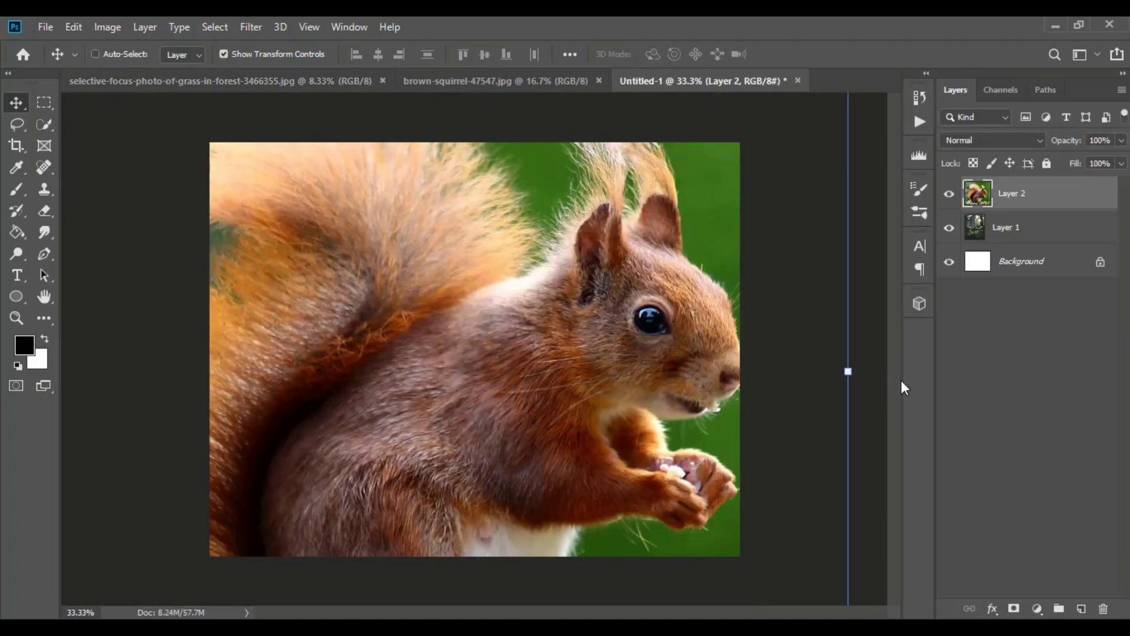
left_click_drag(848, 371, 482, 367)
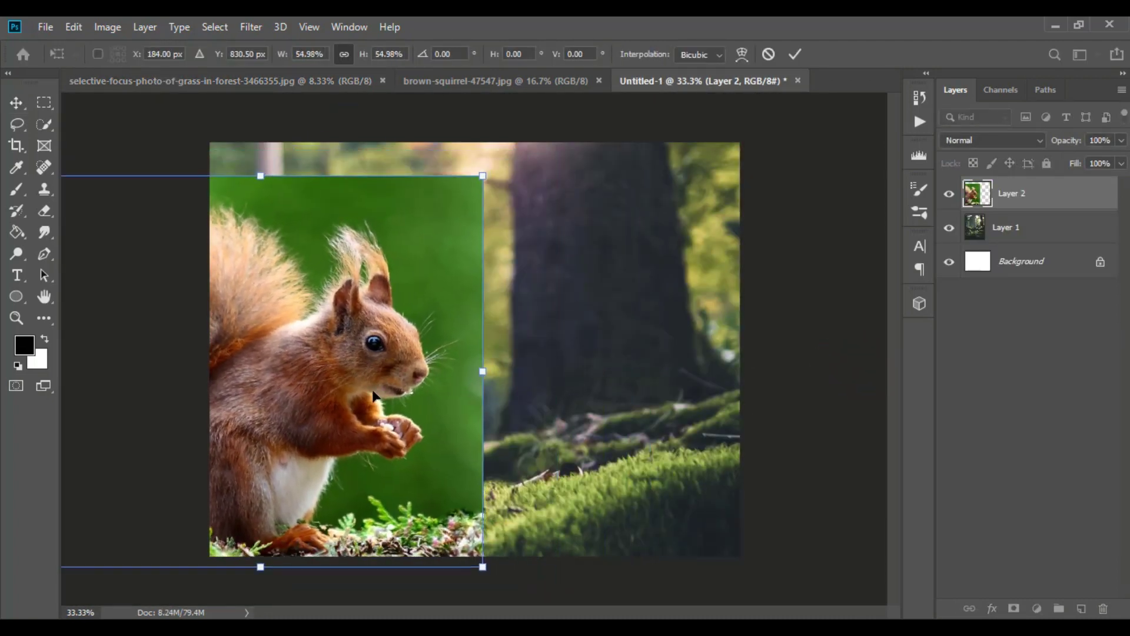
left_click_drag(372, 391, 409, 377)
left_click_drag(518, 348, 562, 348)
left_click_drag(453, 390, 463, 365)
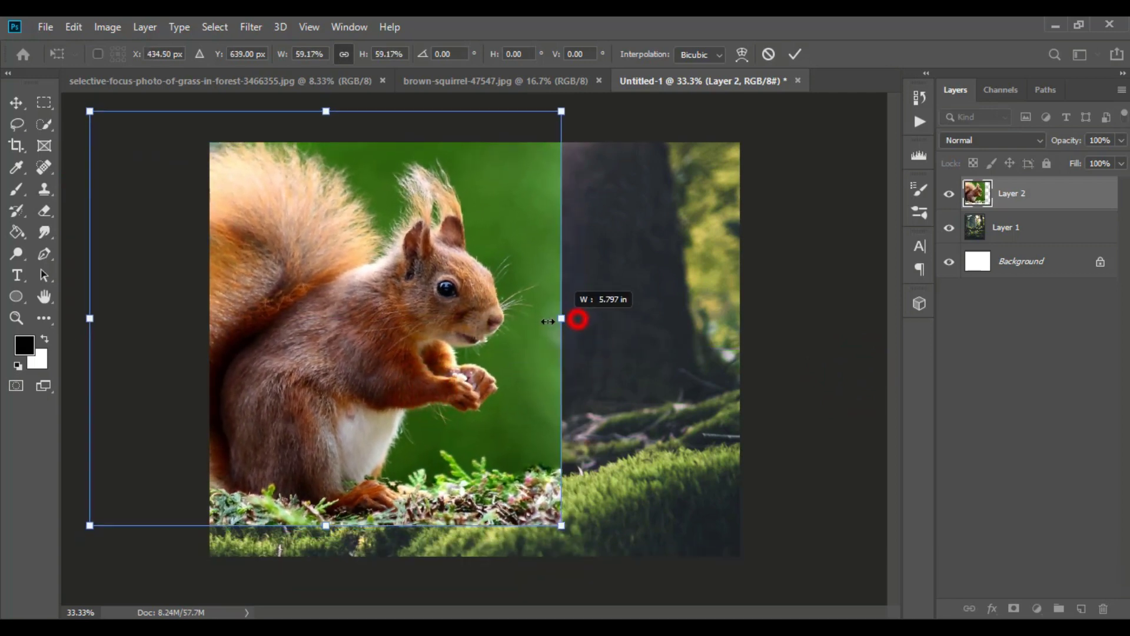
left_click_drag(579, 319, 543, 321)
left_click_drag(458, 347, 512, 357)
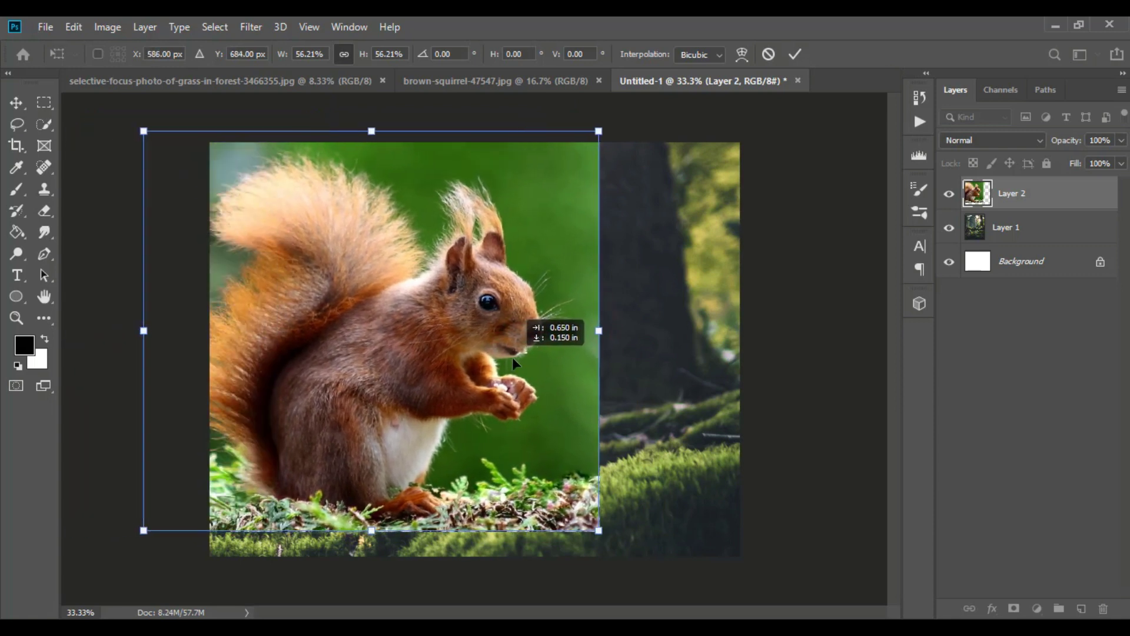
left_click(1035, 433)
With the Pen tool, trace the squirrel's tail, ear, head, whiskers, mouth and chin
left_click(45, 254)
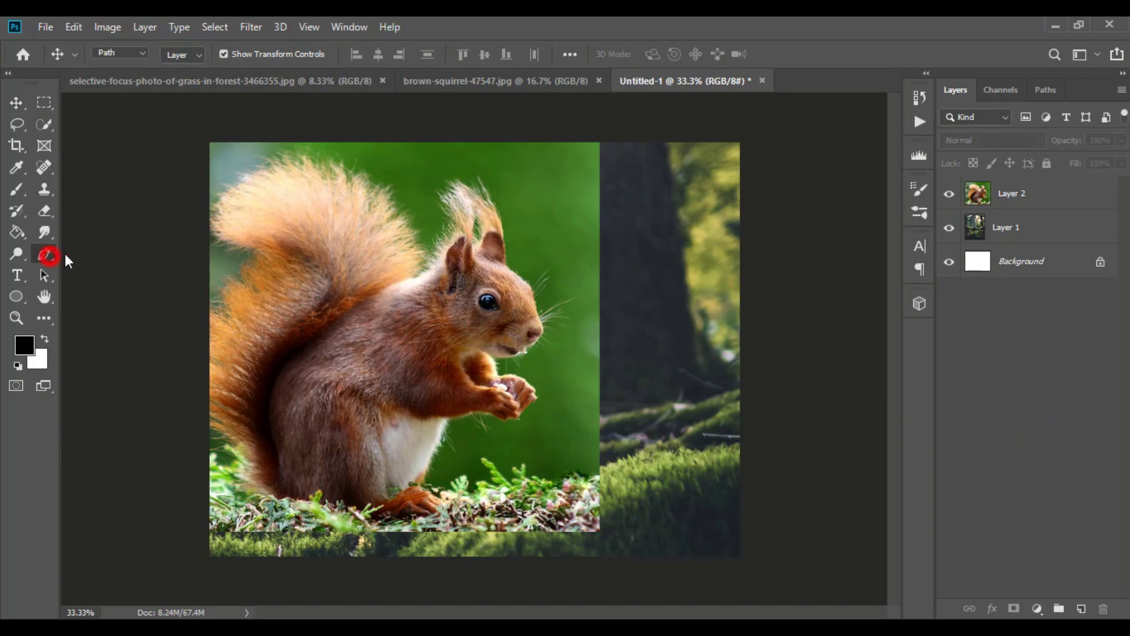
left_click(258, 180)
left_click_drag(351, 184, 384, 208)
left_click(408, 267)
left_click(447, 240)
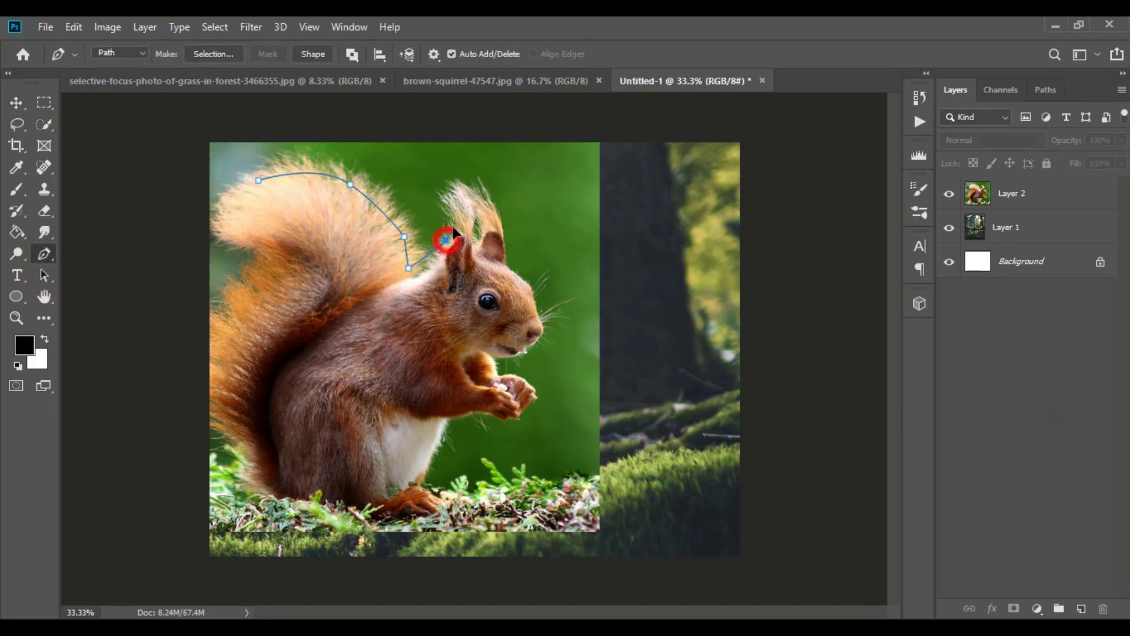
left_click(463, 187)
left_click(493, 203)
left_click(509, 266)
left_click(545, 278)
left_click(538, 298)
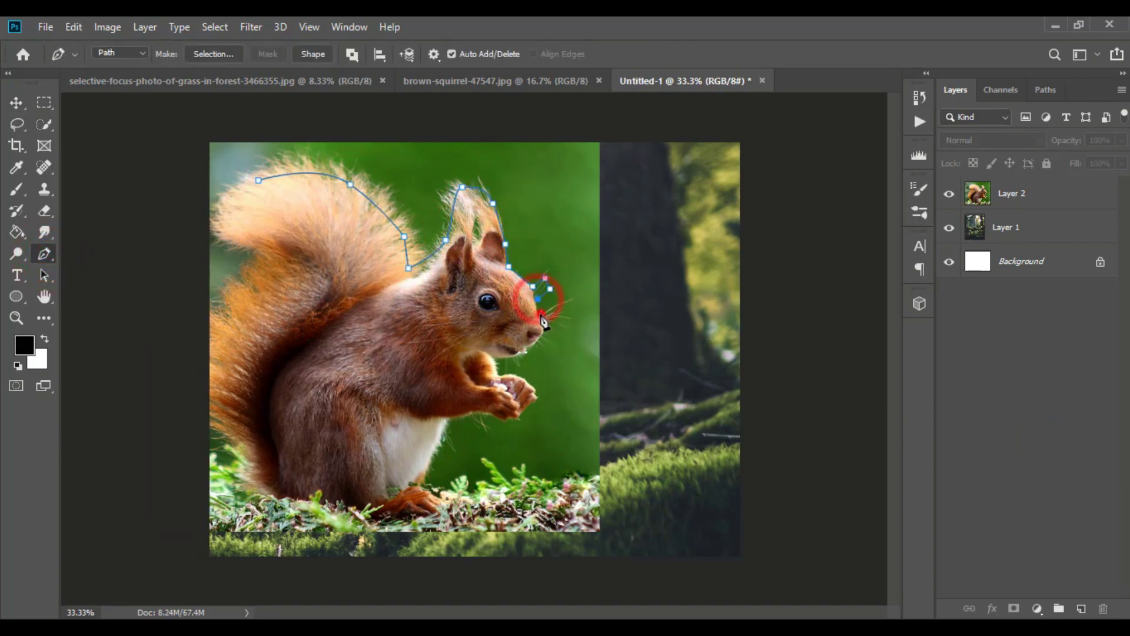
left_click(560, 320)
left_click(507, 359)
Continue the path down the body, feet and tail's left edge, closing it
left_click(532, 381)
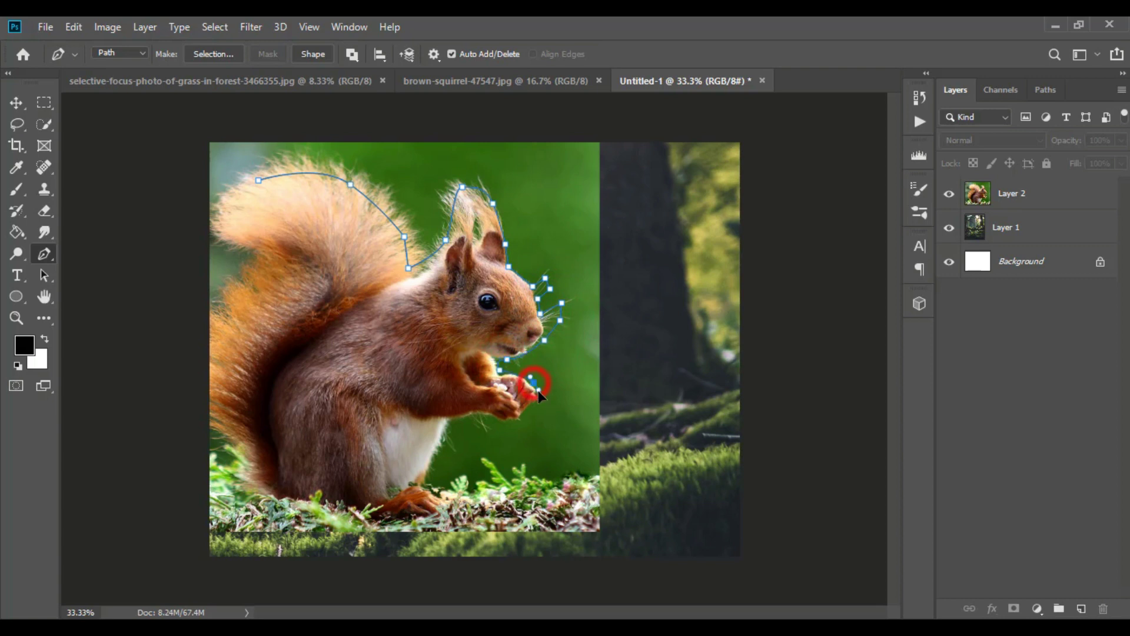
left_click(488, 418)
left_click(461, 420)
left_click(435, 459)
left_click(466, 494)
left_click(412, 523)
left_click(258, 499)
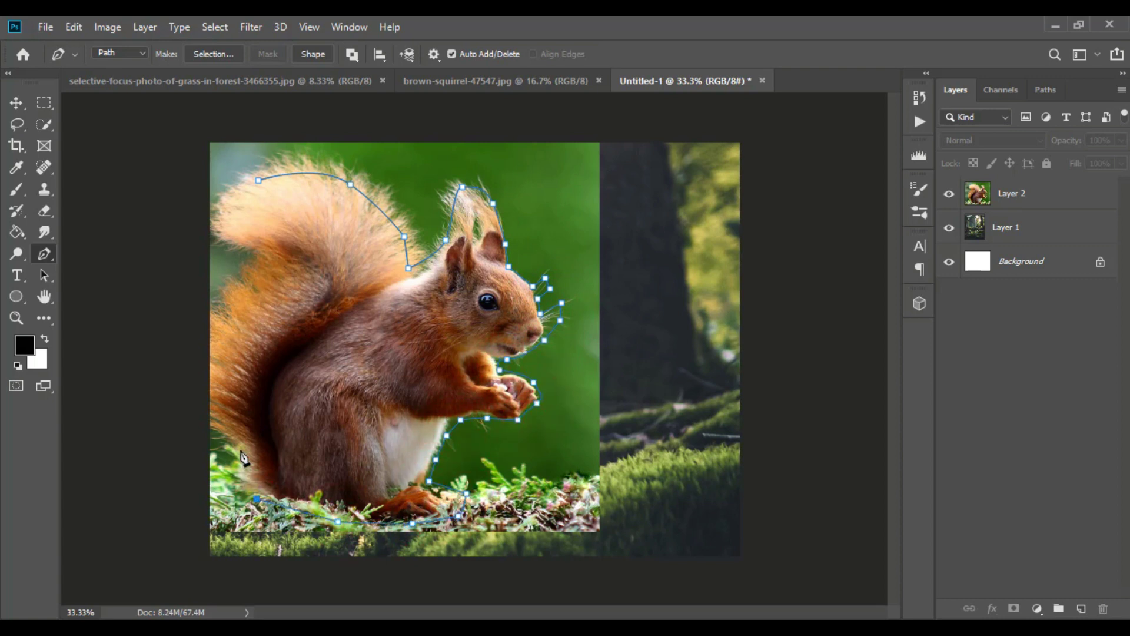
left_click_drag(240, 448, 226, 425)
left_click_drag(216, 321, 257, 275)
left_click_drag(219, 216, 275, 254)
left_click(258, 180)
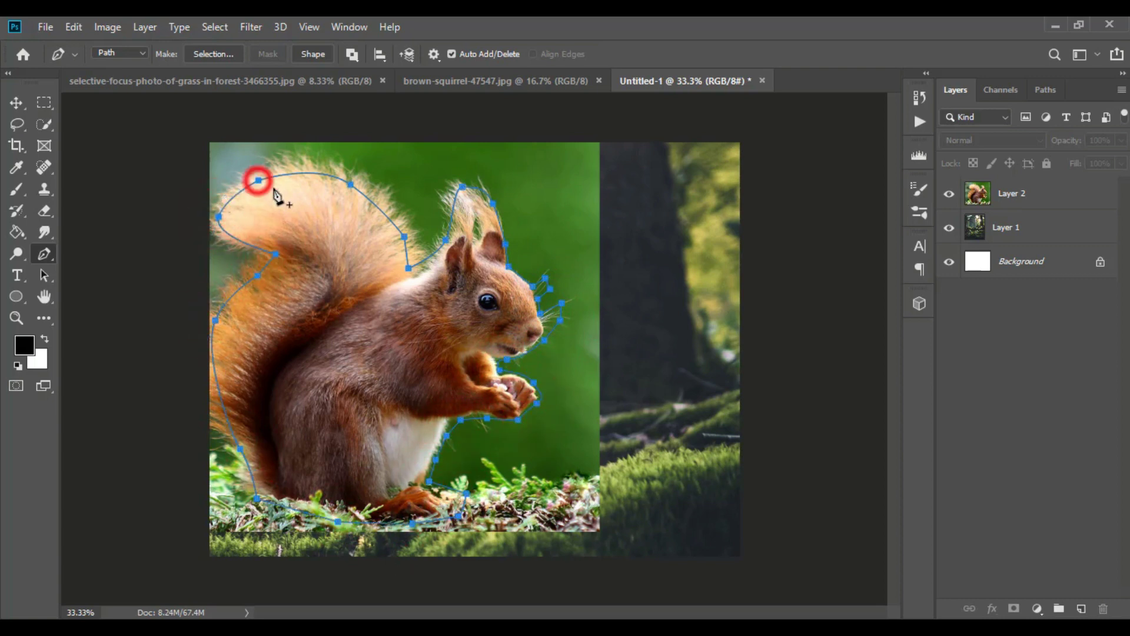
Turn the closed path into a selection and target Layer 2
right_click(350, 212)
left_click(416, 278)
left_click(651, 162)
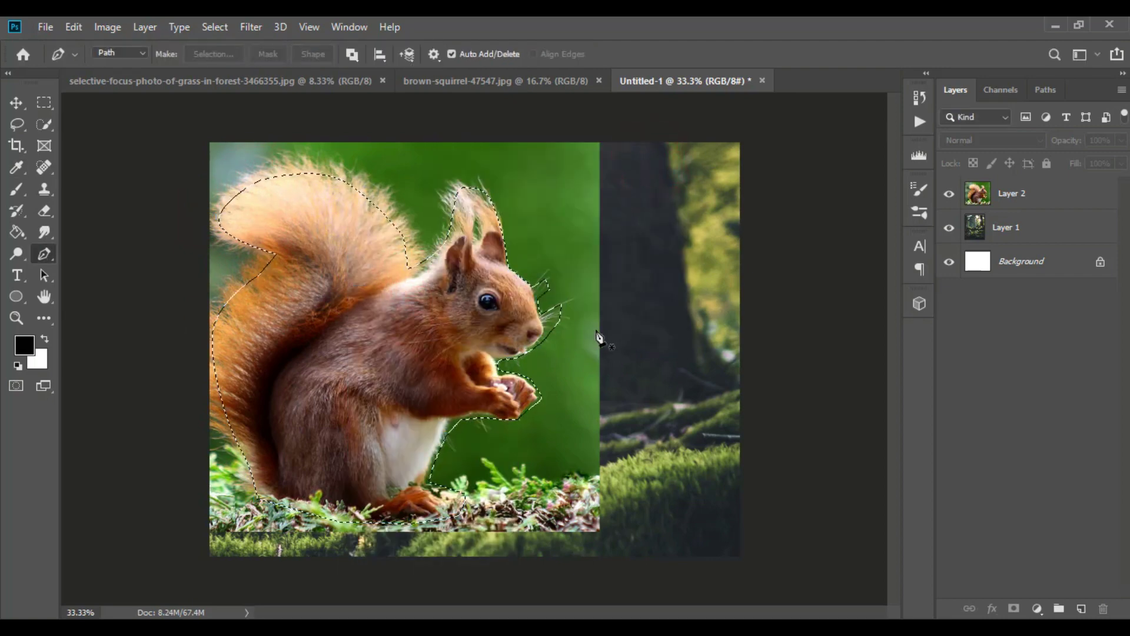
left_click(1045, 196)
left_click(522, 175)
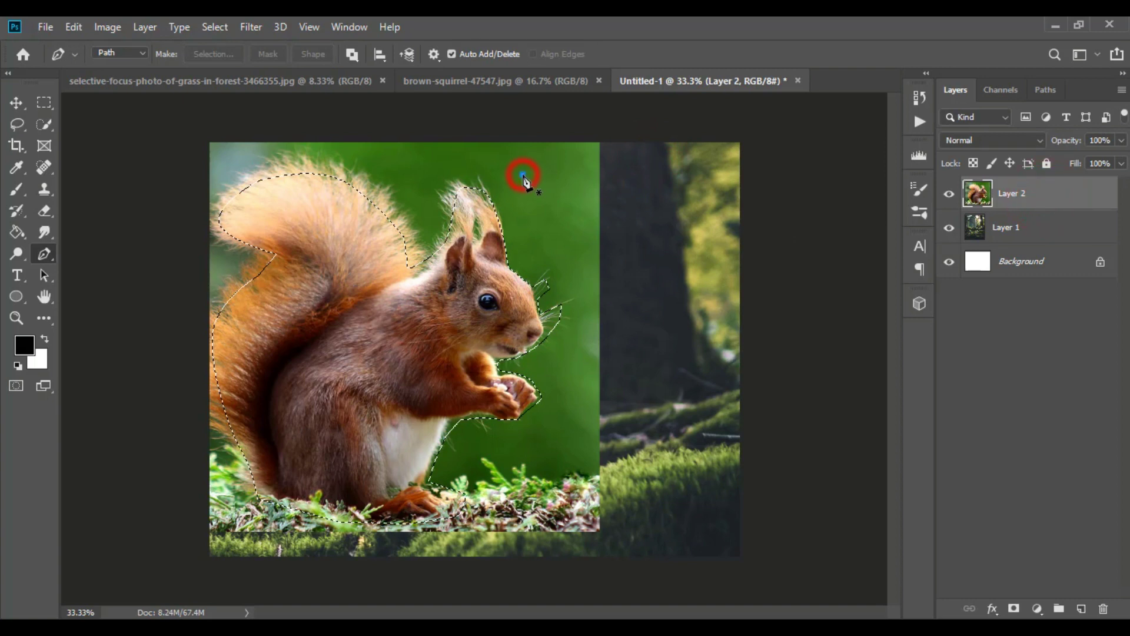
Move the squirrel 0.8 in right, mask Layer 2 to the selection, and open Select and Mask
left_click(16, 103)
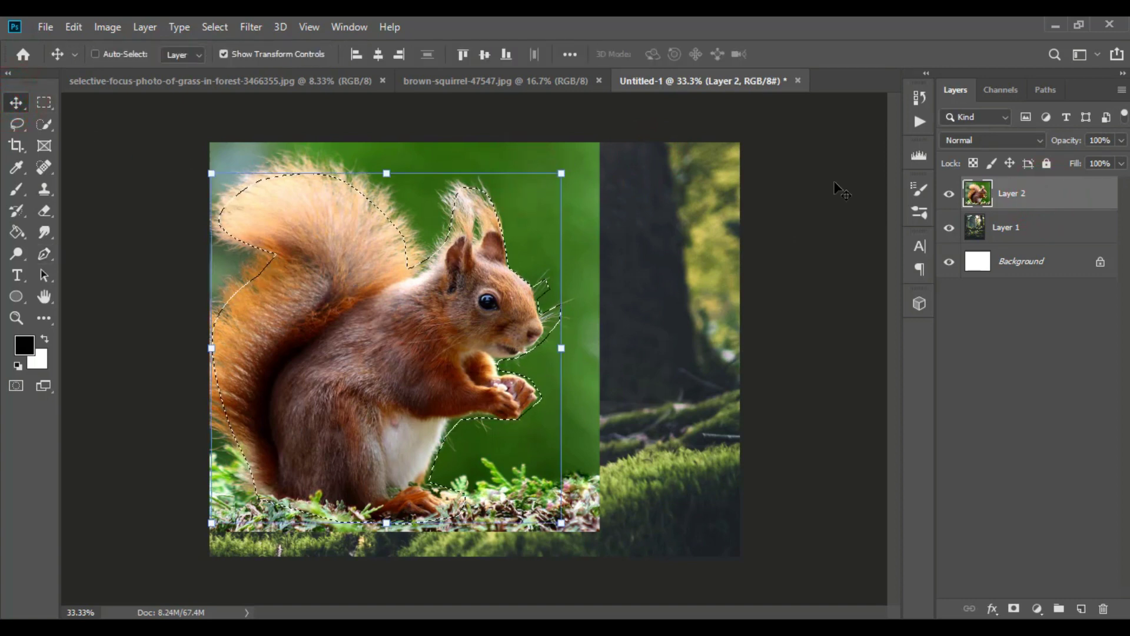
left_click_drag(538, 191, 598, 204)
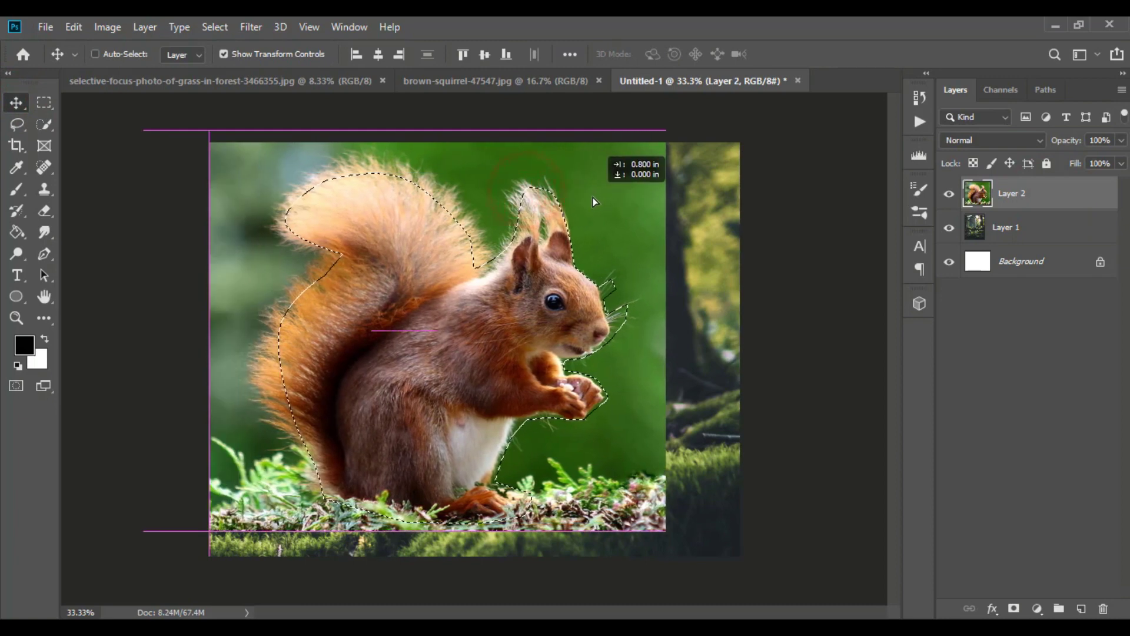
left_click(1014, 608)
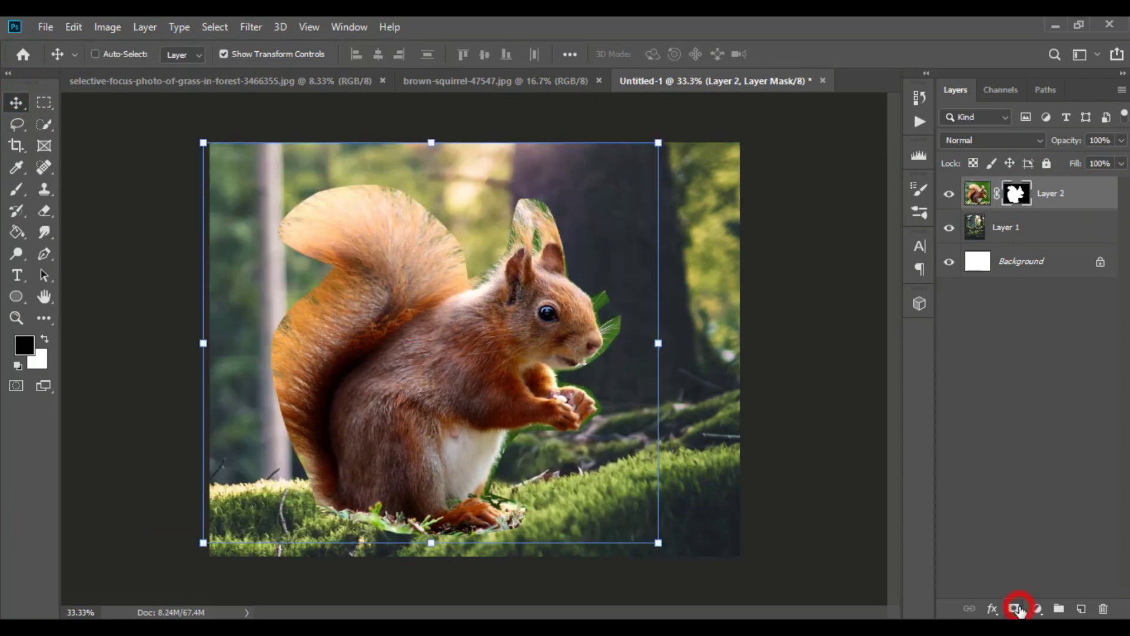
right_click(1019, 198)
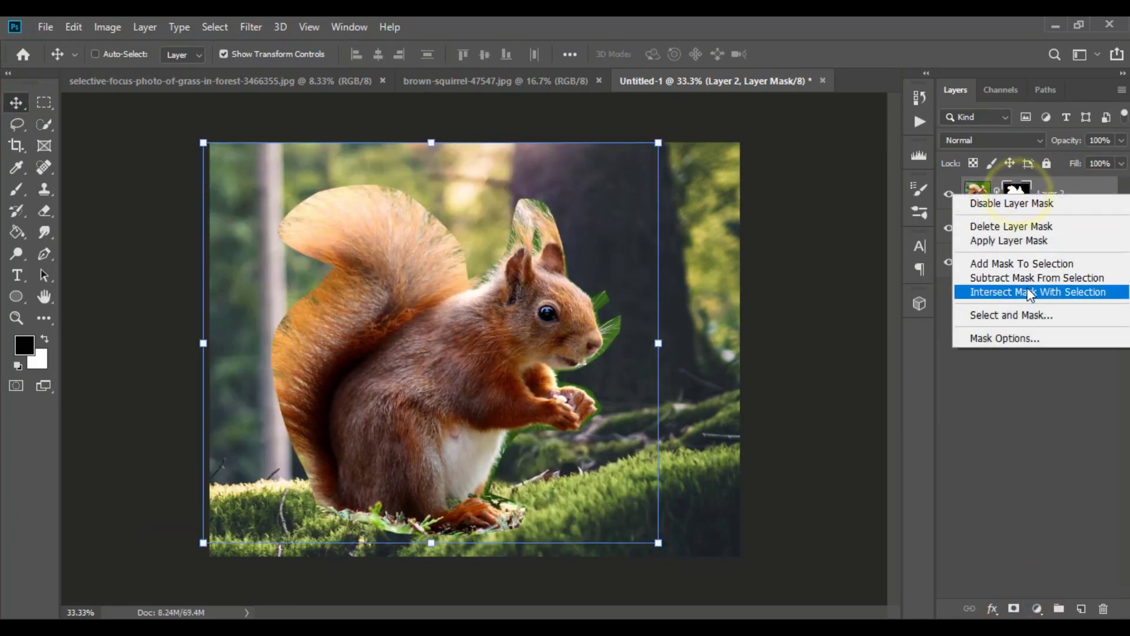
left_click(1021, 313)
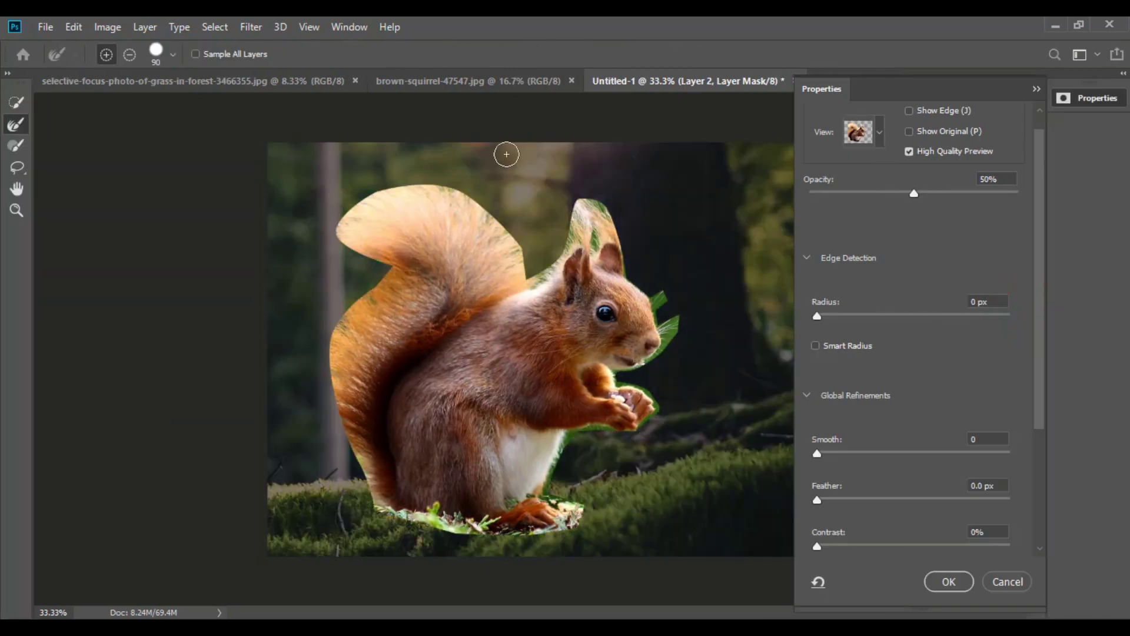
Preview the cut-out in the Onion Skin, On White and On Black view modes
left_click(878, 129)
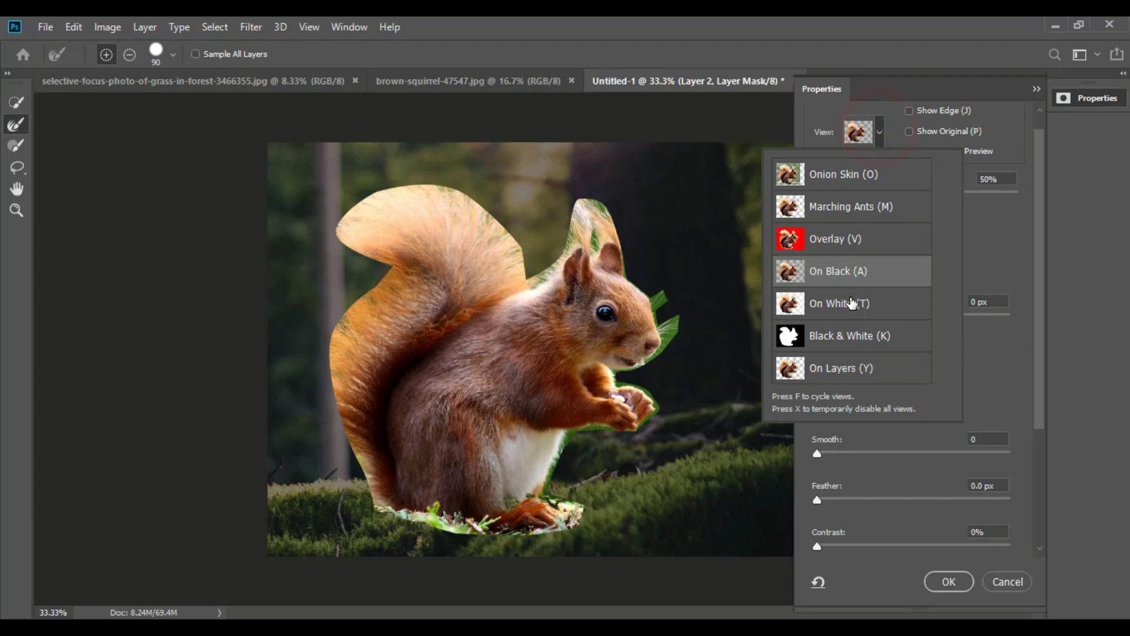
left_click(858, 176)
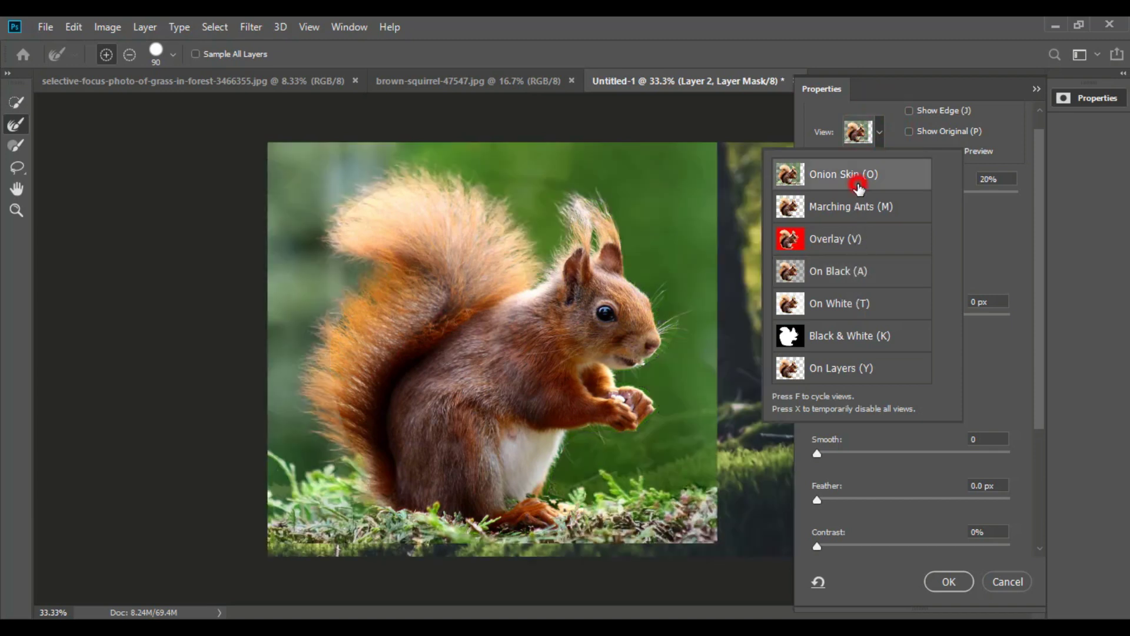
left_click(865, 304)
left_click(872, 282)
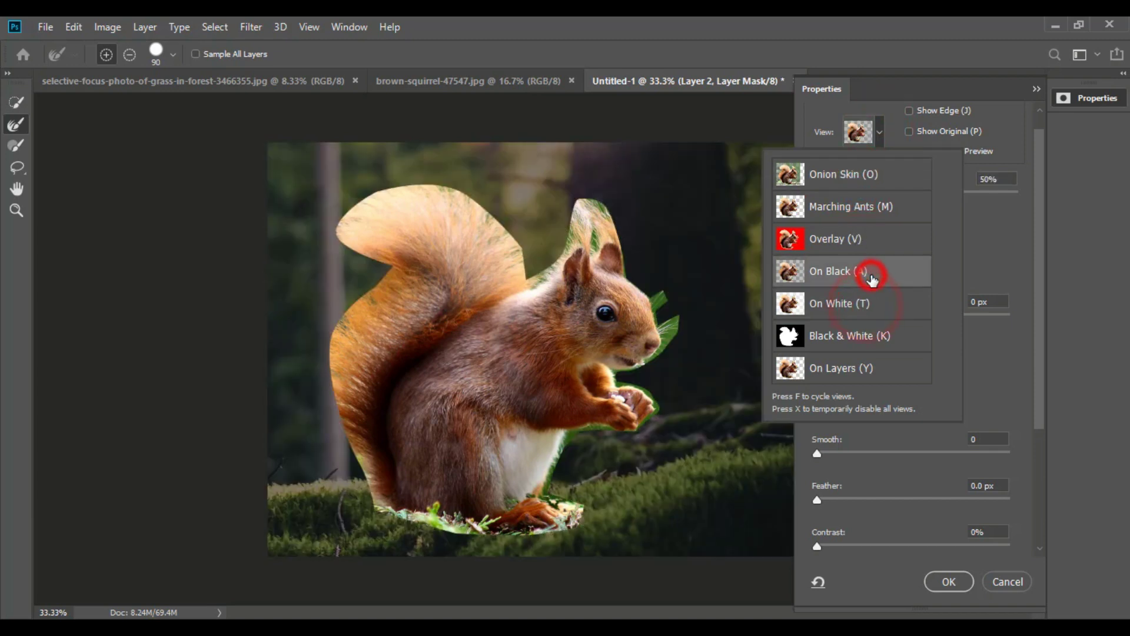
left_click(1021, 259)
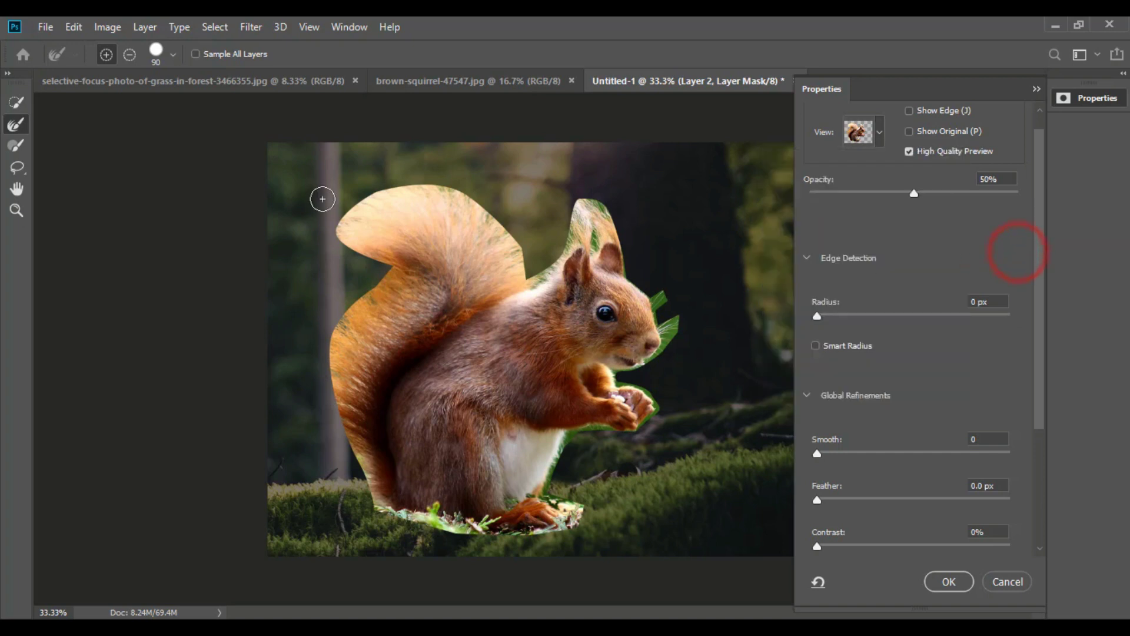
Refine Edge Brush the tail top, ear tip, head, chin, whiskers and paw fringe
left_click(17, 124)
left_click_drag(350, 210, 513, 271)
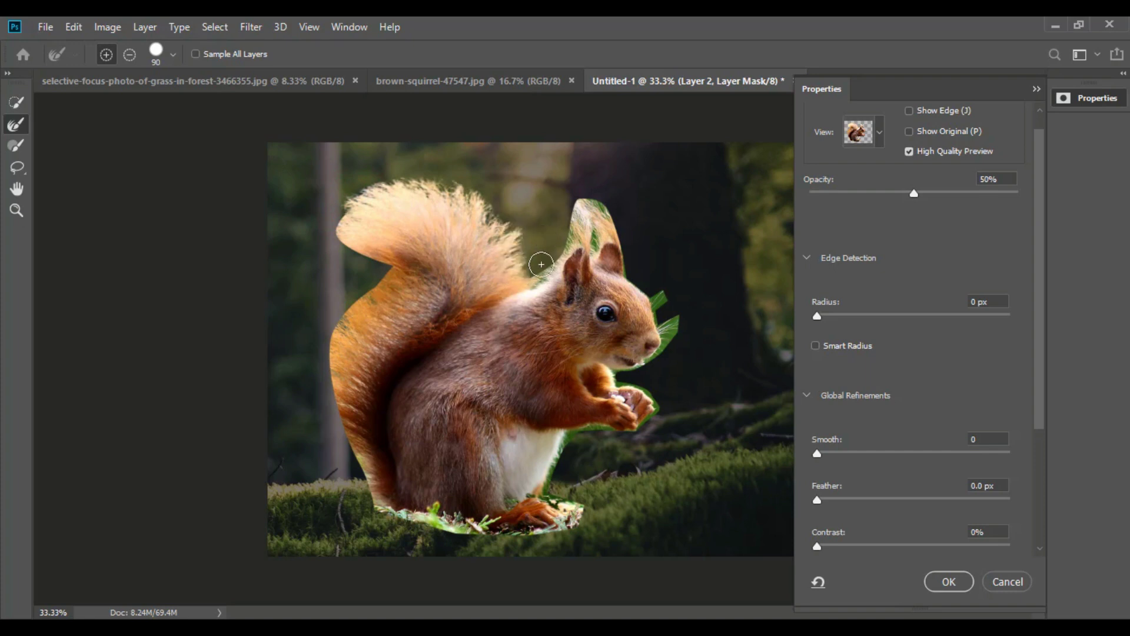
left_click_drag(527, 279, 592, 198)
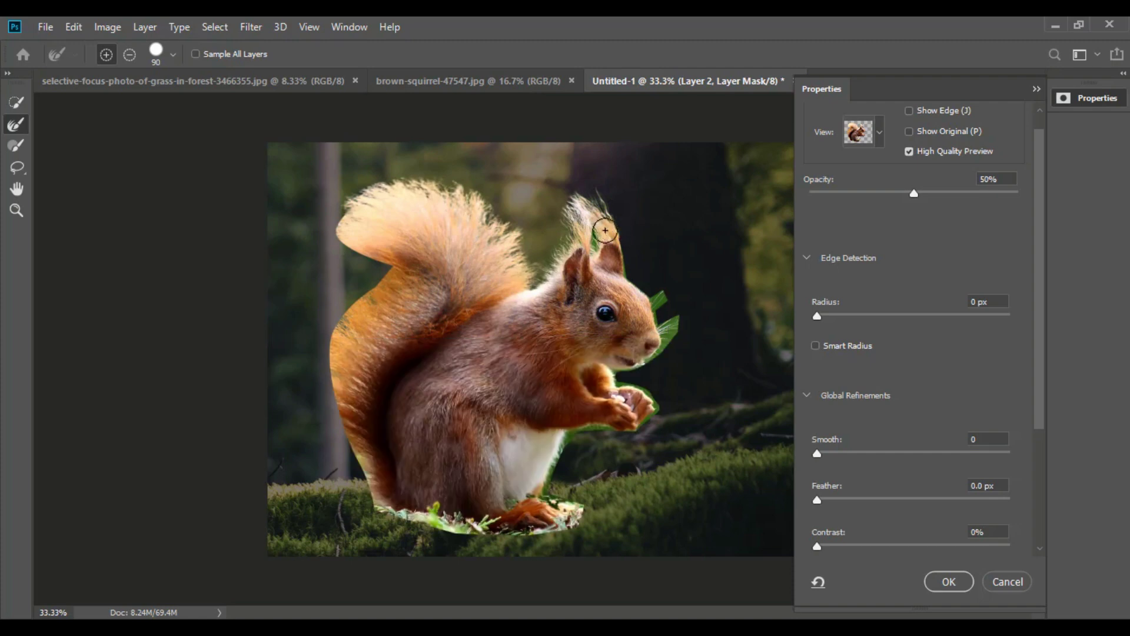
left_click_drag(590, 226, 623, 224)
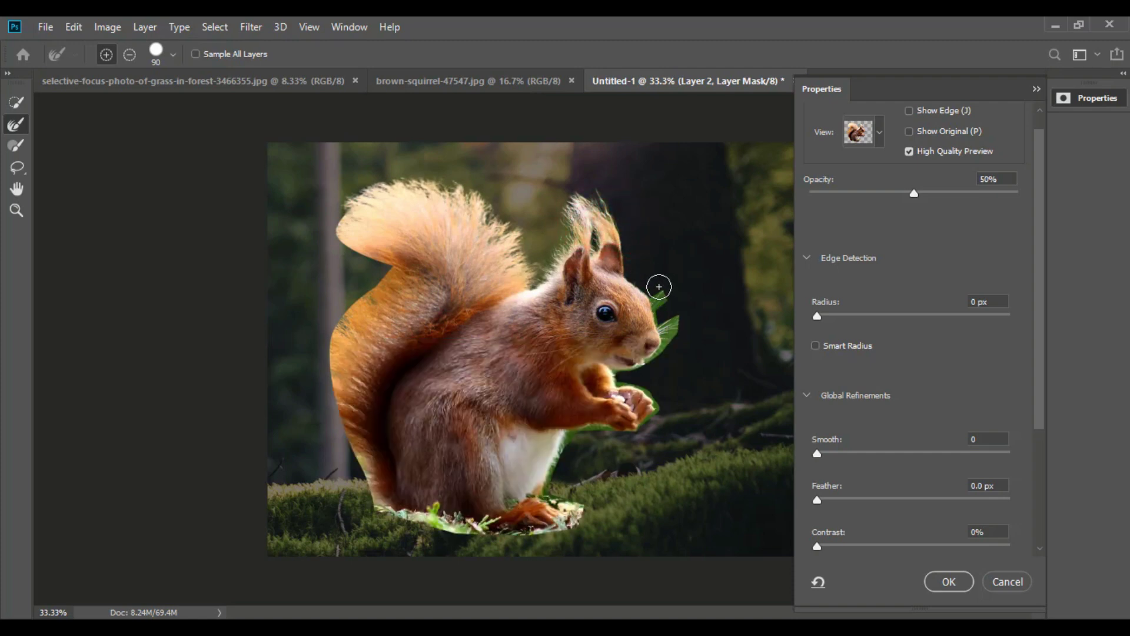
left_click_drag(653, 291, 671, 337)
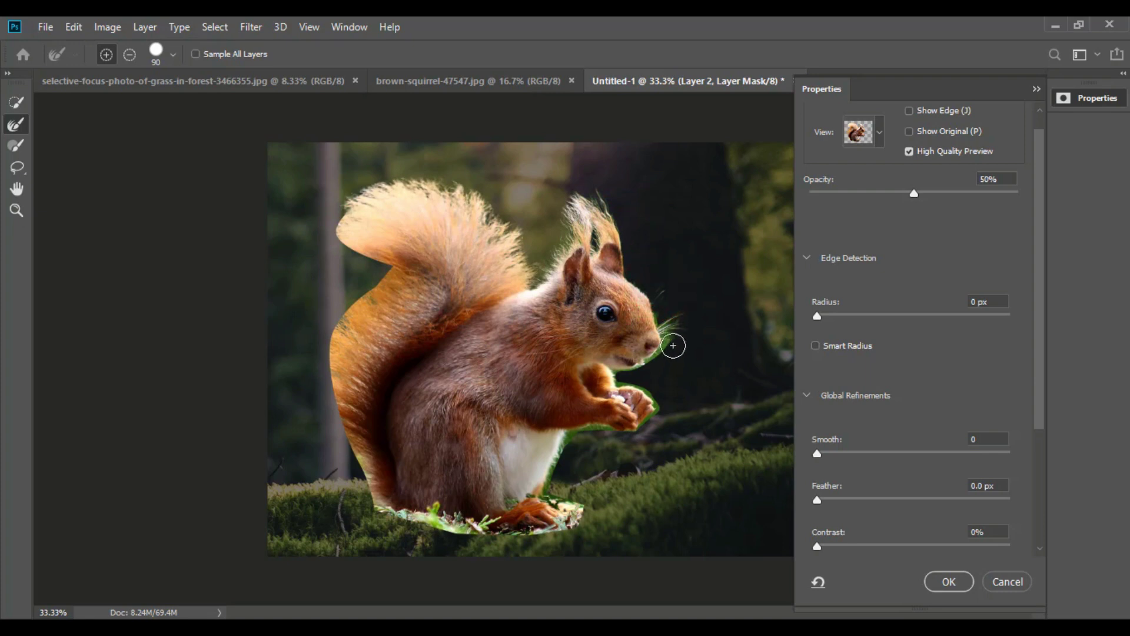
left_click_drag(666, 310, 660, 308)
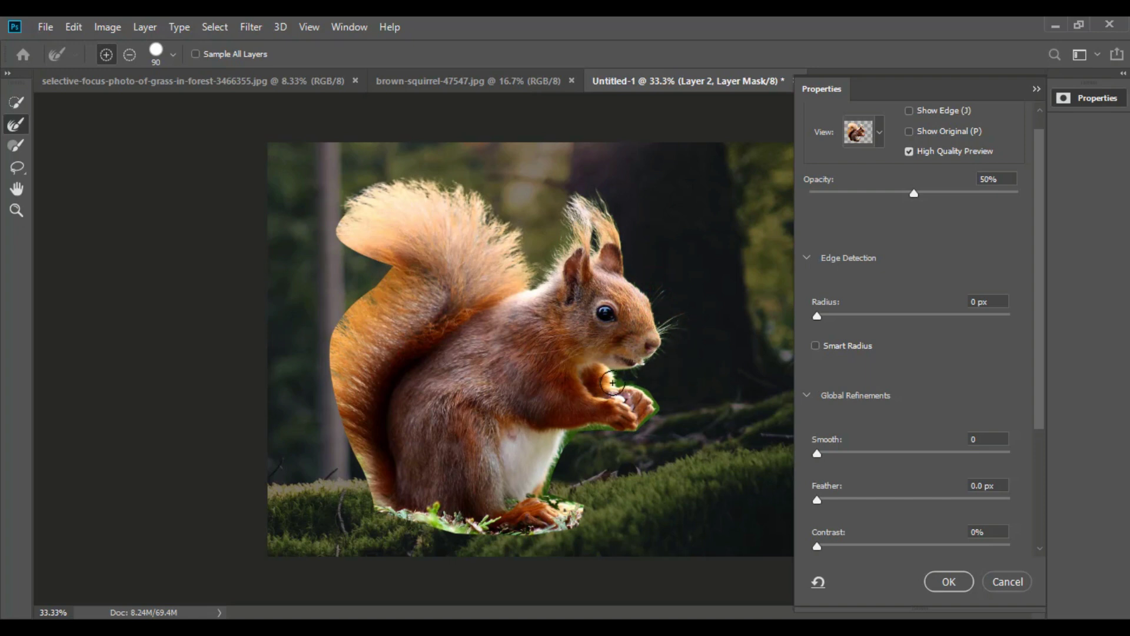
left_click_drag(617, 384, 625, 394)
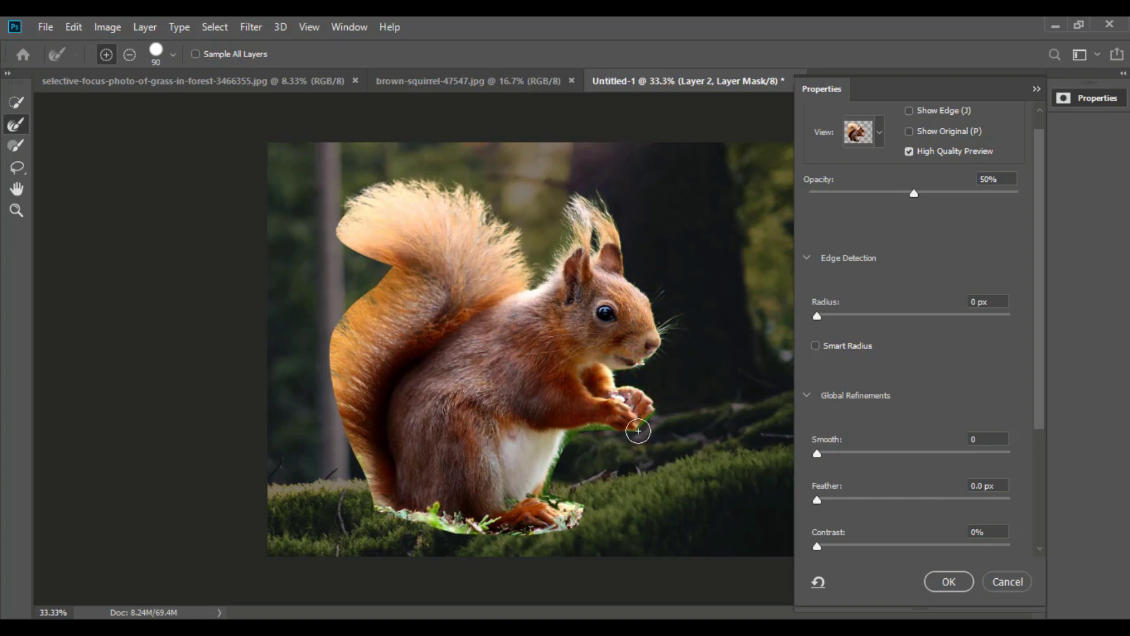
left_click_drag(624, 437, 617, 431)
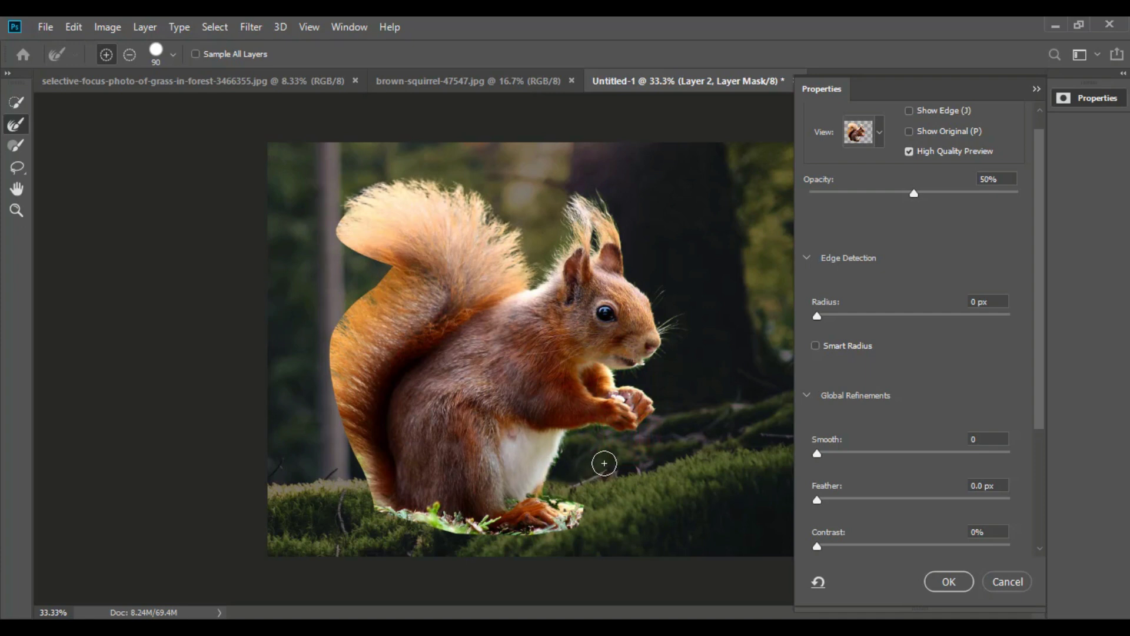
Refine the edge near the paw, along the bottom grass and the lower-left side
left_click(604, 463)
left_click_drag(572, 501, 507, 531)
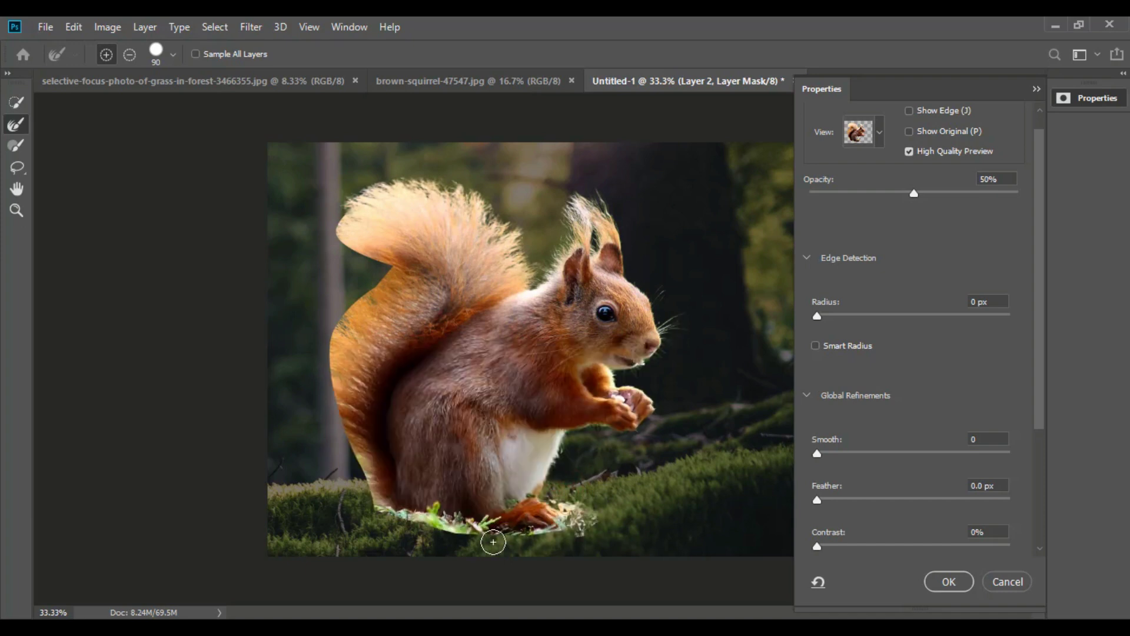
left_click_drag(571, 536, 371, 505)
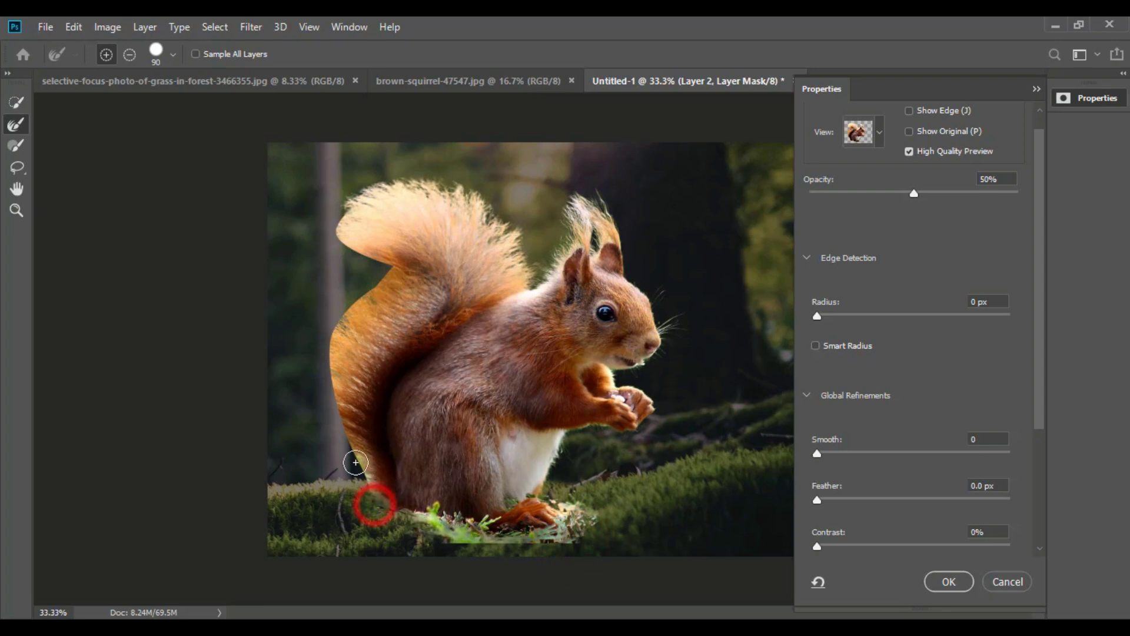
left_click_drag(374, 504, 339, 426)
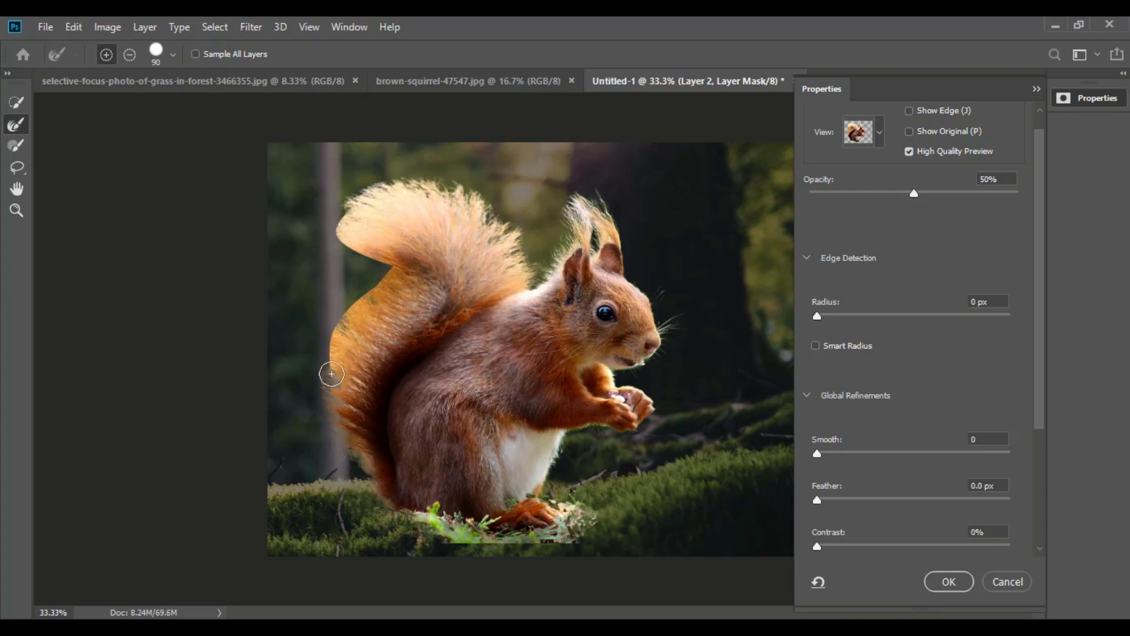
Brush out fur strands along the tail, then refine the nose whiskers and hands
left_click_drag(331, 351, 329, 366)
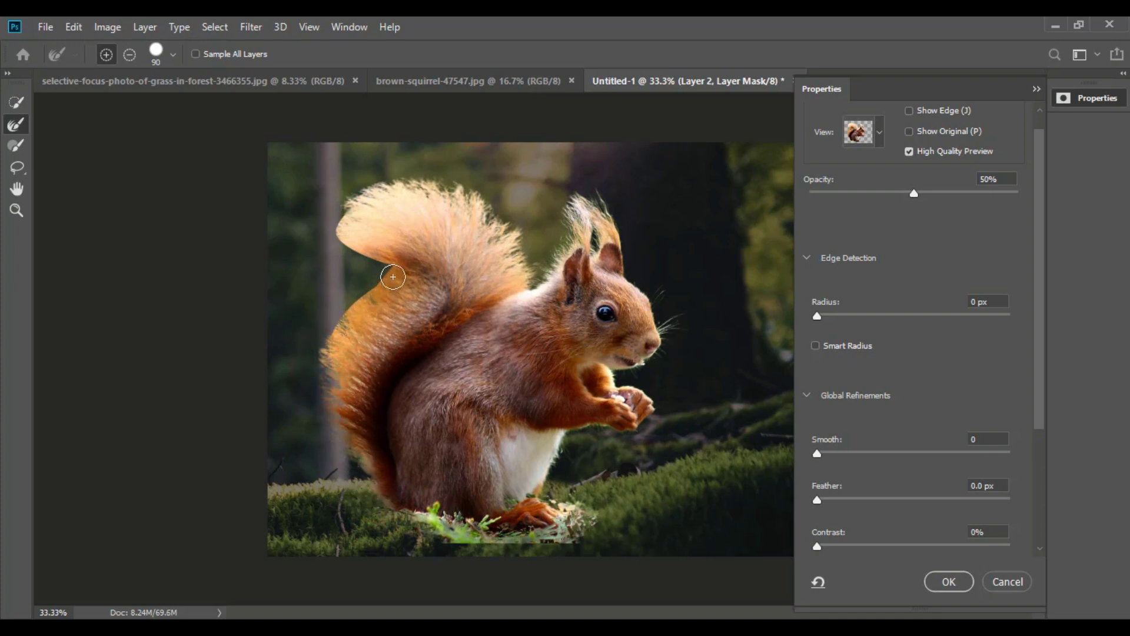
mouse_move(393, 277)
left_mouse_down()
mouse_move(402, 284)
mouse_move(369, 205)
mouse_move(352, 202)
left_mouse_up()
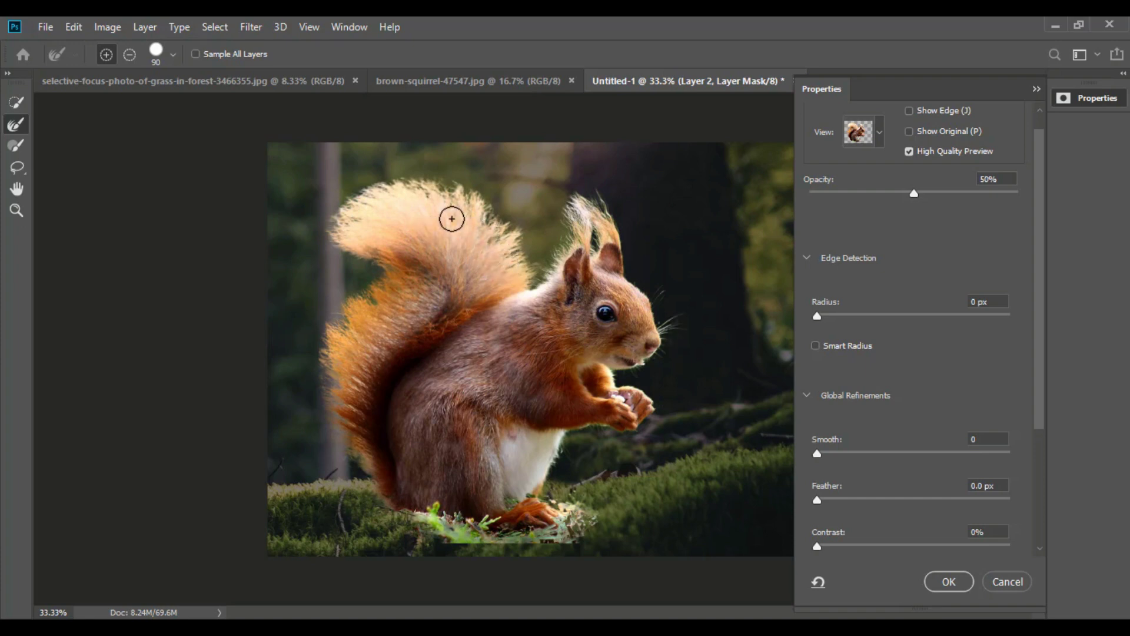
left_click(441, 209)
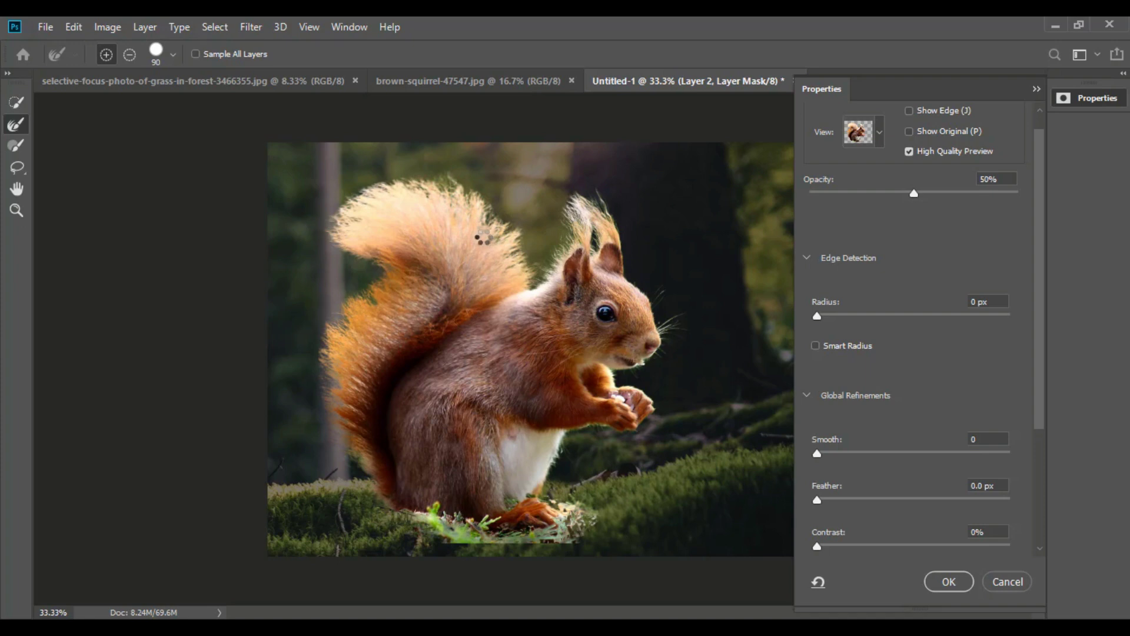
left_click(480, 232)
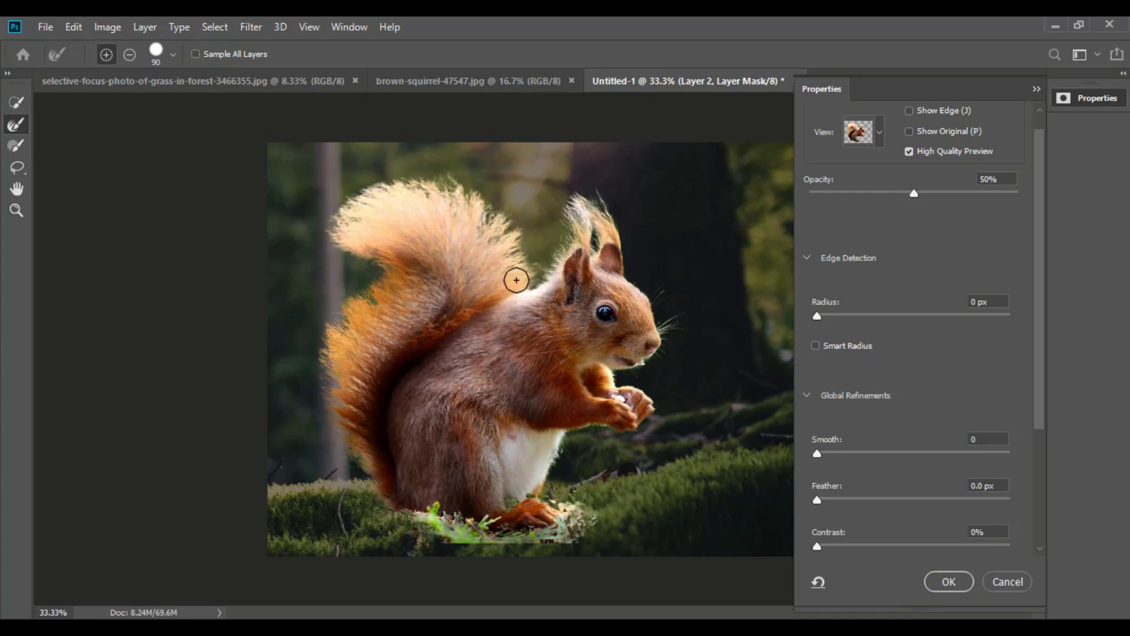
left_click(516, 270)
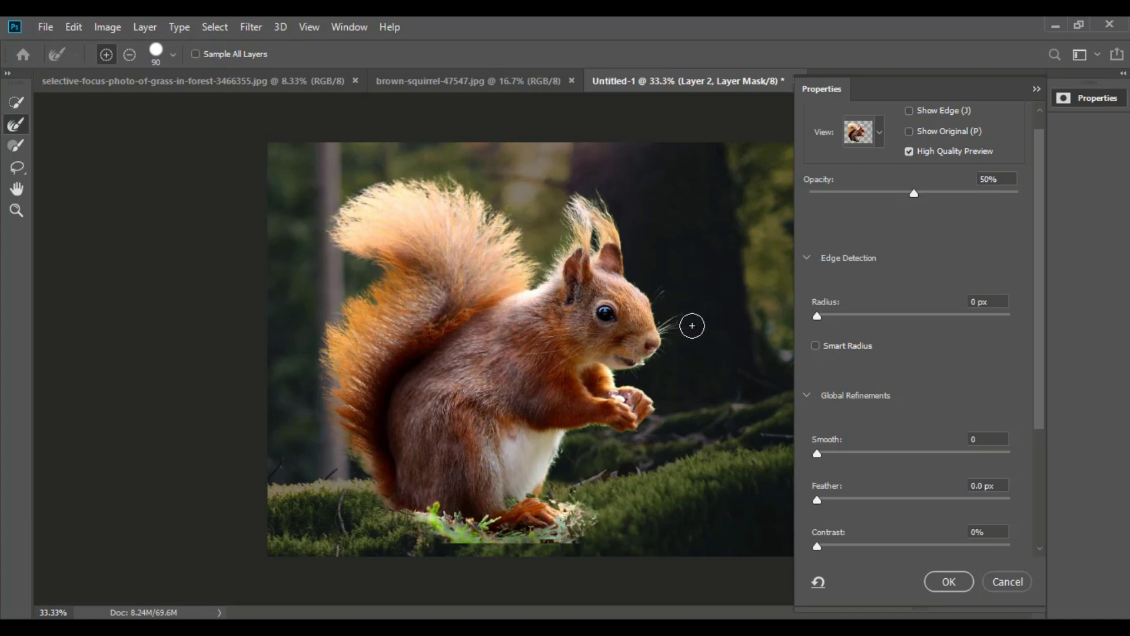
left_click(667, 332)
left_click_drag(639, 434, 613, 427)
Accept Select and Mask, apply Layer 2's mask permanently, and hide the forest layer
left_click(945, 581)
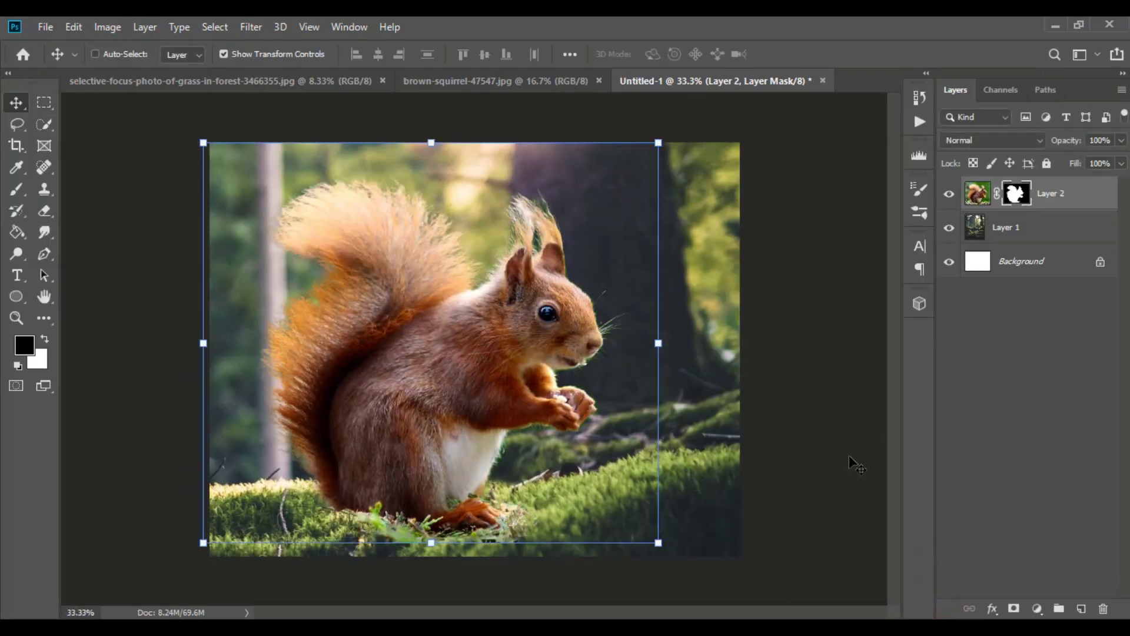
right_click(1019, 202)
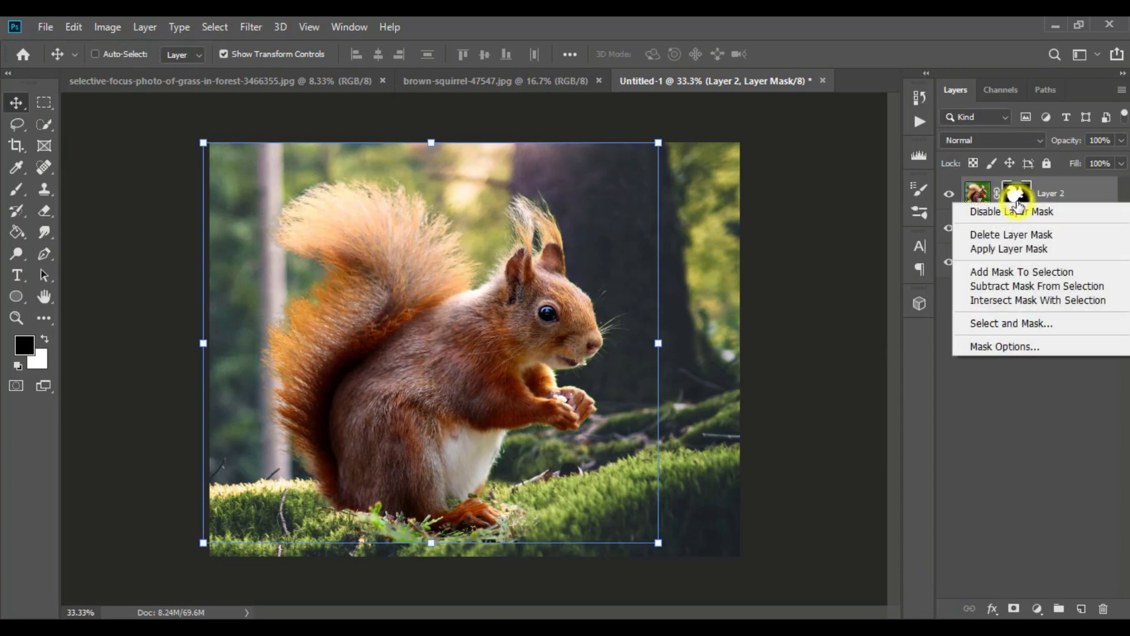
left_click(1031, 254)
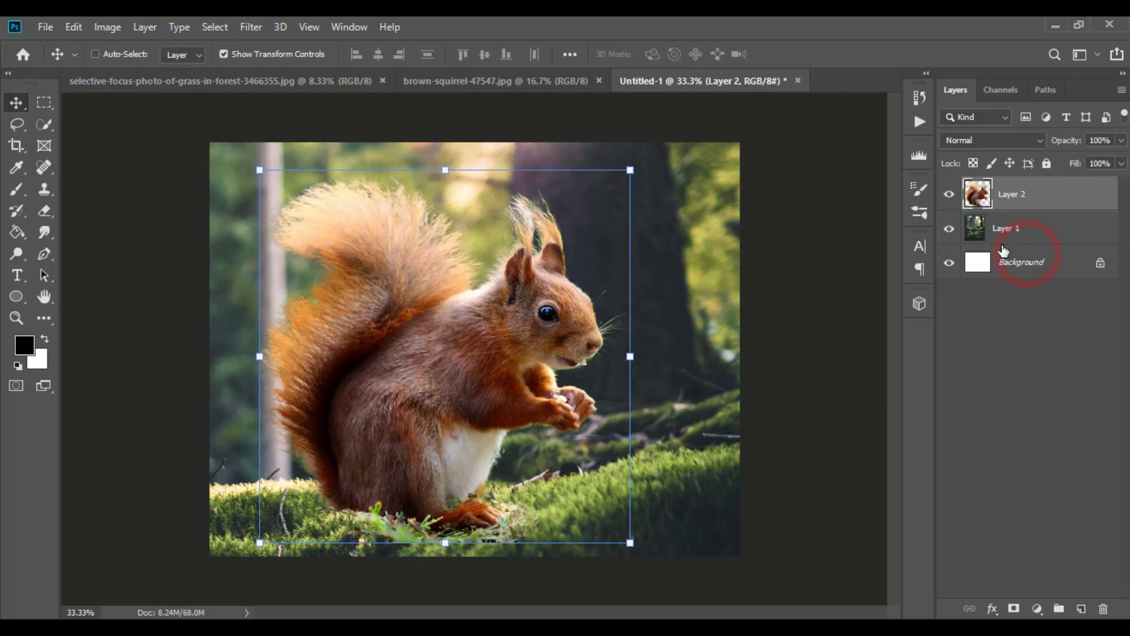
left_click(950, 230)
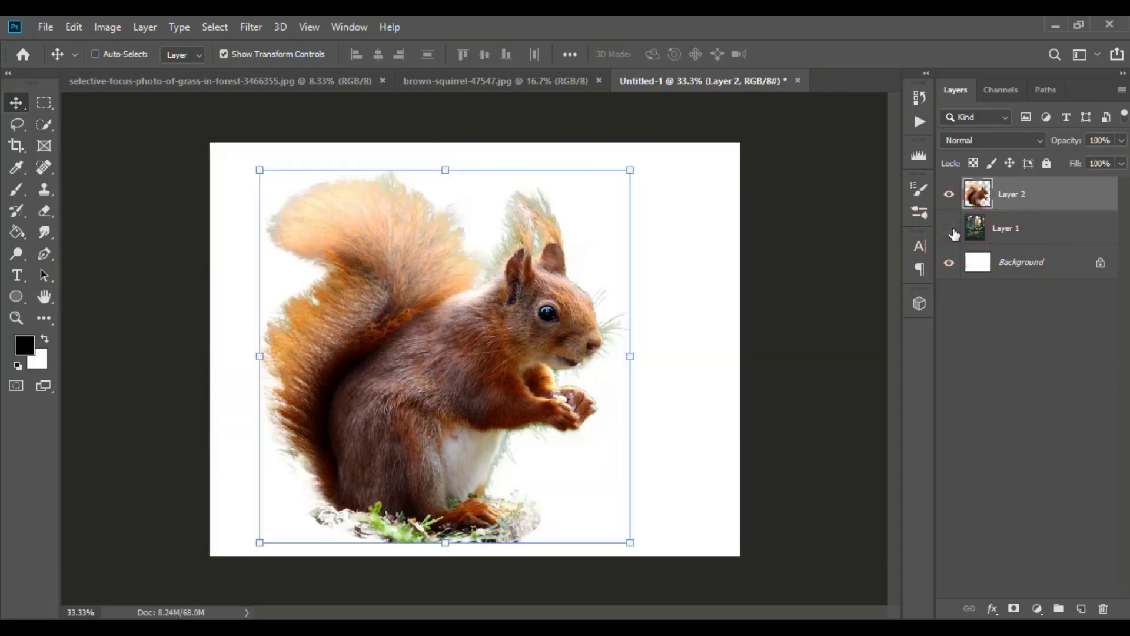
Show the forest layer again and set up a soft 174 px Eraser
left_click(950, 230)
left_click(949, 230)
left_click(950, 230)
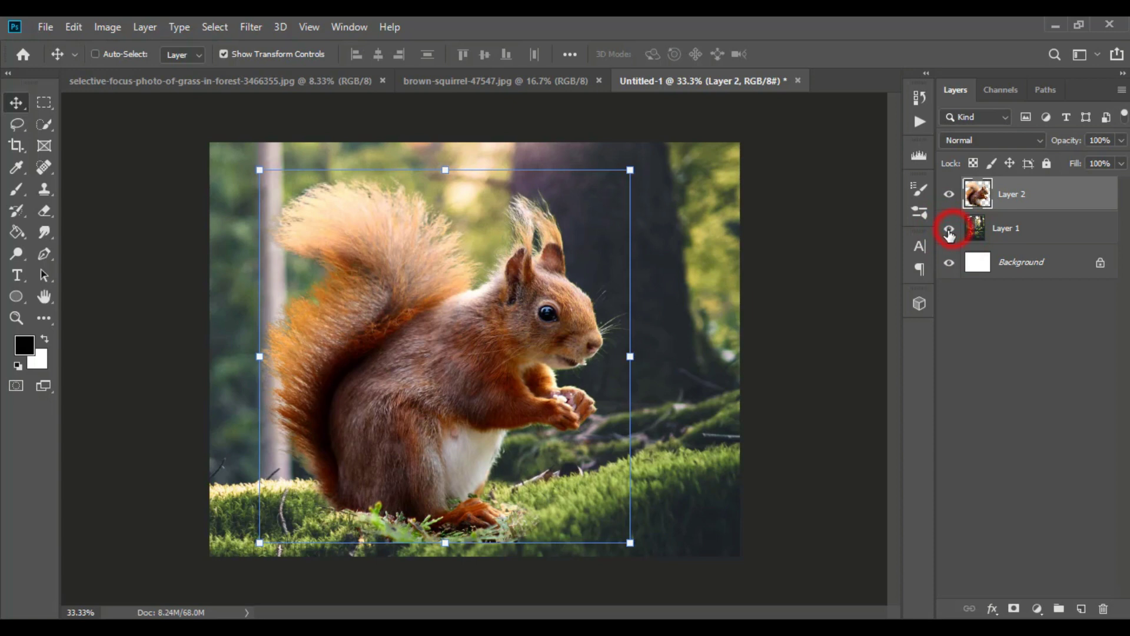
left_click(50, 212)
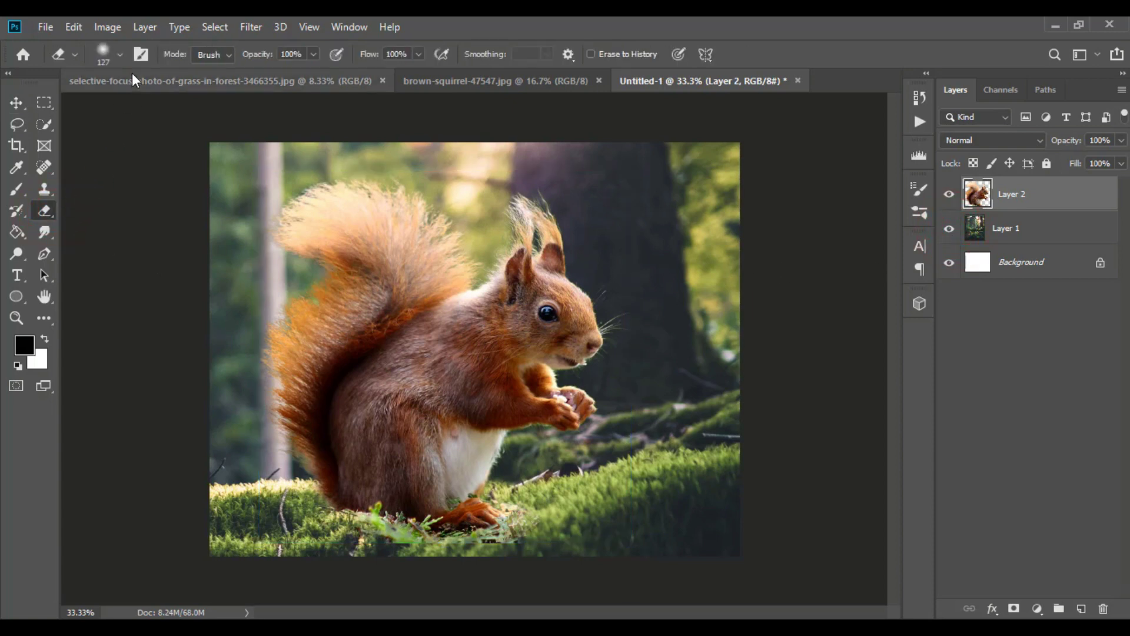
left_click(118, 59)
left_click_drag(158, 100, 164, 101)
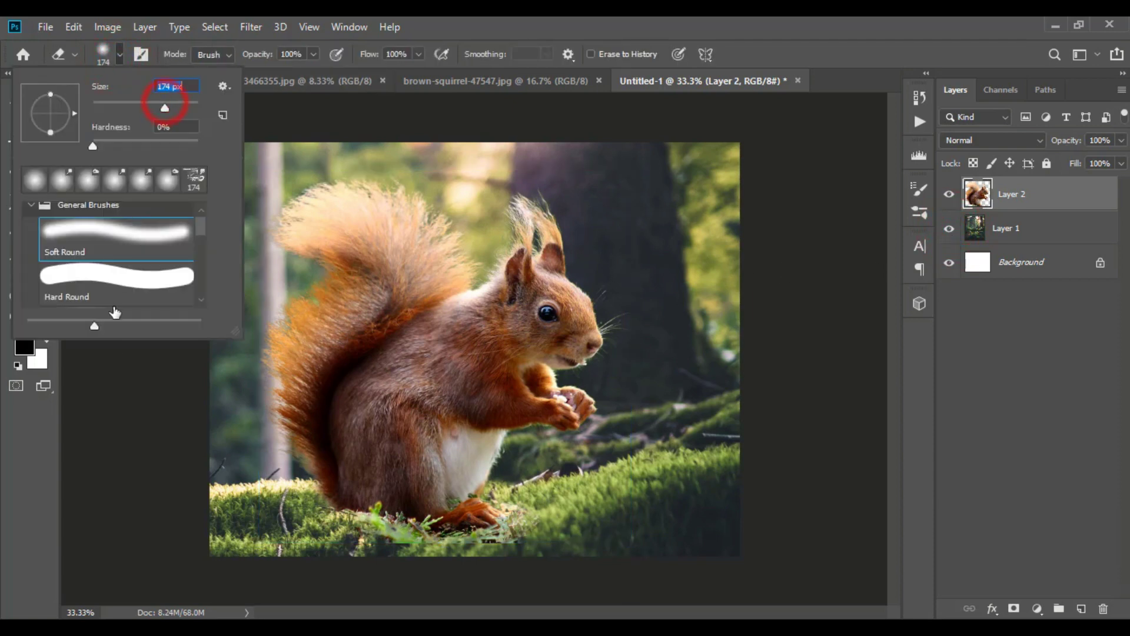
left_click(123, 387)
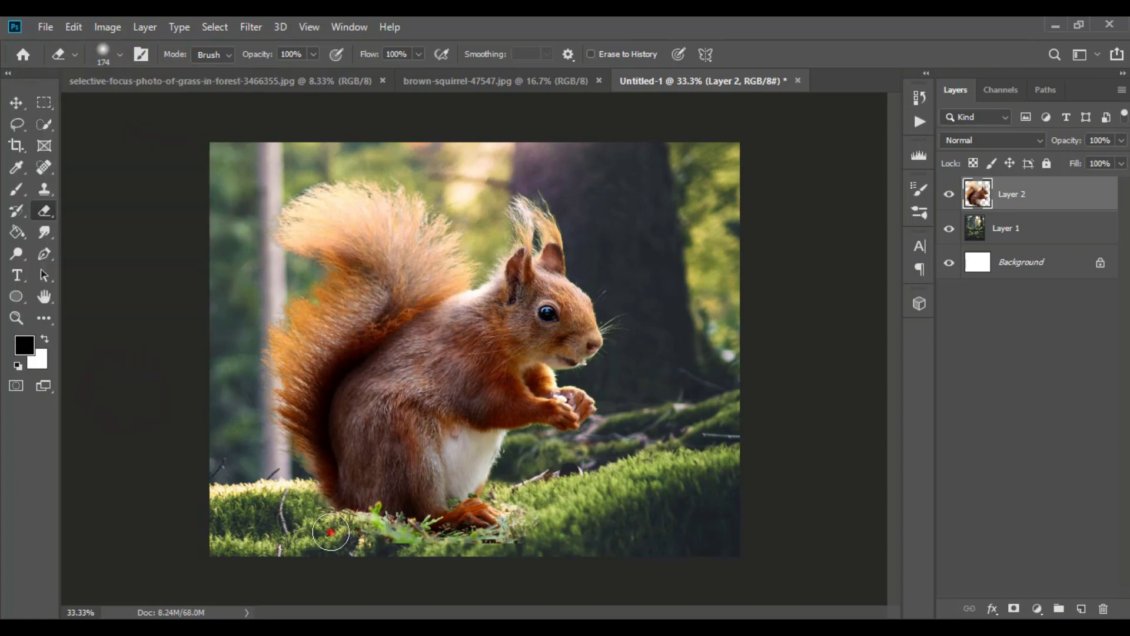
Erase leftover grass along the ground, near the hands and below the foot
mouse_move(318, 537)
left_mouse_down()
mouse_move(488, 553)
mouse_move(479, 548)
mouse_move(519, 515)
mouse_move(518, 486)
mouse_move(554, 495)
left_mouse_up()
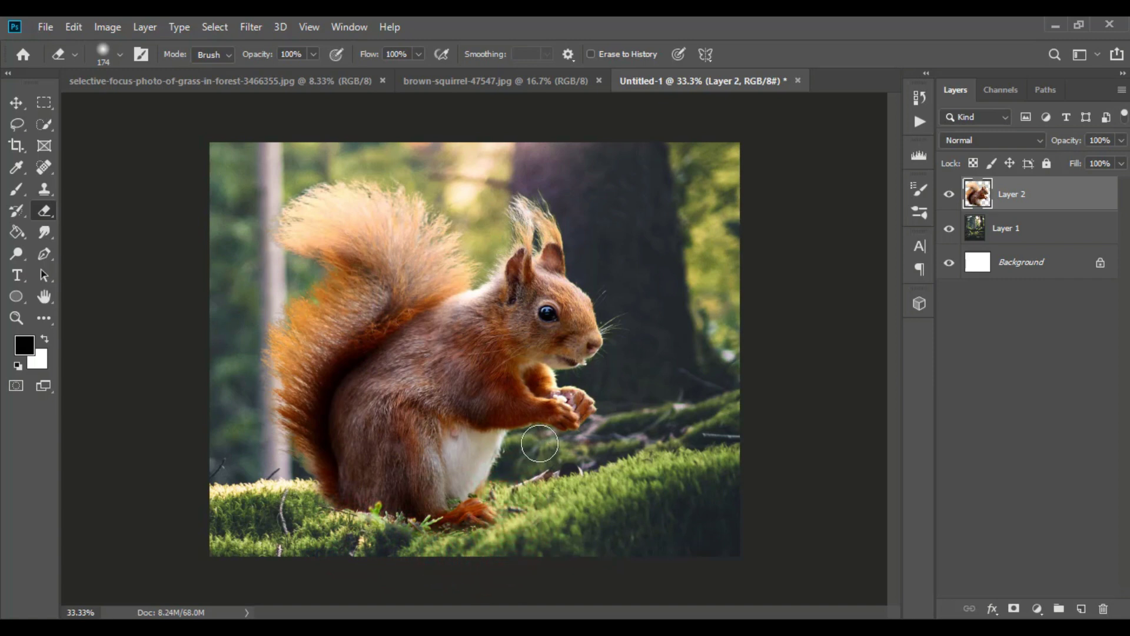
left_click_drag(540, 441, 522, 449)
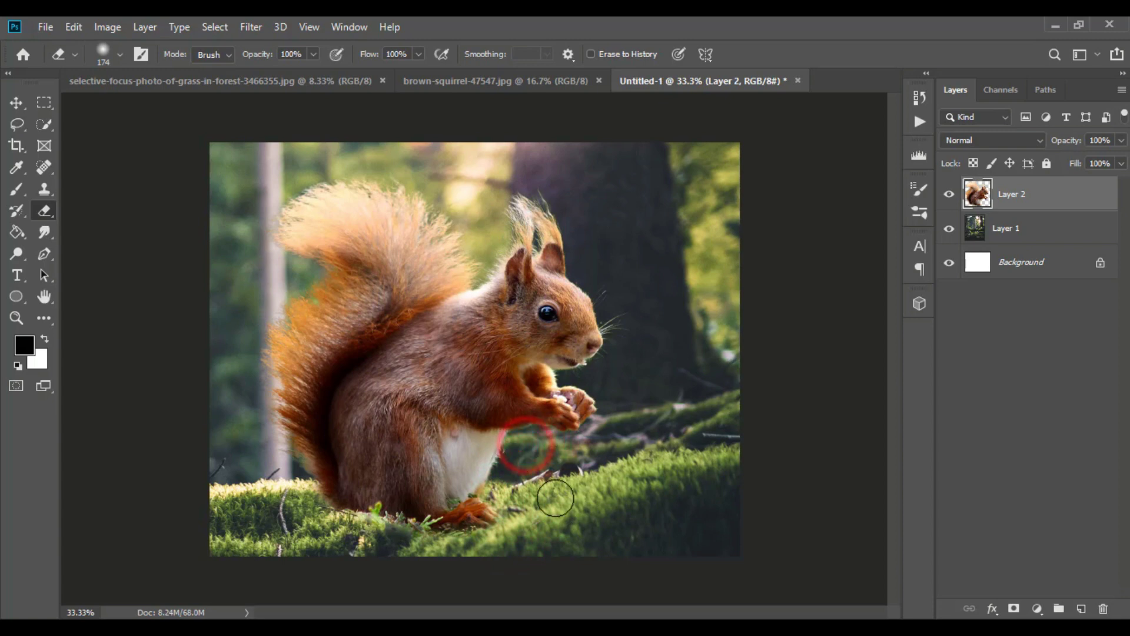
mouse_move(508, 539)
left_mouse_down()
mouse_move(441, 549)
mouse_move(306, 516)
left_mouse_up()
left_click(16, 103)
Move the squirrel toward the left edge and shift the forest layer slightly right
left_click_drag(489, 384, 331, 370)
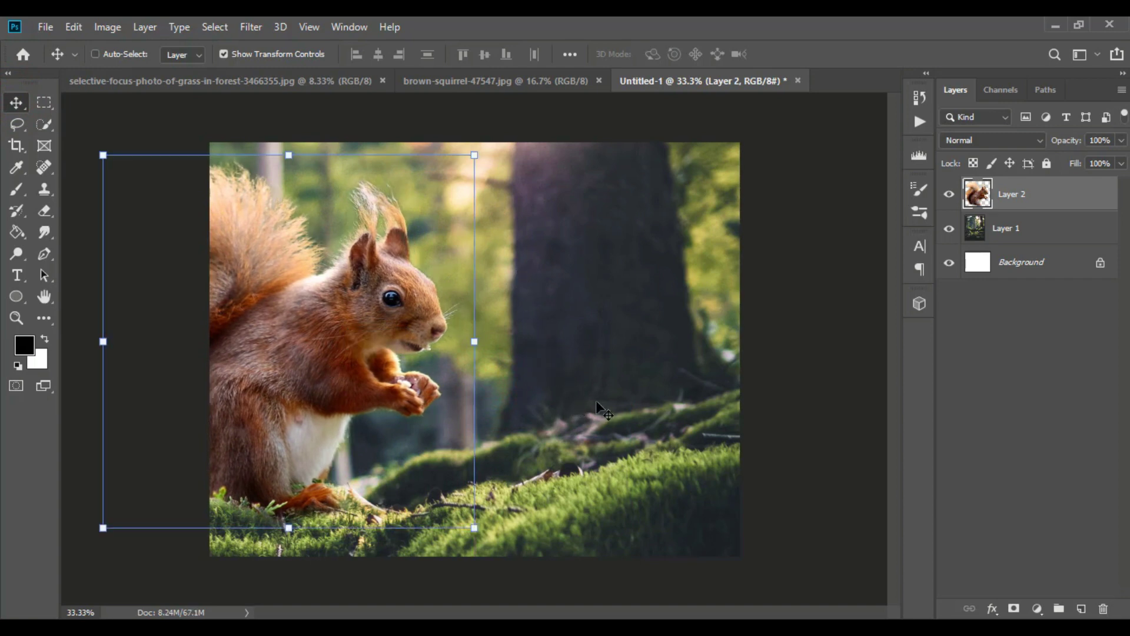
left_click(1097, 435)
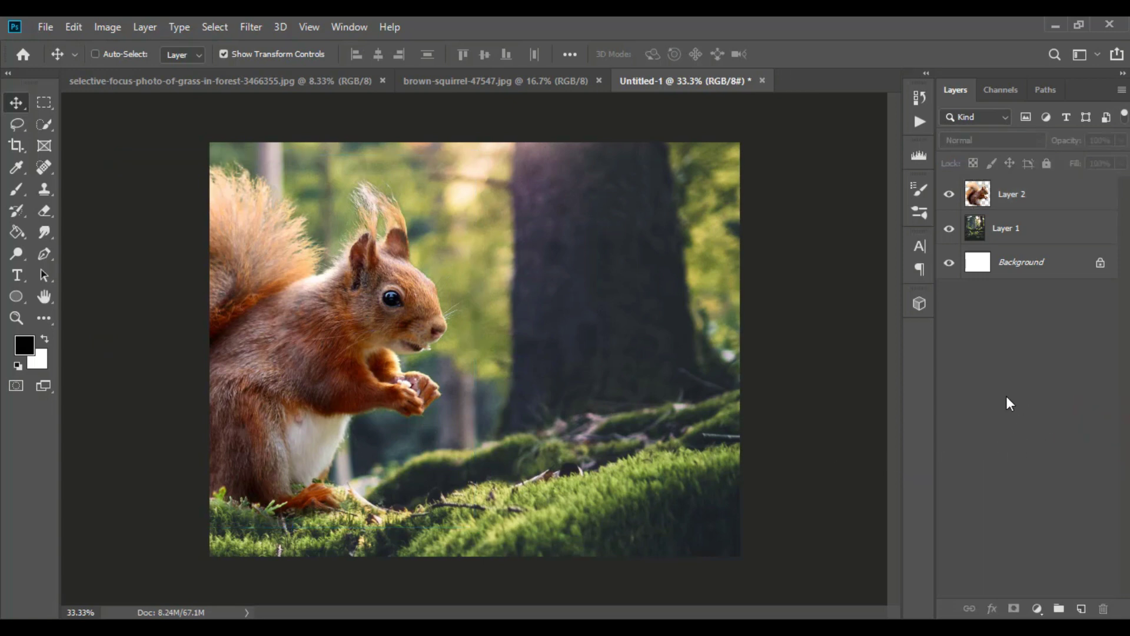
left_click(1037, 235)
left_click_drag(671, 318, 745, 313)
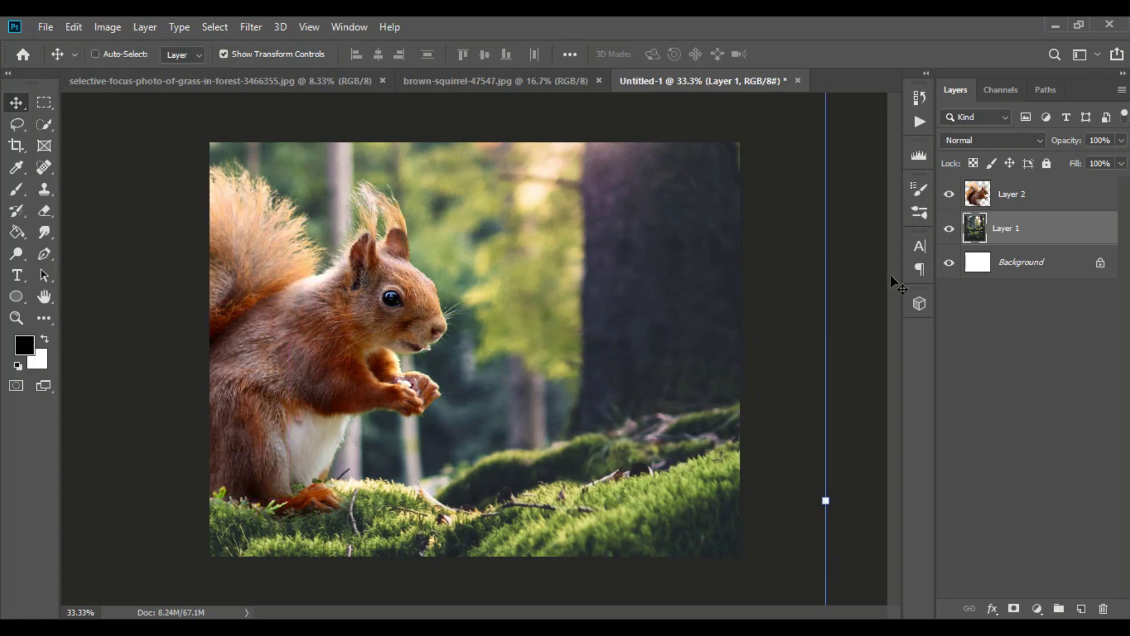
left_click(1044, 416)
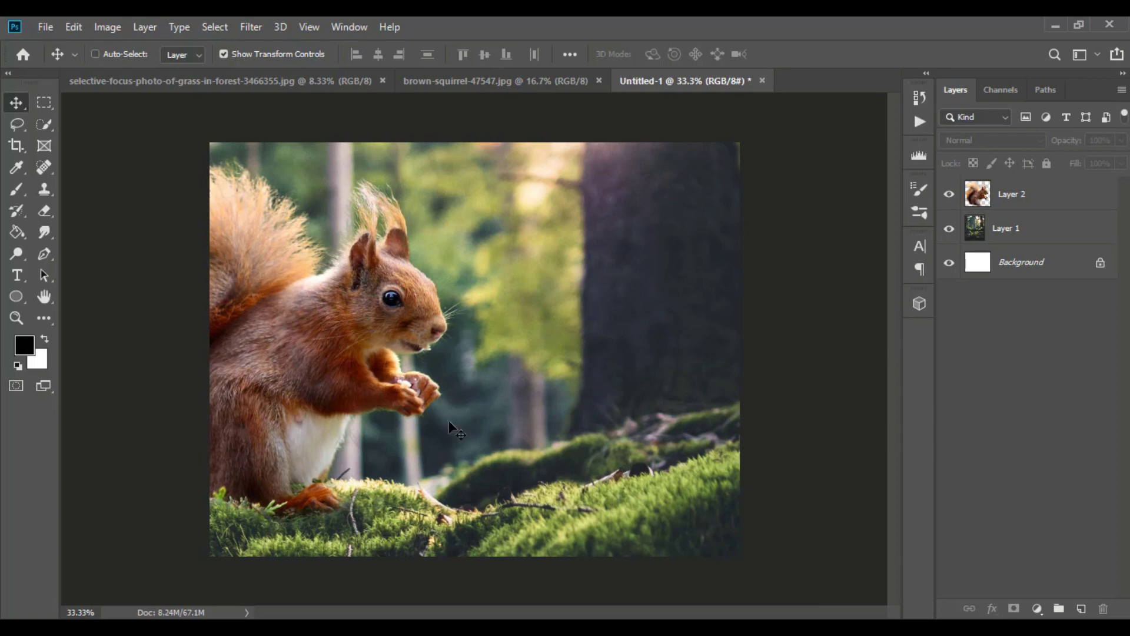
Erase remaining Layer 2 pixels around the squirrel's foot over the moss
left_click(44, 210)
left_click(1034, 205)
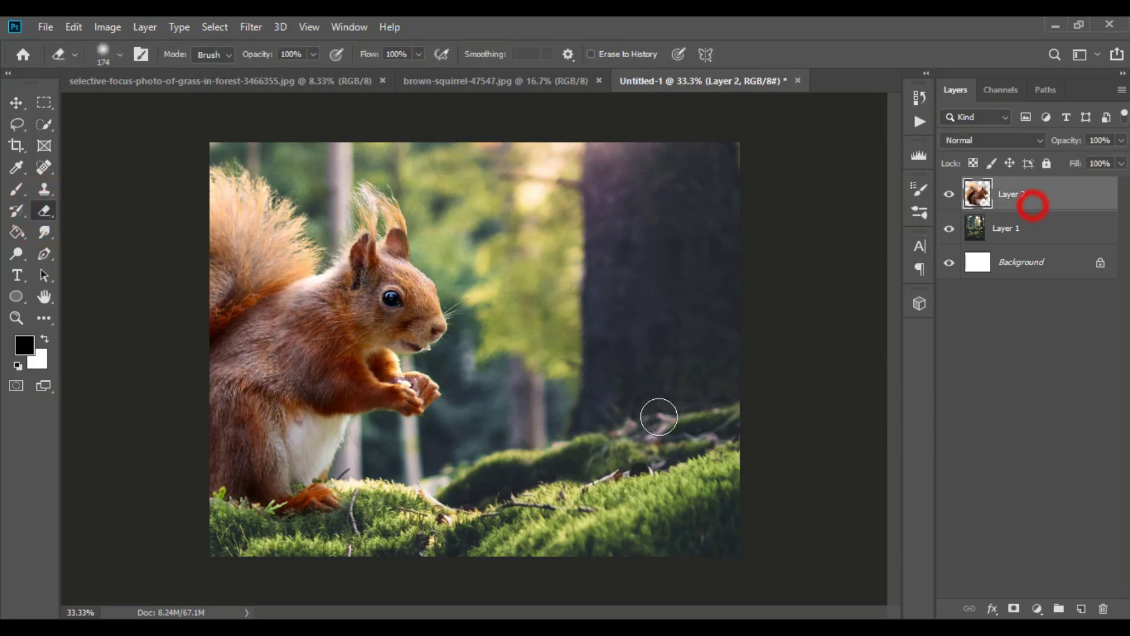
left_click_drag(323, 522, 354, 492)
left_click(362, 483)
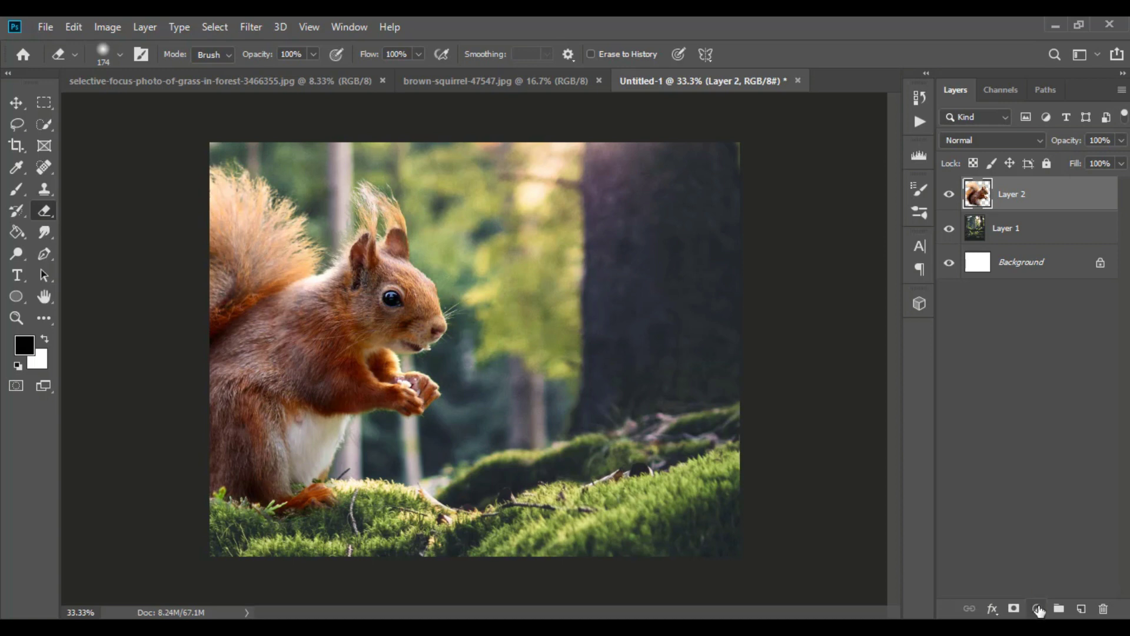
Add an Exposure adjustment clipped to Layer 2 with Exposure at +1.33
left_click(1038, 609)
left_click(1052, 412)
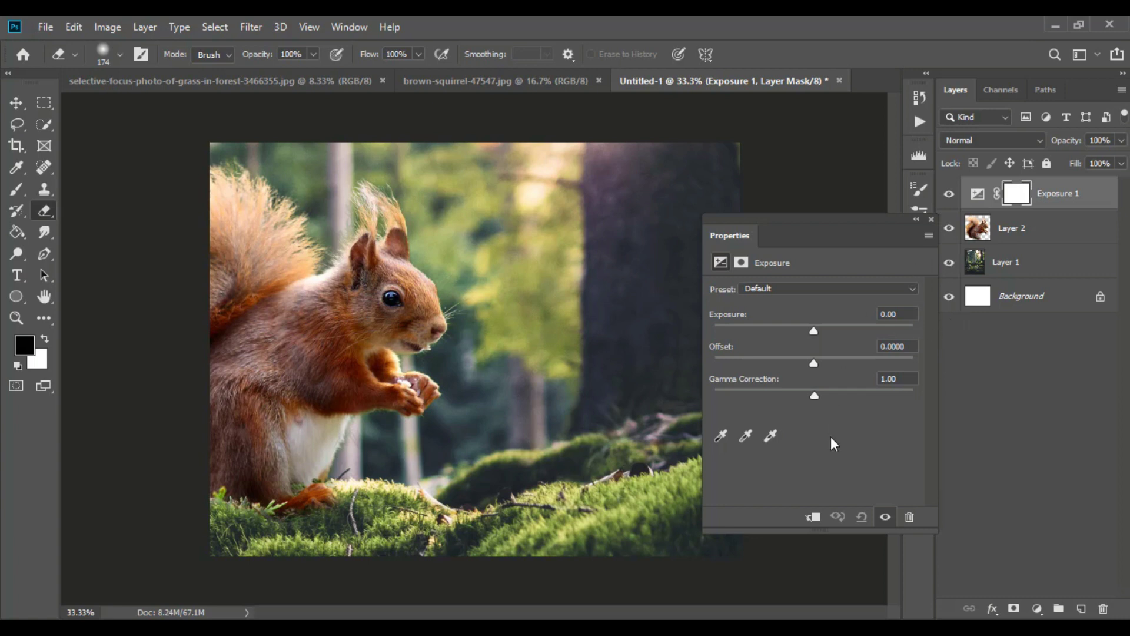
left_click(814, 518)
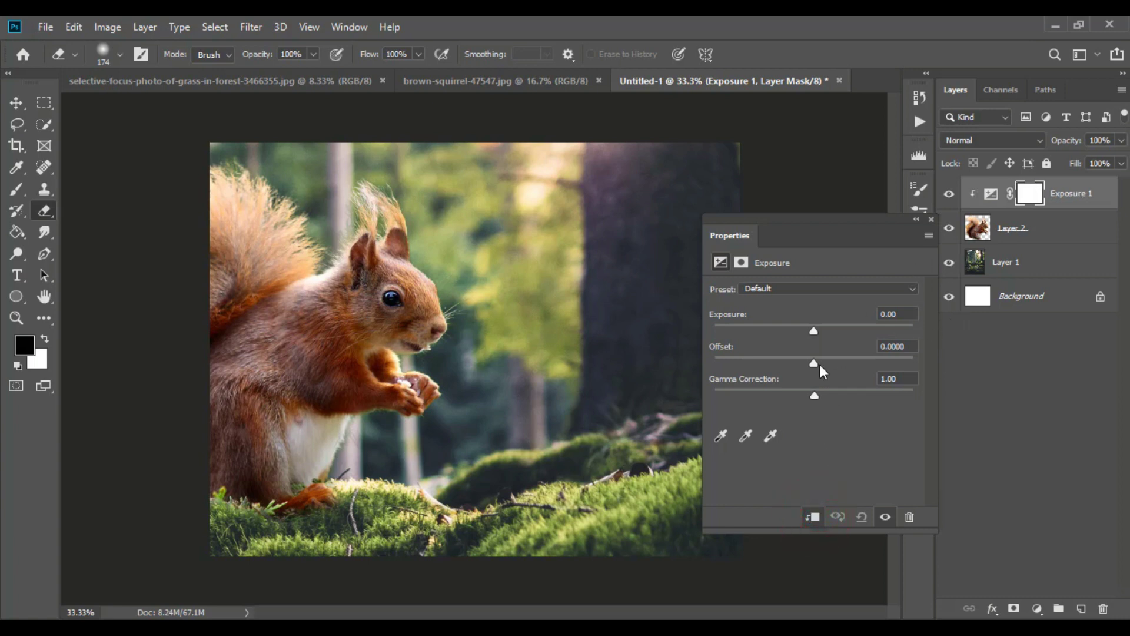
left_click_drag(815, 331, 835, 337)
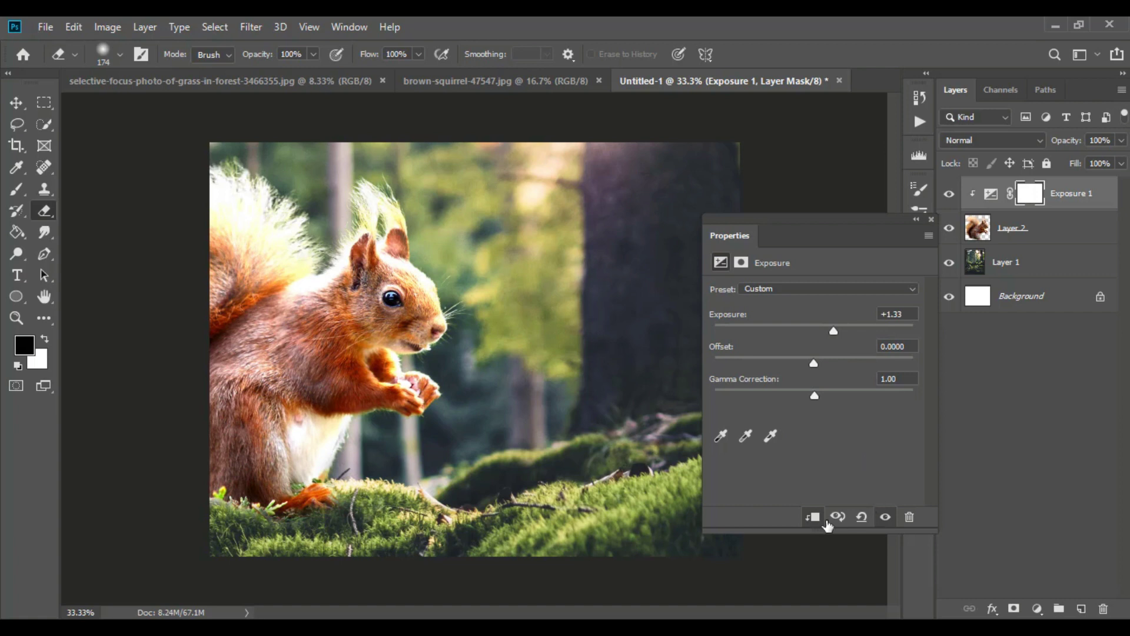
left_click(934, 220)
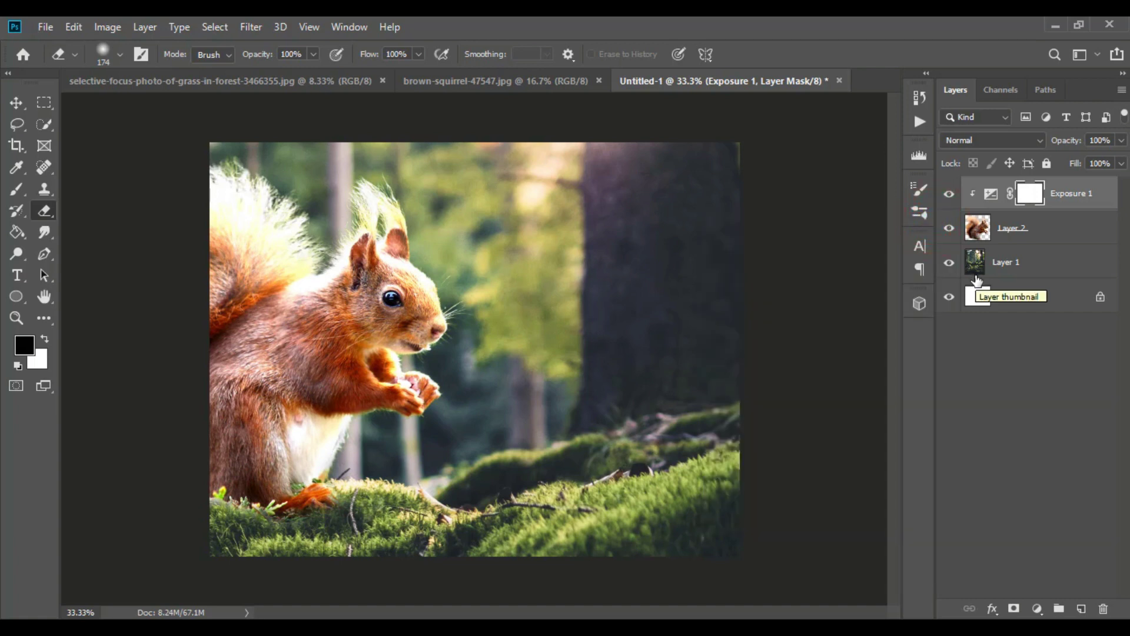
Invert the Exposure 1 layer mask to black so the brightening stays hidden
left_click(992, 194)
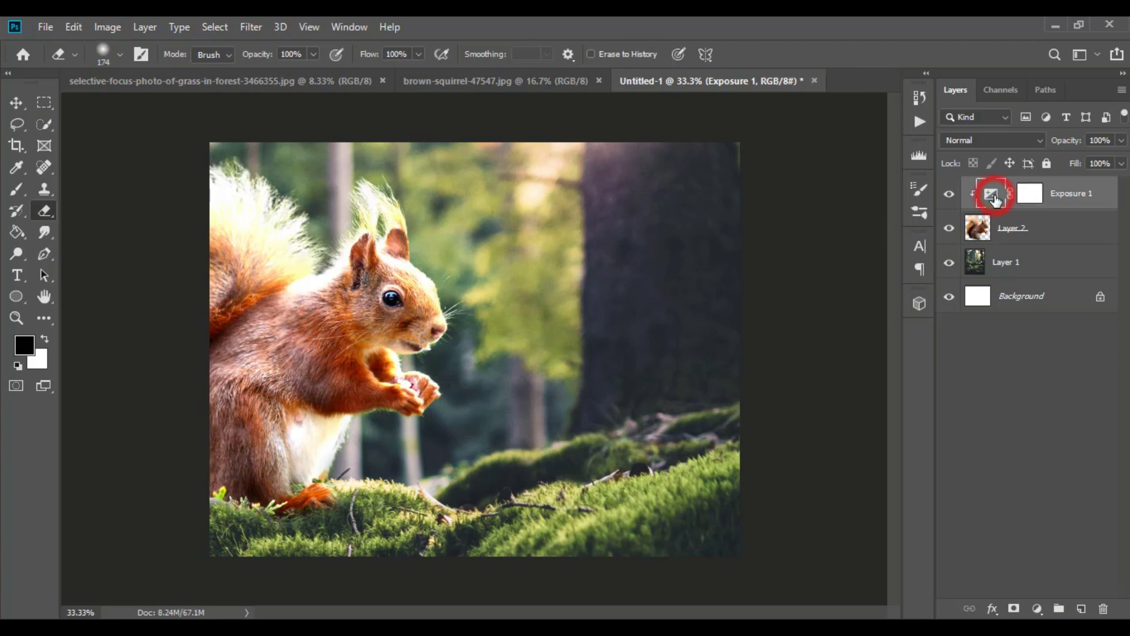
double_click(992, 194)
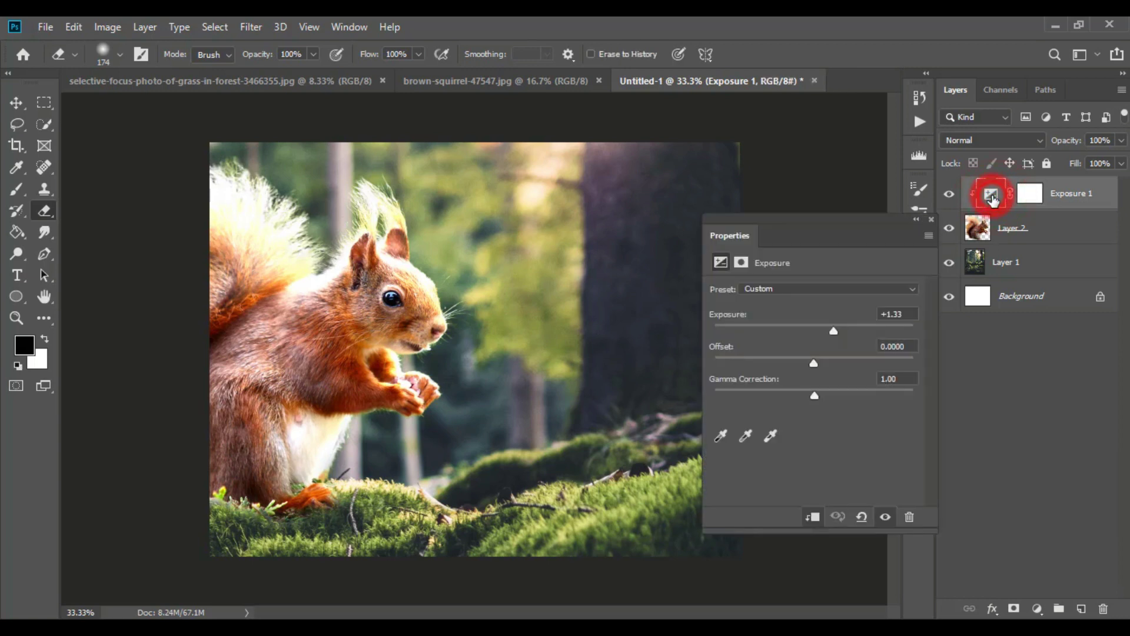
left_click(739, 263)
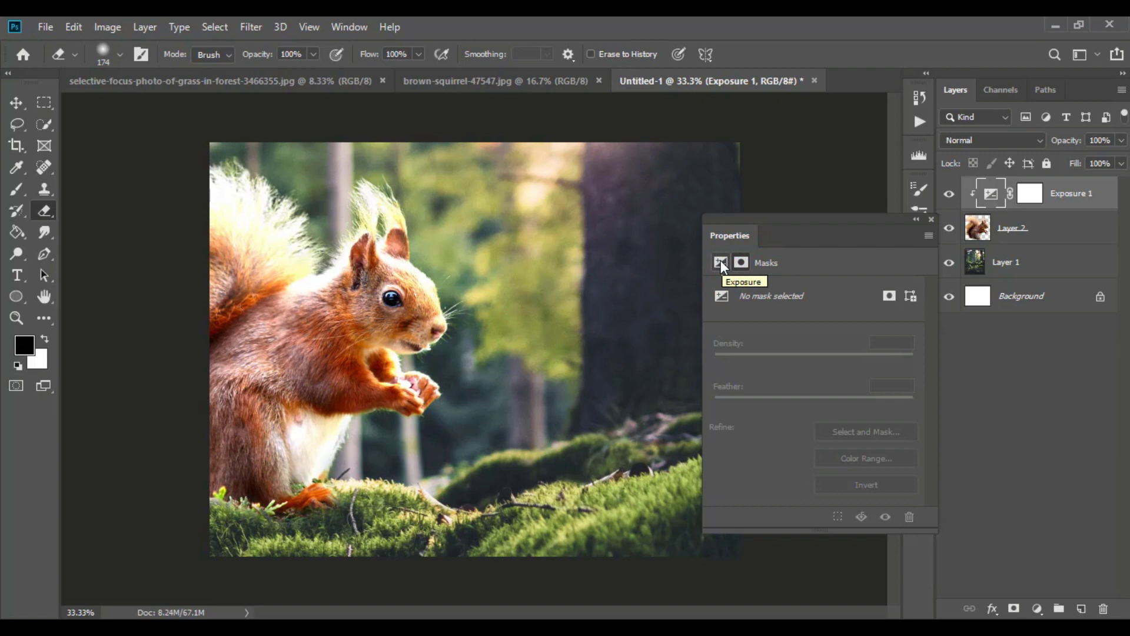
left_click(720, 263)
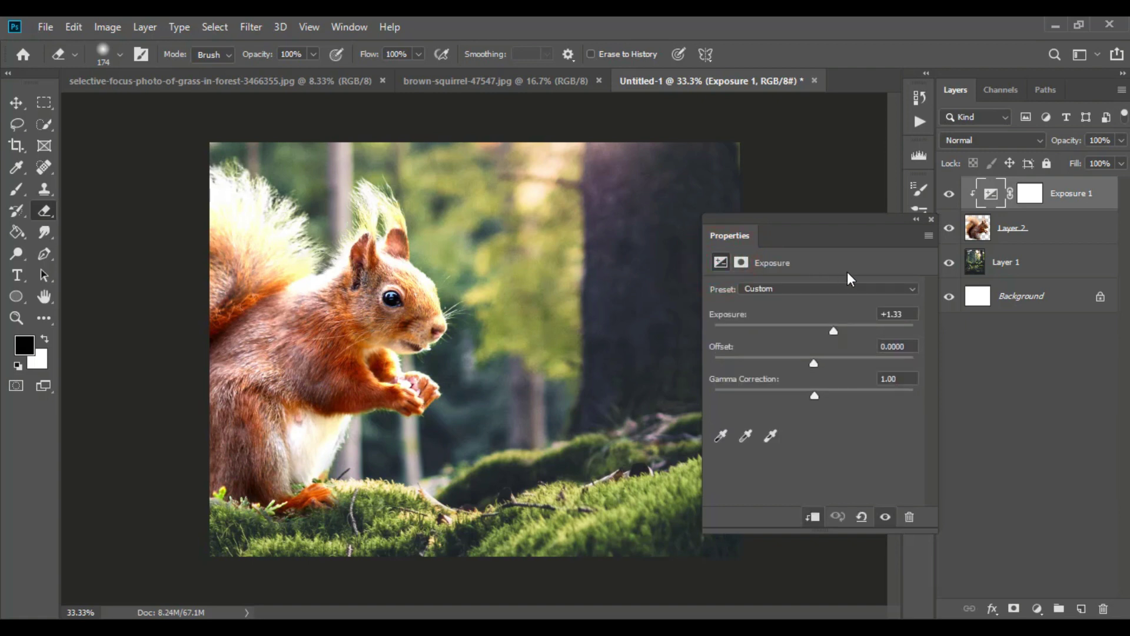
left_click(931, 220)
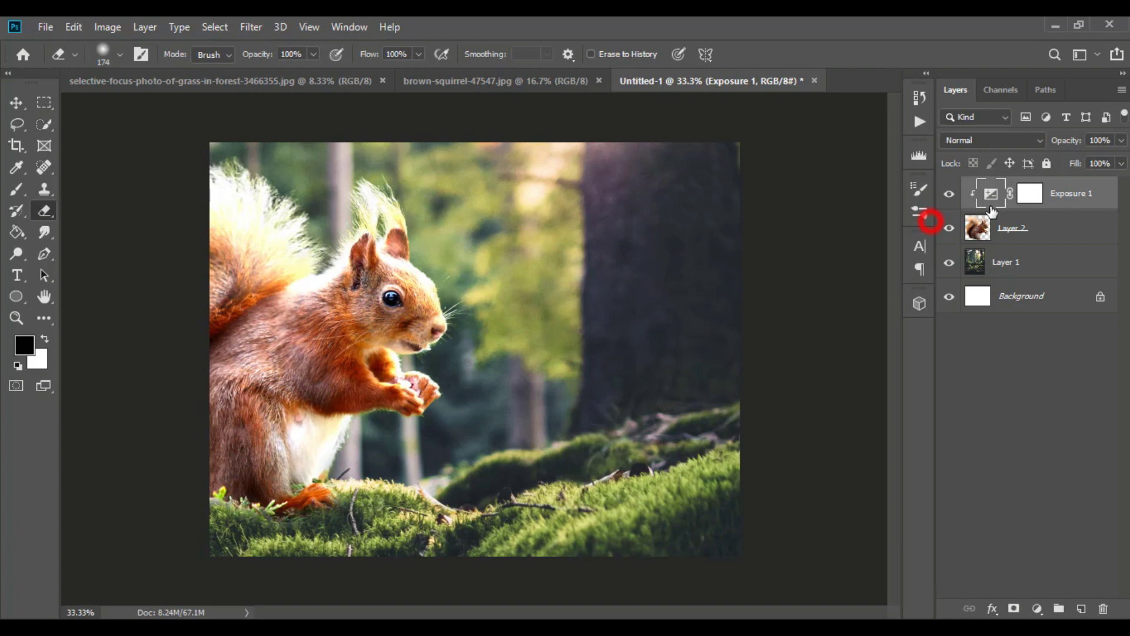
left_click(1020, 197)
double_click(991, 194)
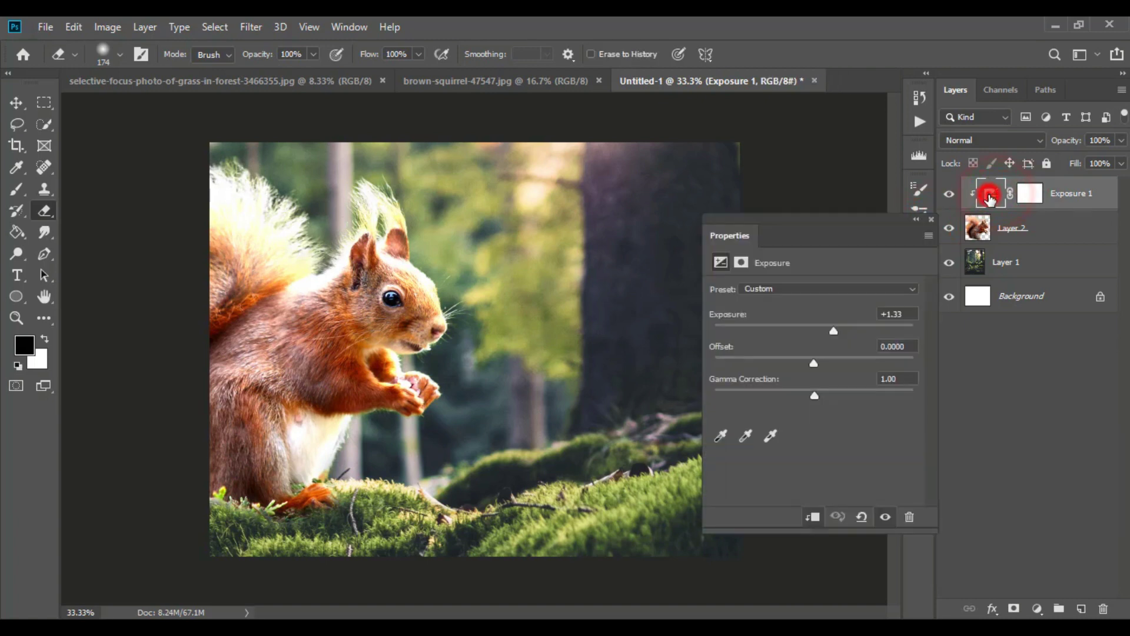
left_click(1028, 195)
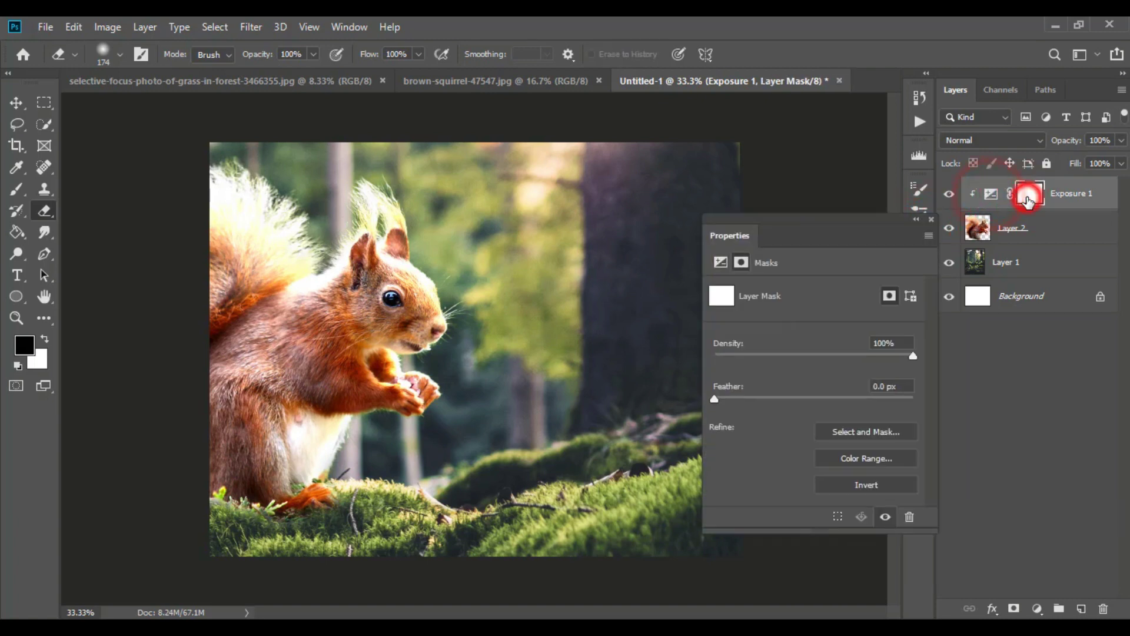
left_click(874, 484)
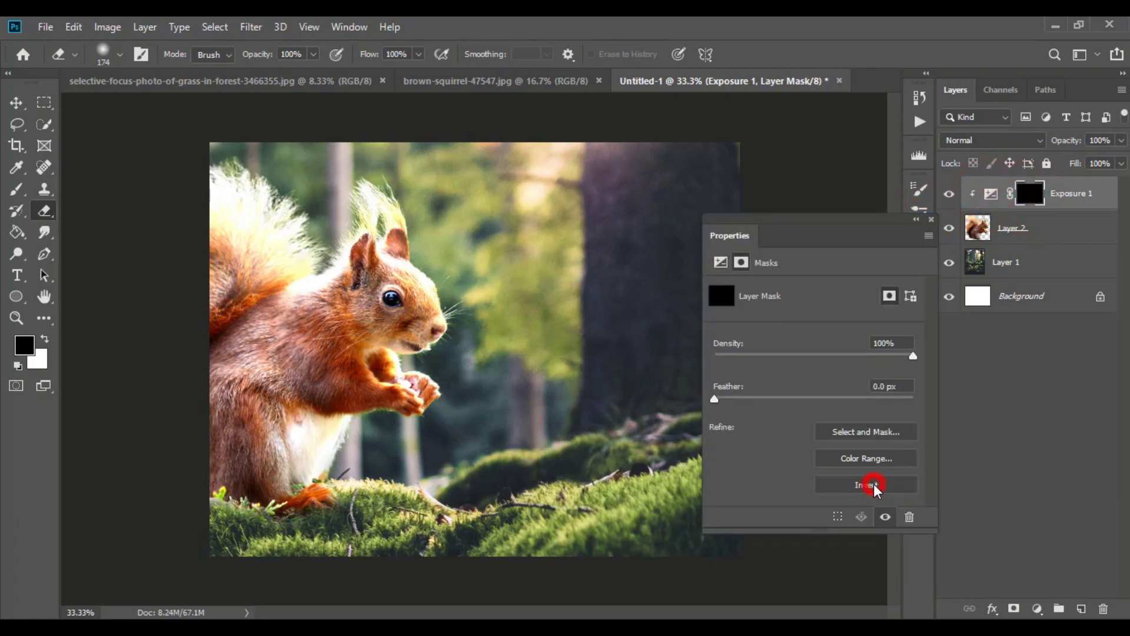
left_click(933, 220)
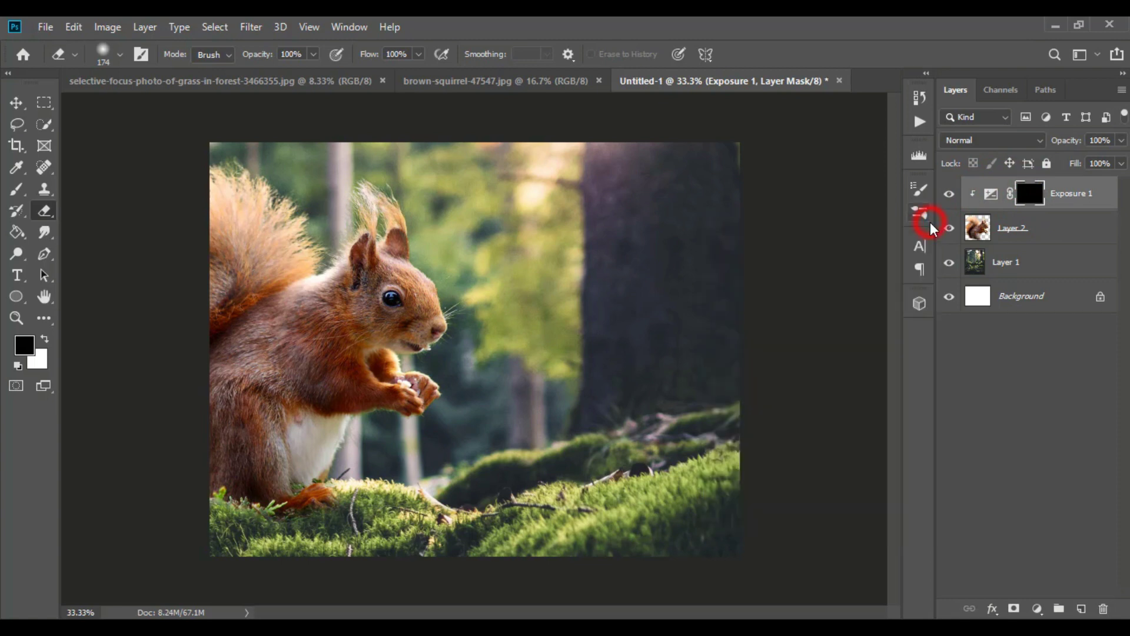
Set up the Brush tool with the Soft Round 700 px preset
left_click(16, 189)
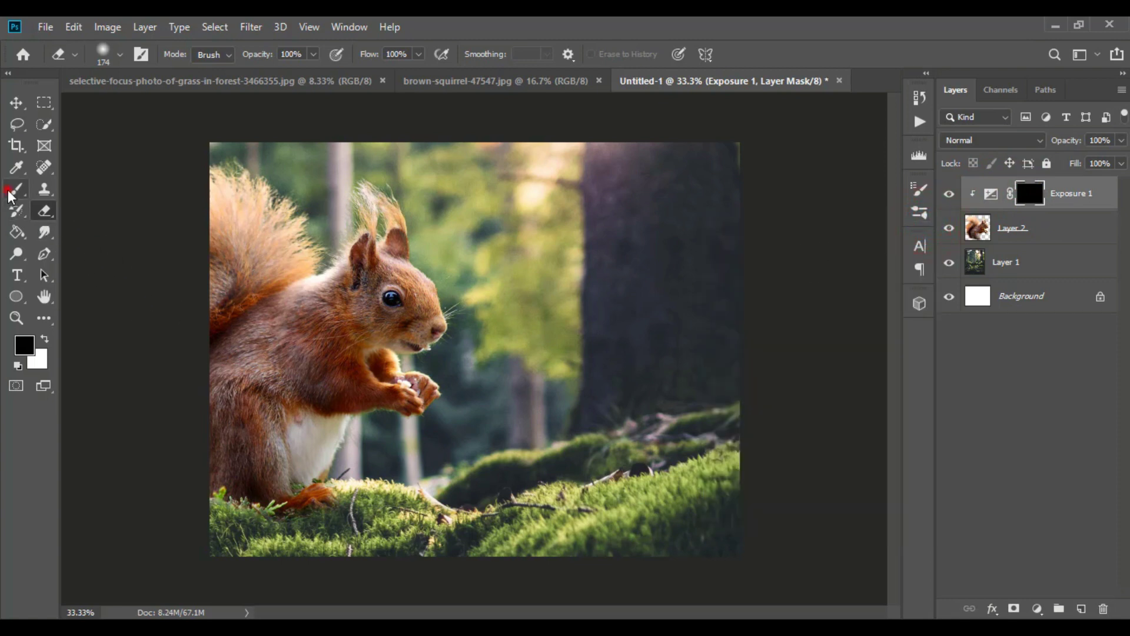
left_click(119, 54)
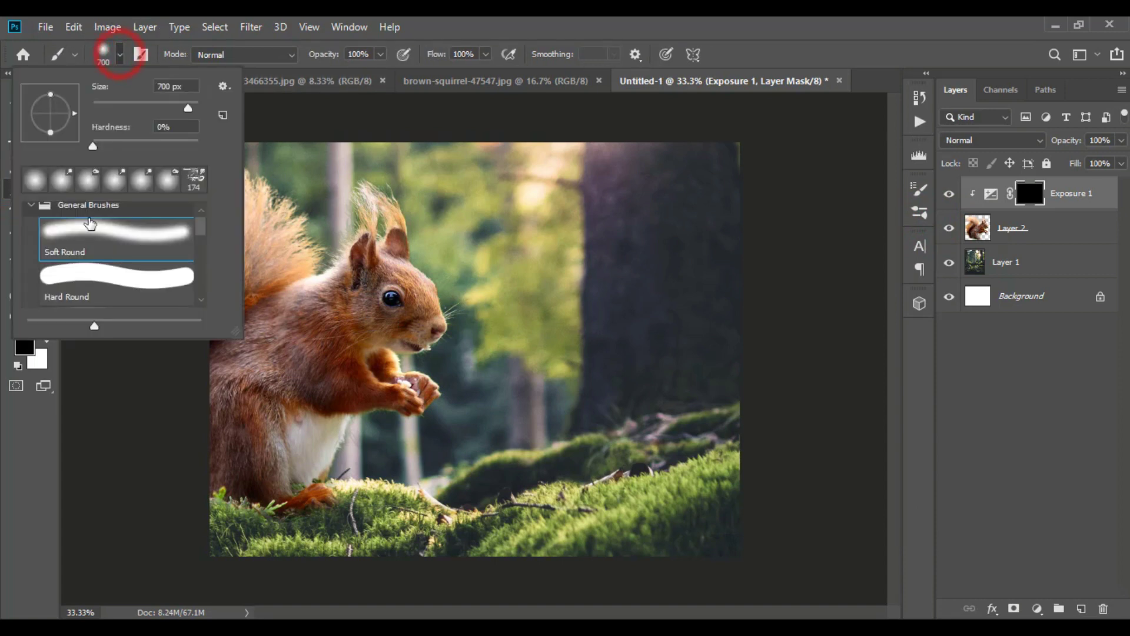
left_click(93, 246)
left_click(106, 436)
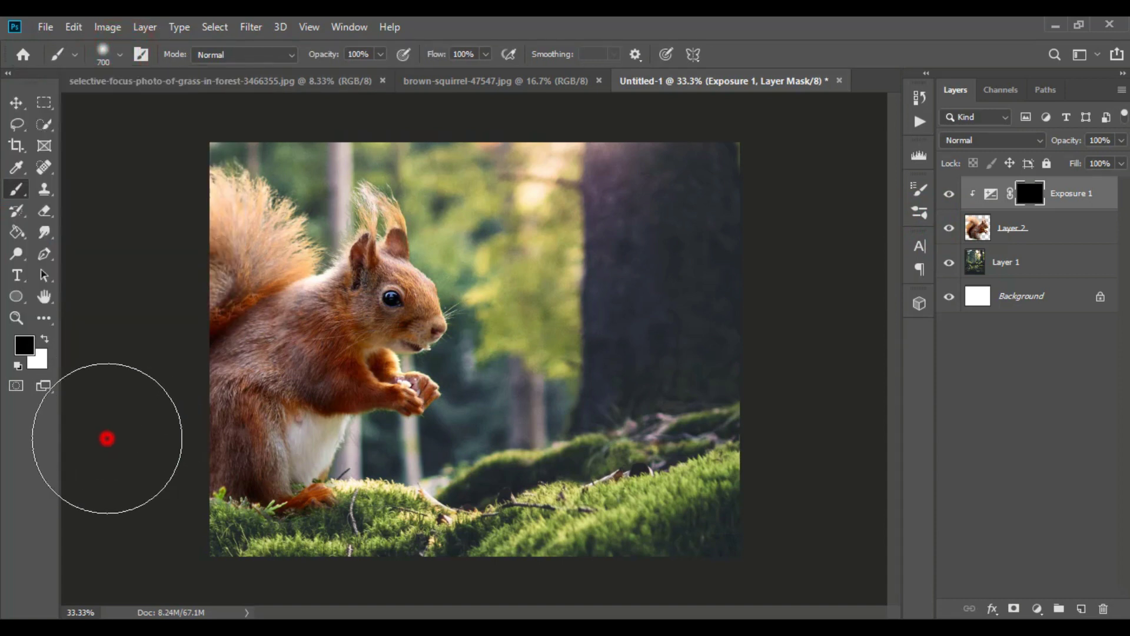
left_click_drag(412, 144, 505, 139)
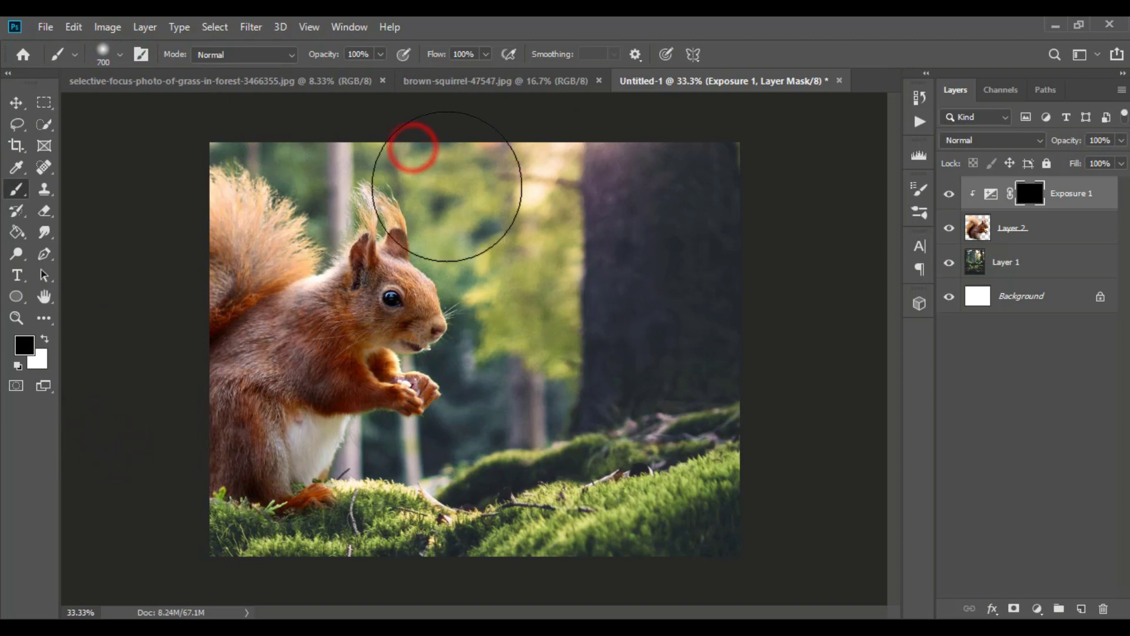
Paint white into the Exposure 1 mask over the squirrel's face, tail and ear
left_click(44, 339)
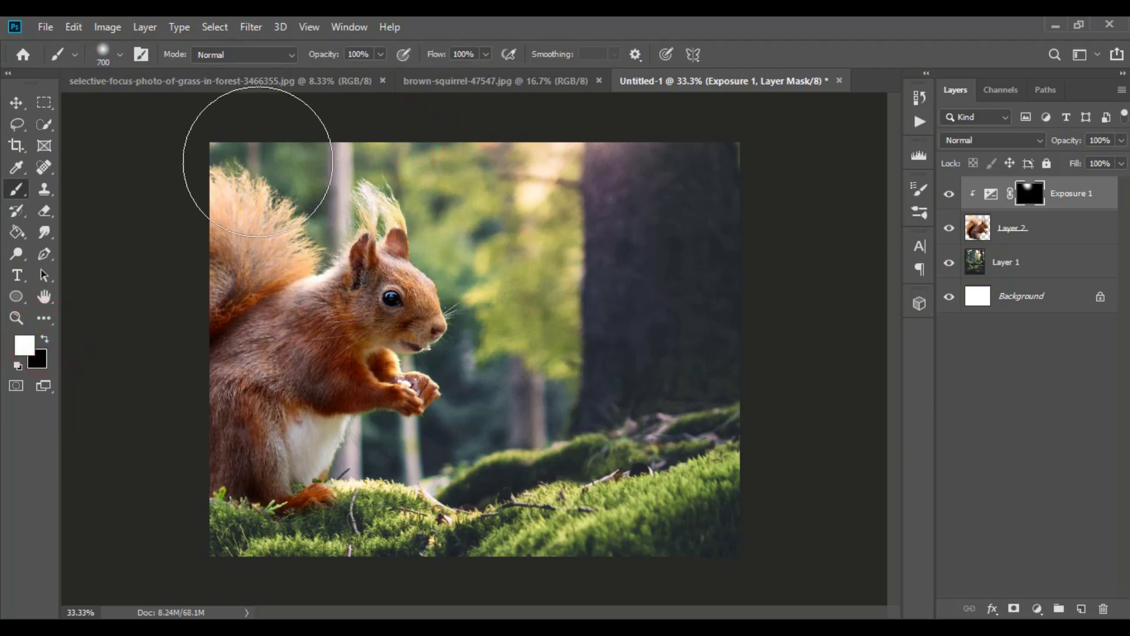
left_click_drag(435, 181, 254, 155)
mouse_move(476, 281)
left_mouse_down()
mouse_move(525, 363)
mouse_move(479, 530)
left_mouse_up()
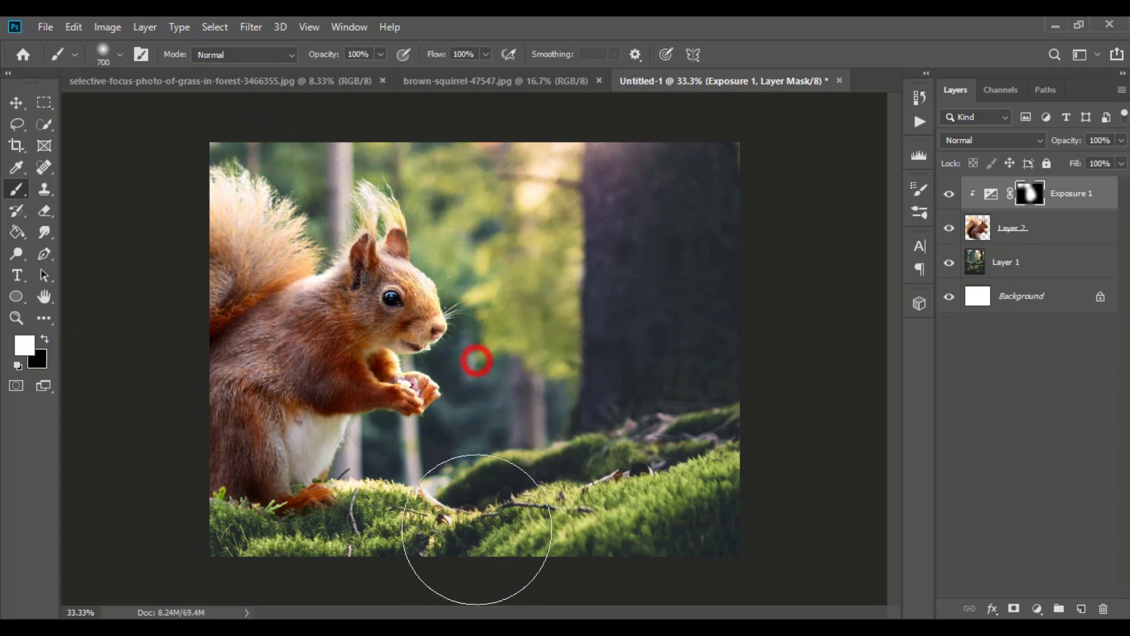
left_click(490, 308)
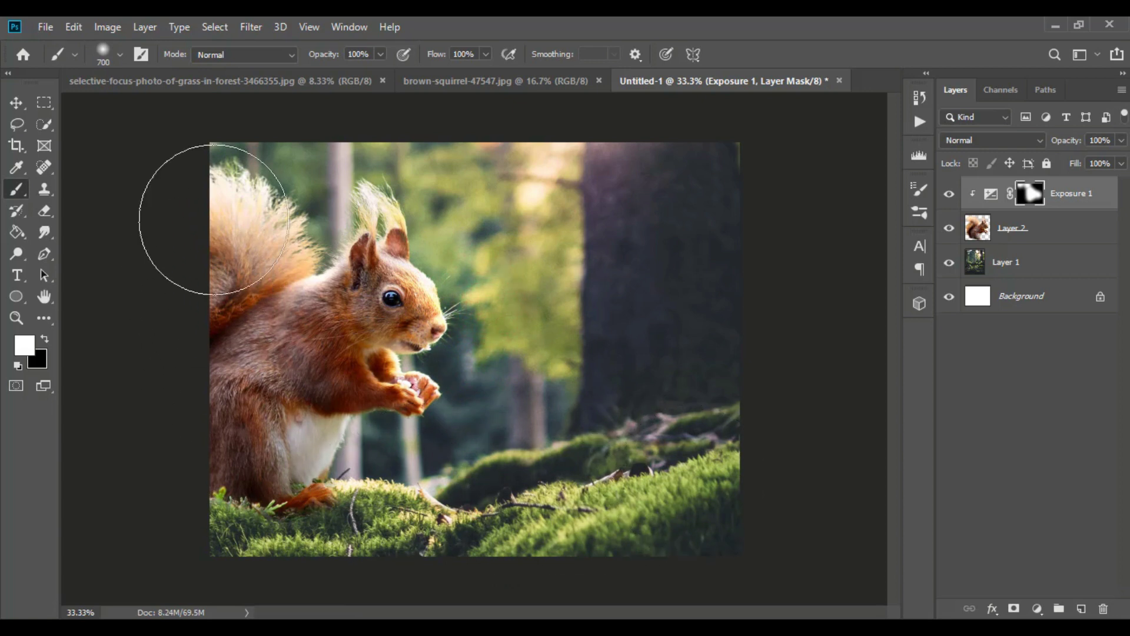
left_click_drag(353, 173, 301, 233)
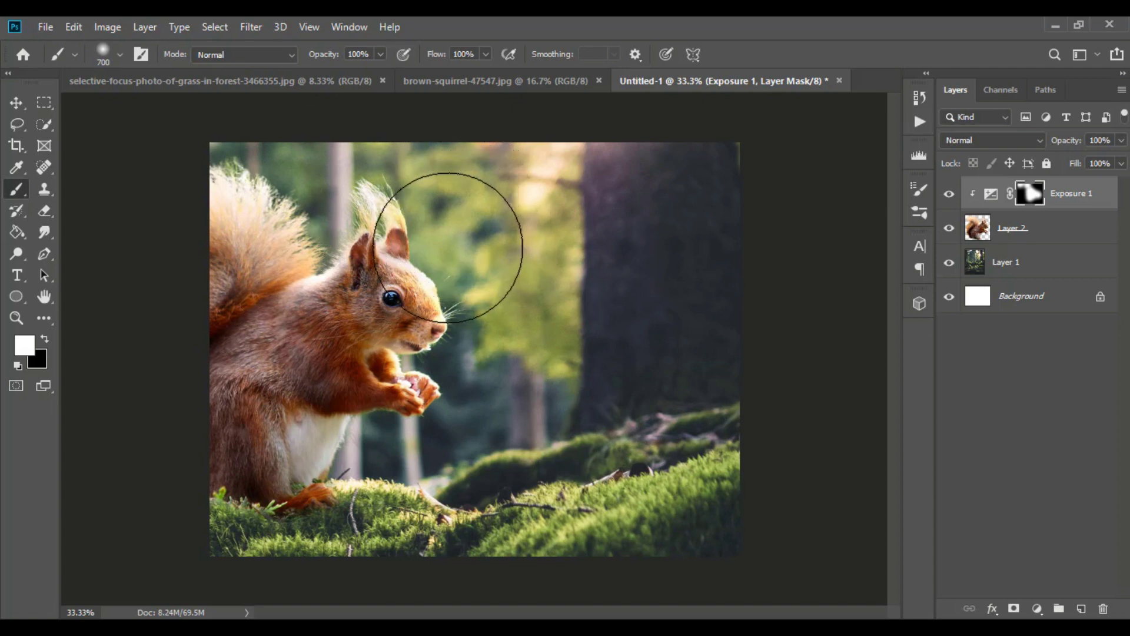
left_click(451, 245)
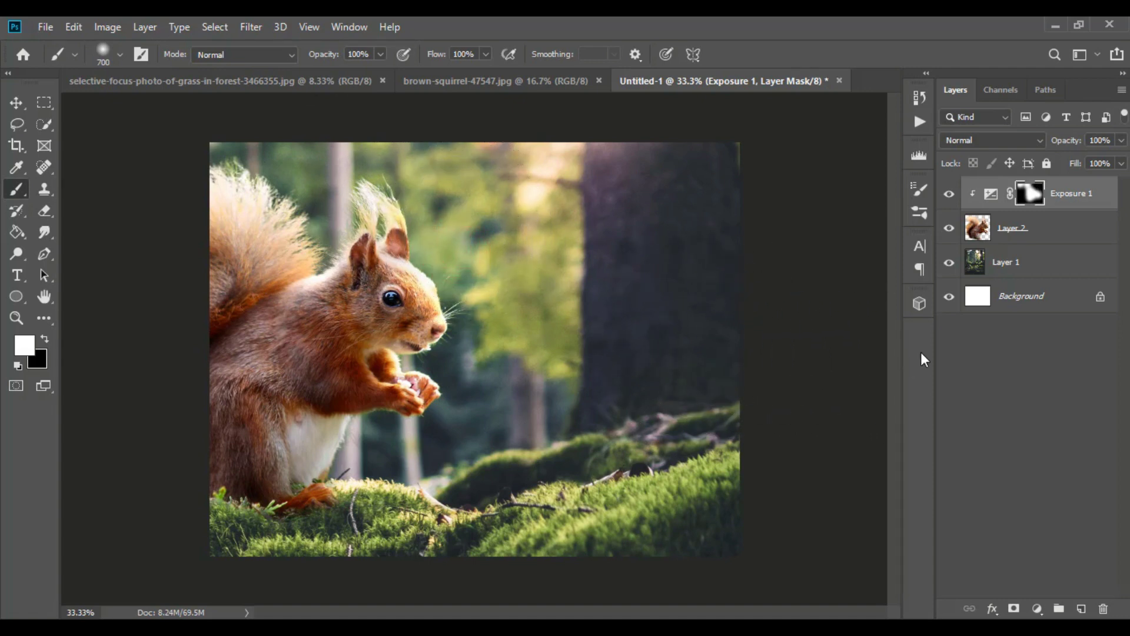
left_click(1038, 608)
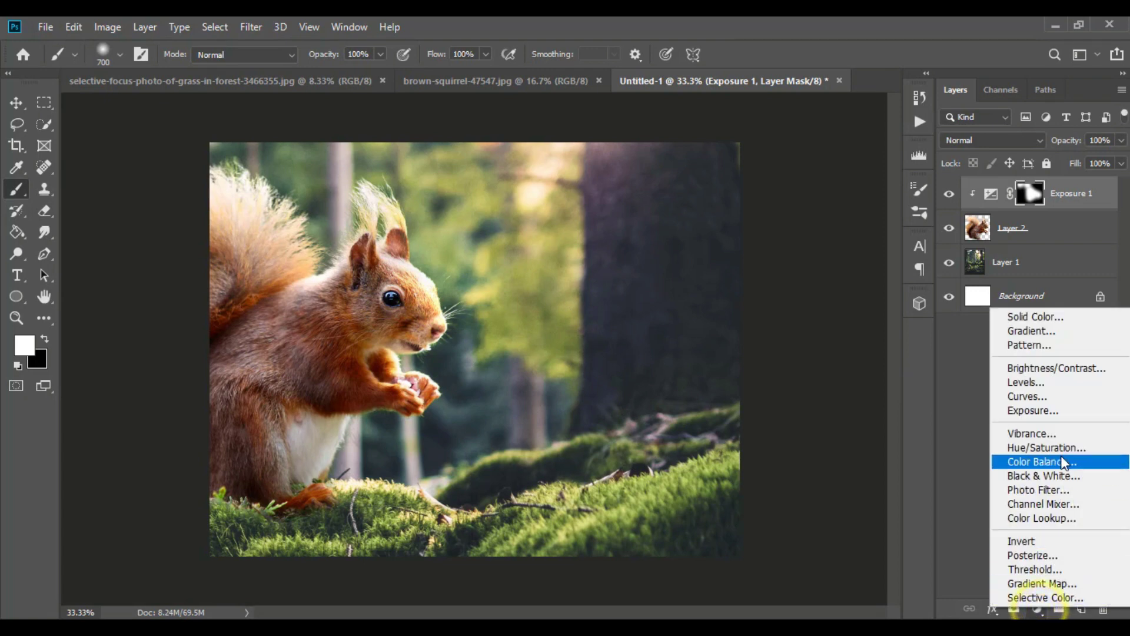
Add a Curves layer clipped to the squirrel, pulling its midtone point down to darken it
left_click(1042, 228)
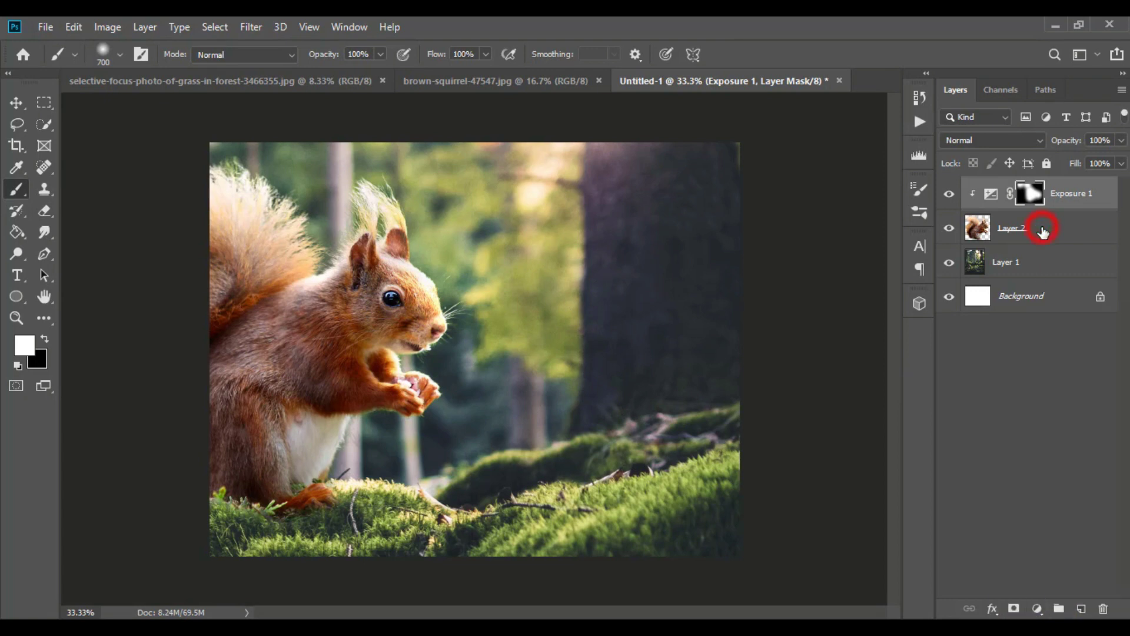
left_click(1038, 611)
left_click(1048, 400)
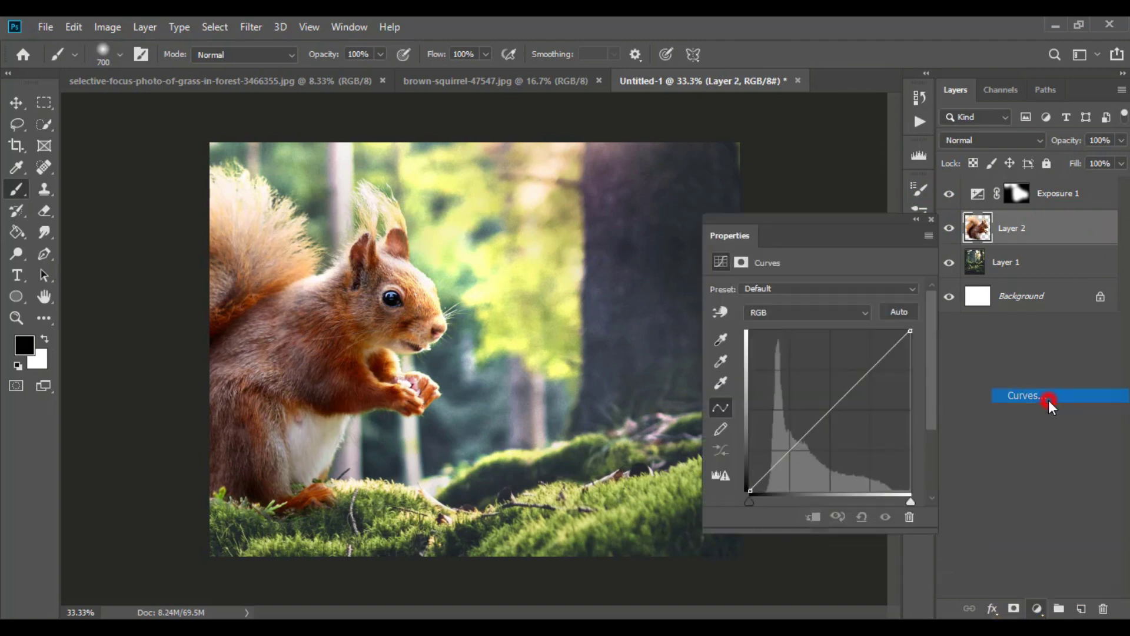
left_click(813, 518)
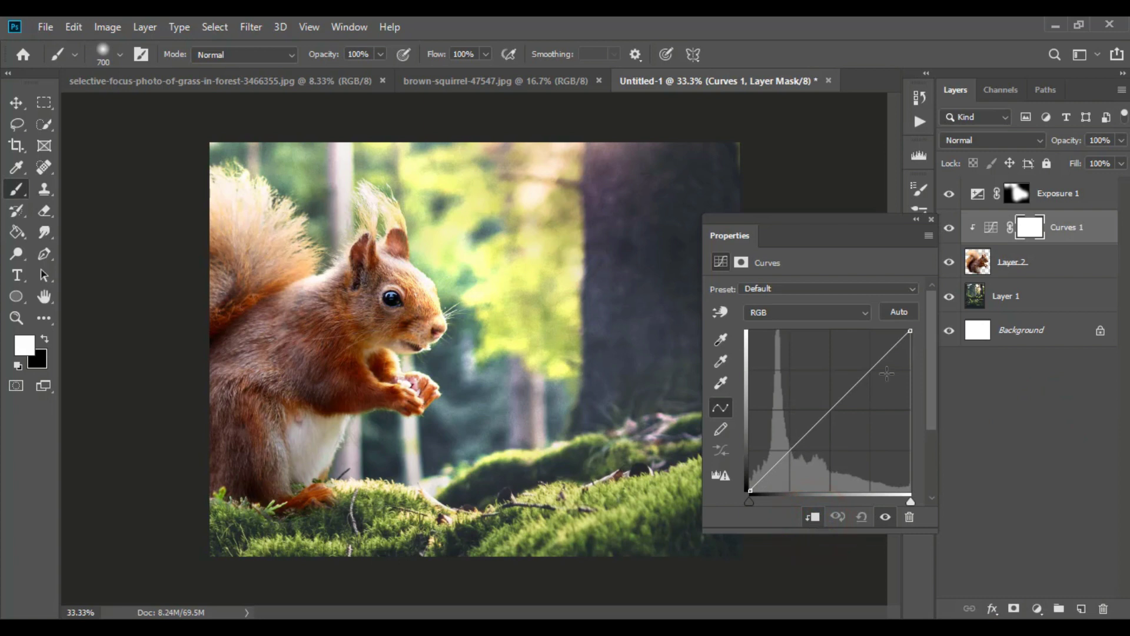
left_click(831, 408)
left_click_drag(832, 412, 837, 418)
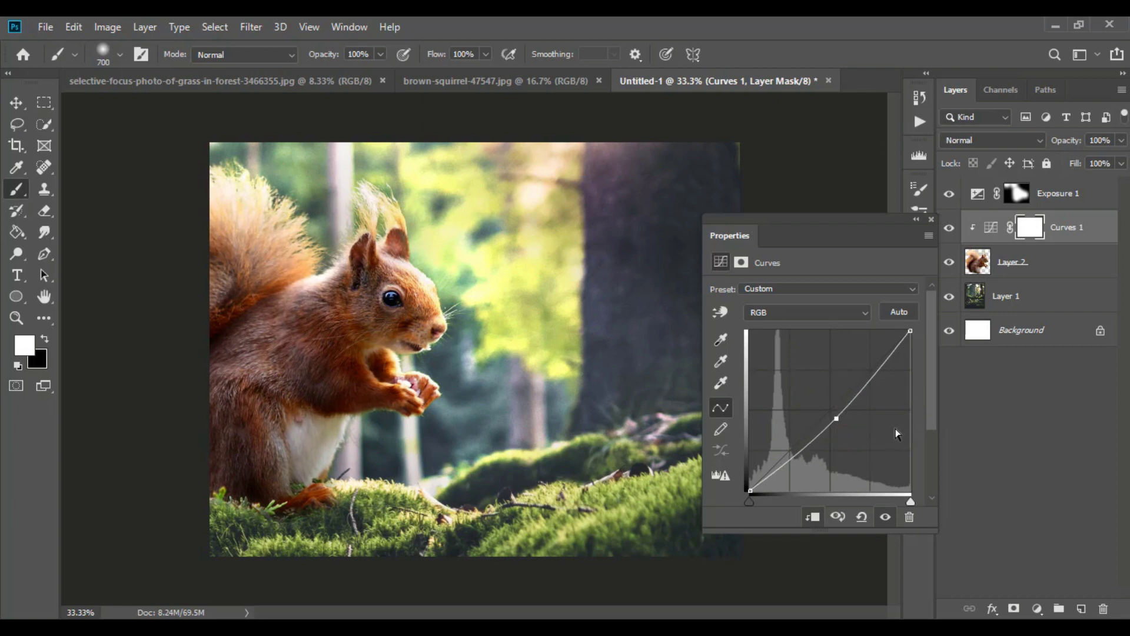
left_click(933, 219)
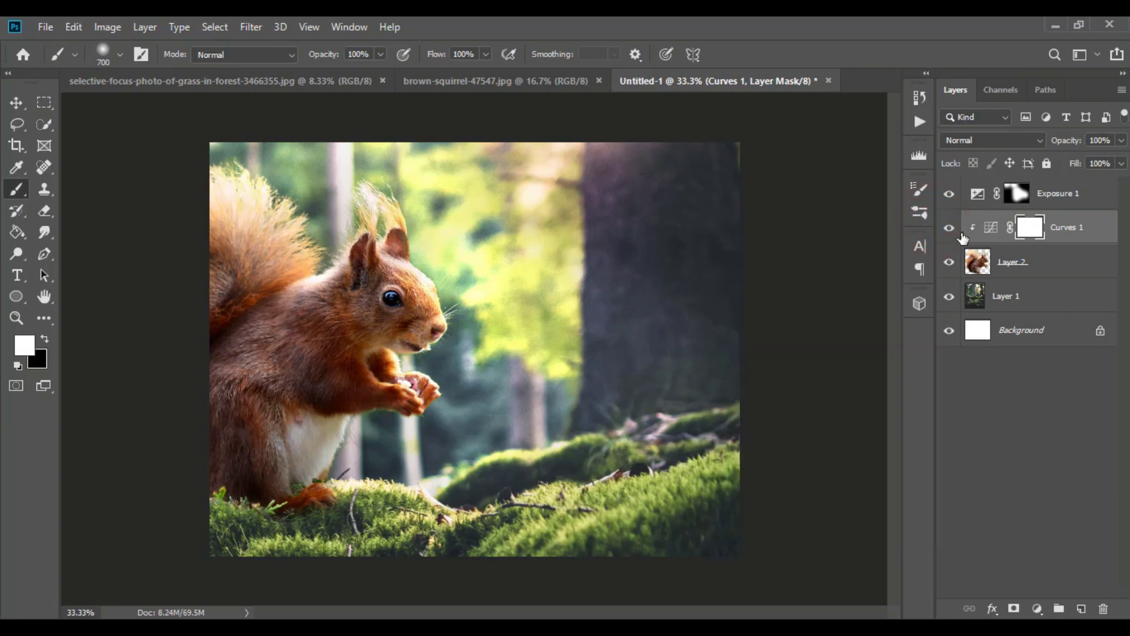
Invert the Curves 1 mask to black so the darkening is hidden
left_click(994, 233)
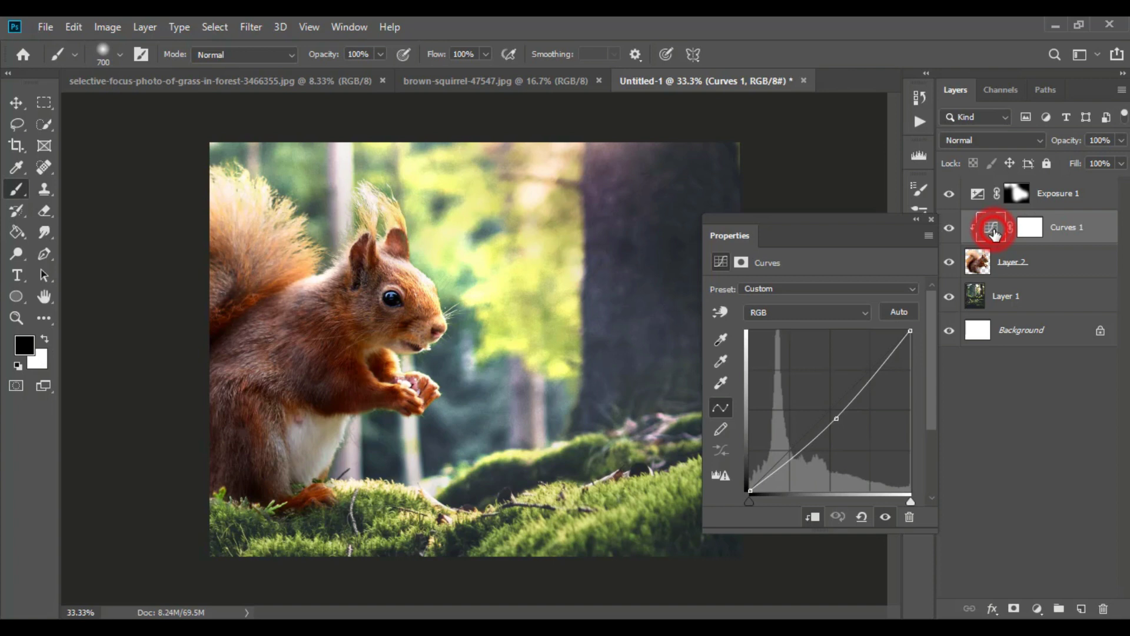
left_click(1035, 234)
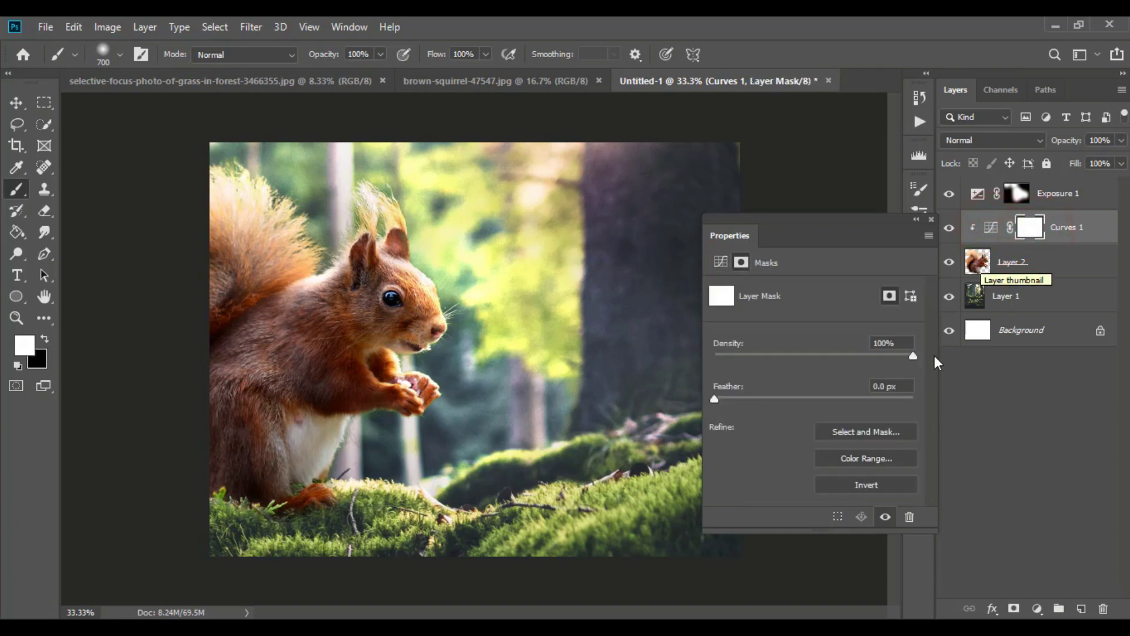
left_click(872, 485)
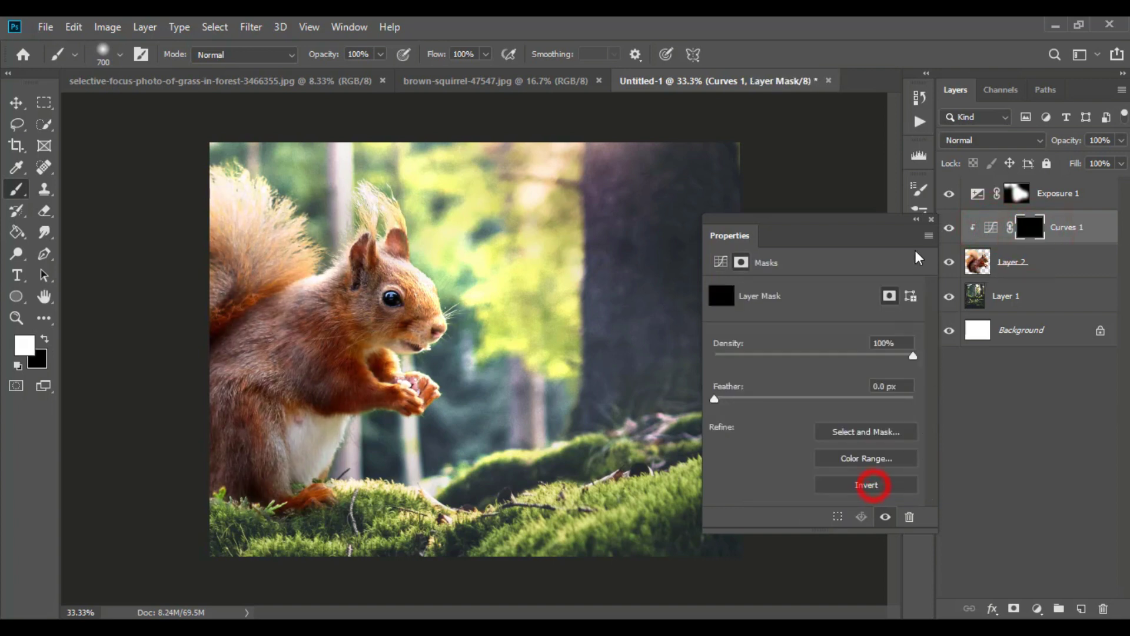
left_click(932, 221)
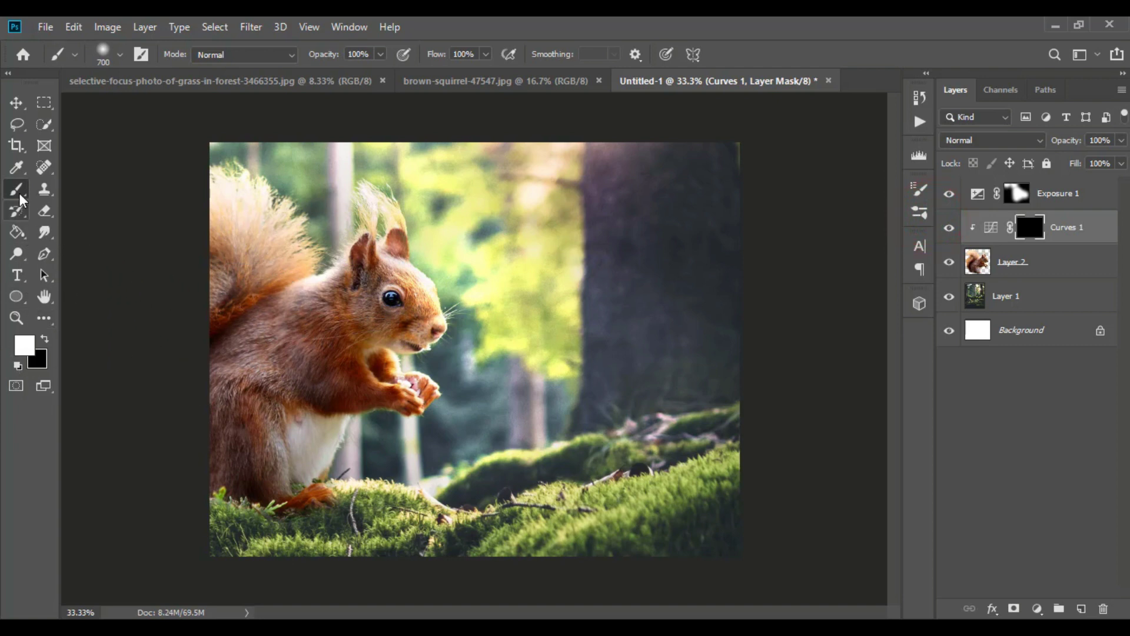
Paint white into the Curves 1 mask over the squirrel's belly, side, lower edge and forearm
left_click(271, 449)
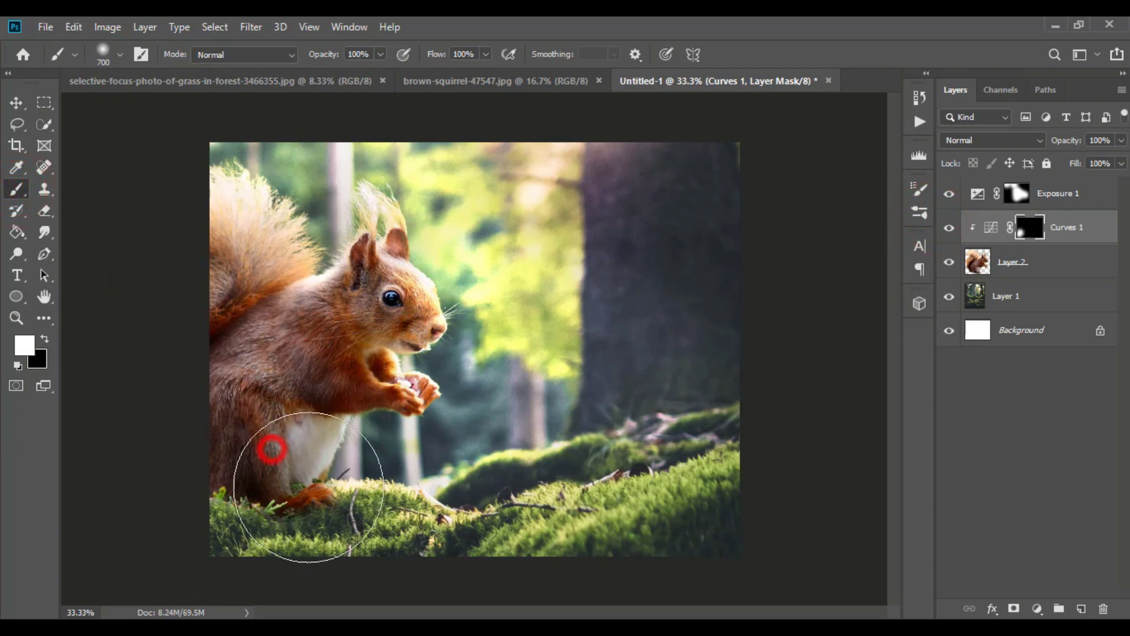
left_click(316, 424)
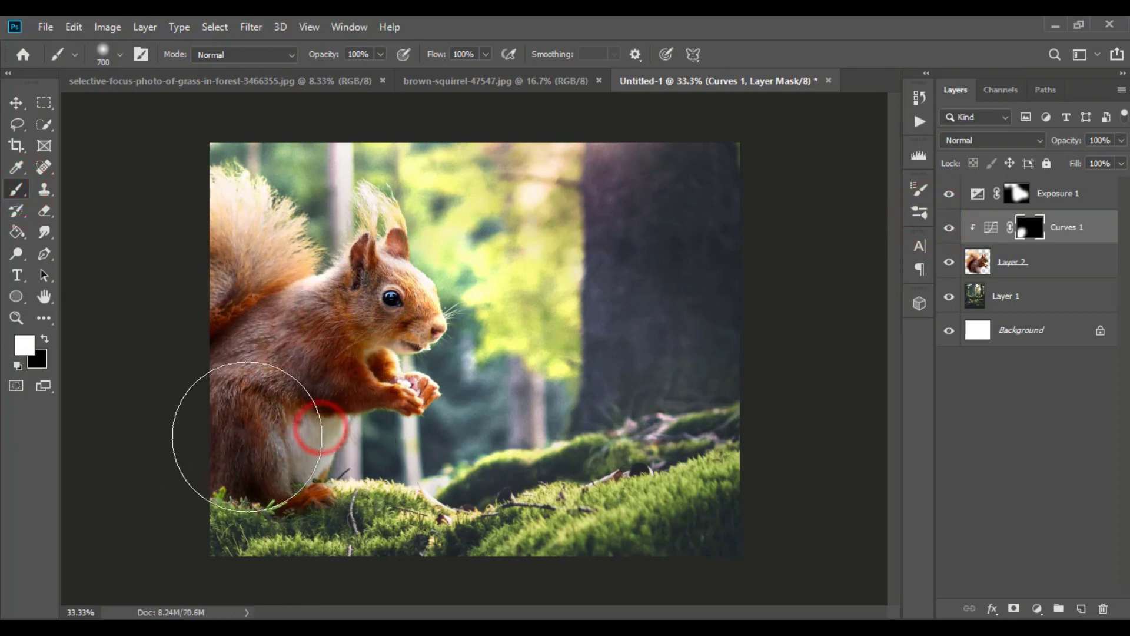
left_click_drag(253, 424, 126, 448)
left_click(193, 403)
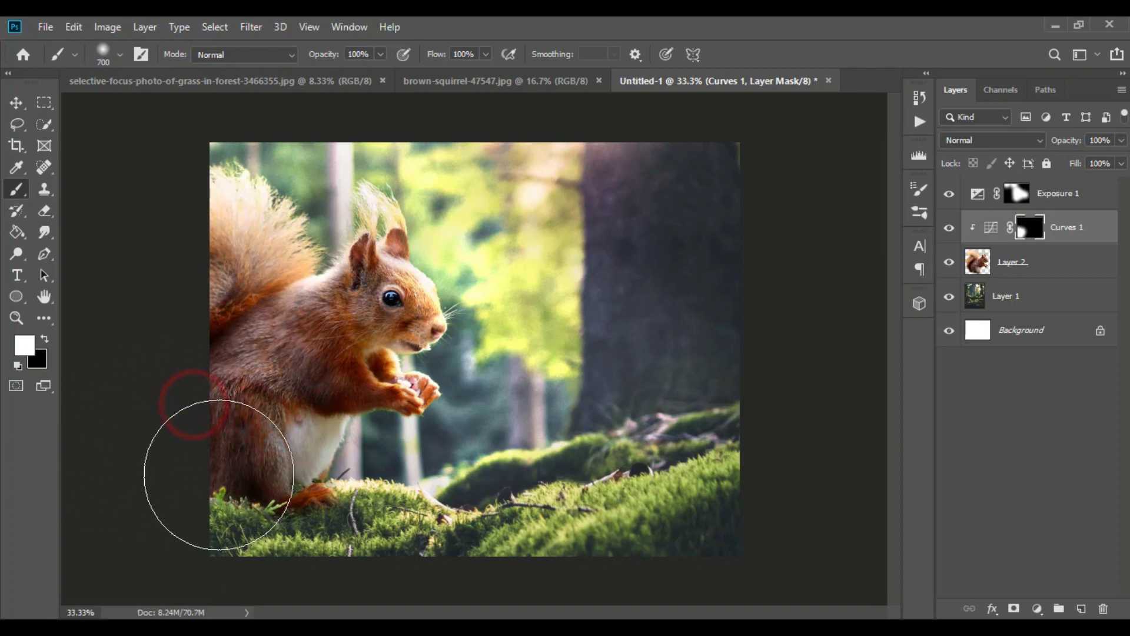
left_click(275, 397)
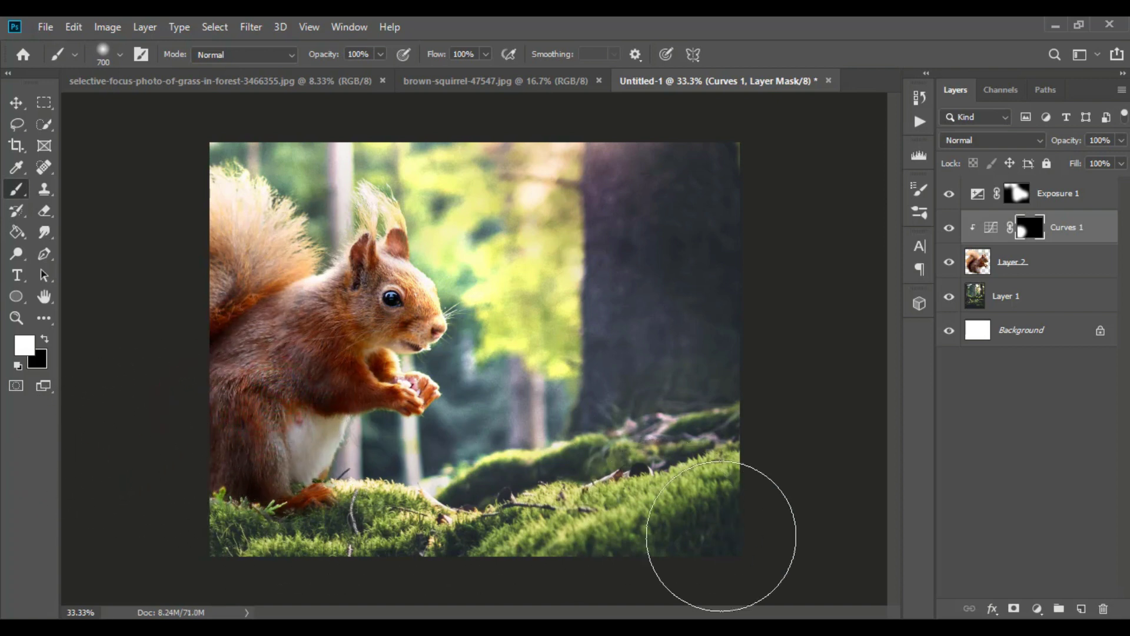
left_click(381, 387)
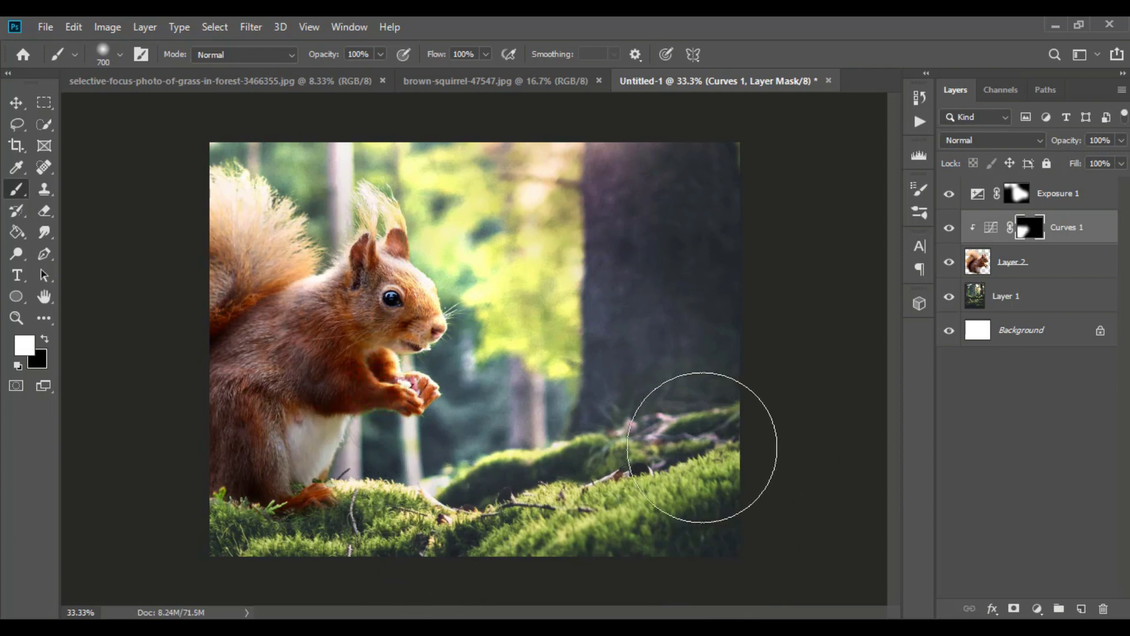
left_click(164, 307)
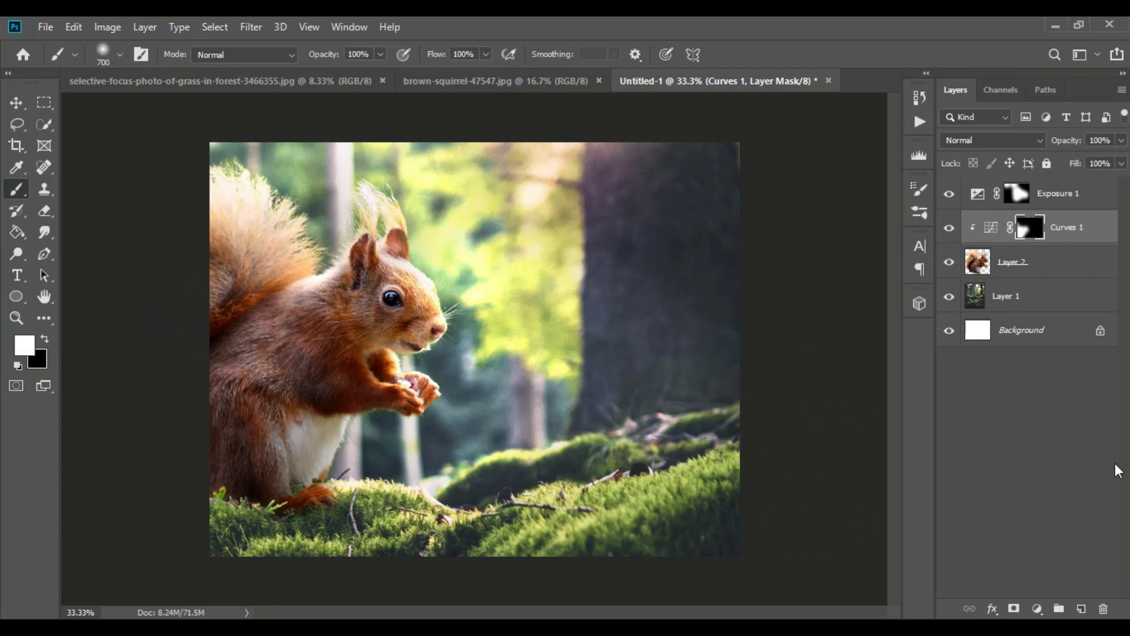
left_click(1049, 298)
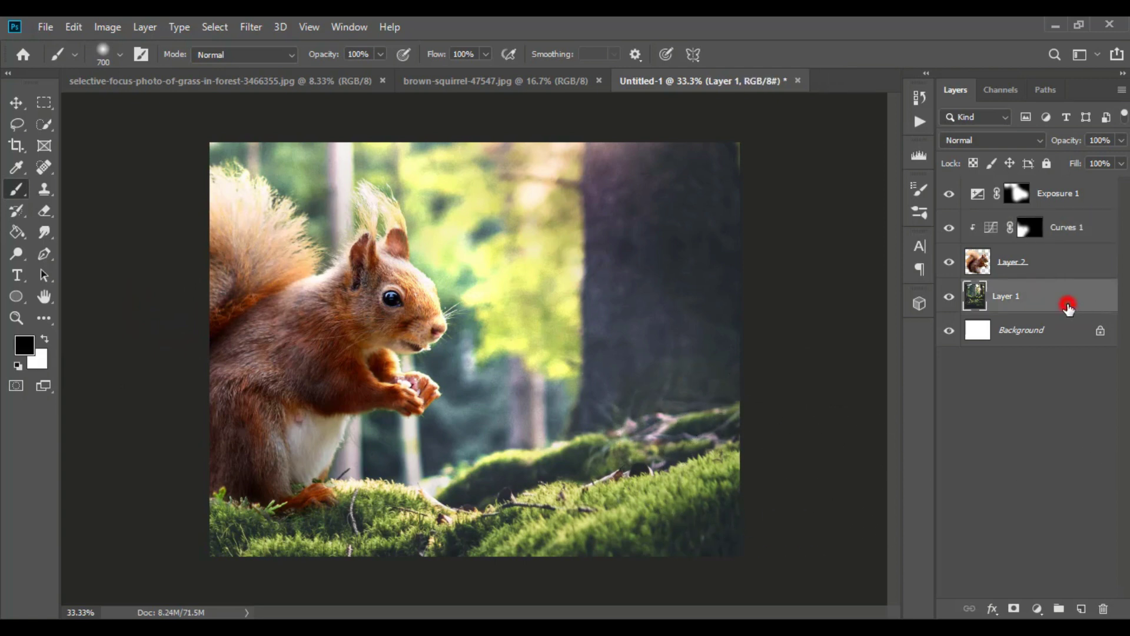
Add a Hue/Saturation adjustment above the forest layer with Hue +2 and Saturation 20
left_click(1037, 608)
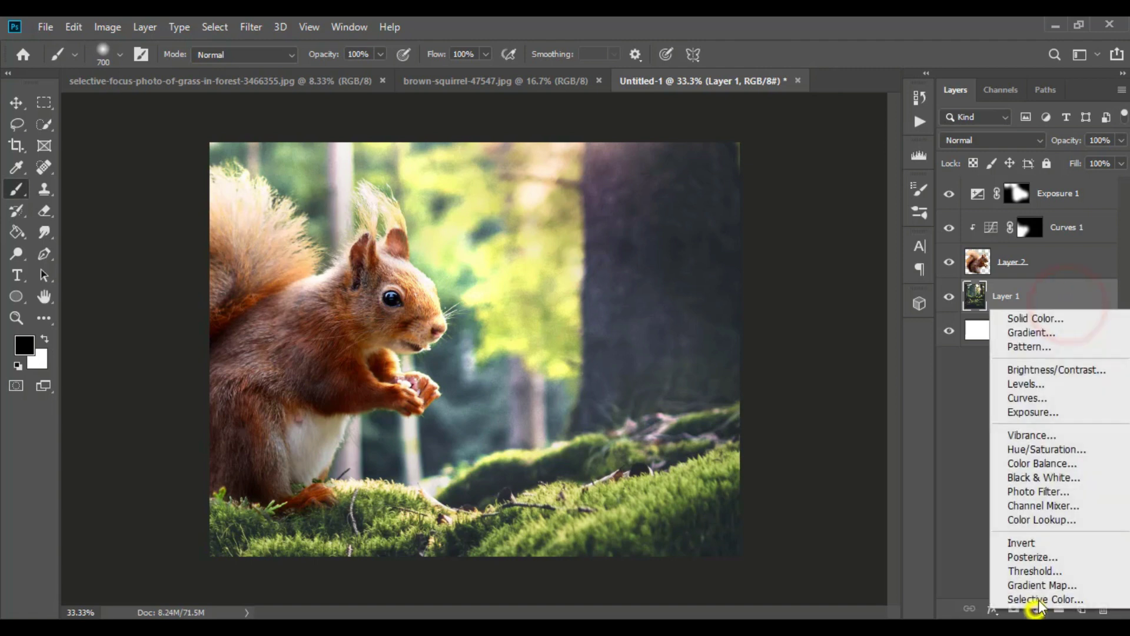
left_click(1066, 450)
type("2")
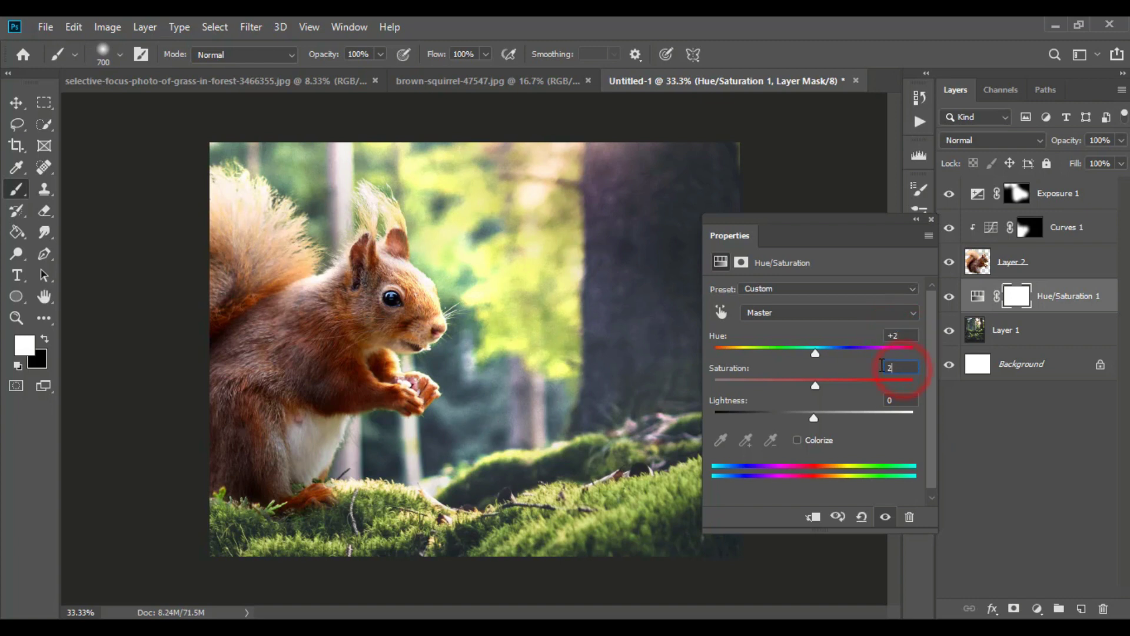
type("0")
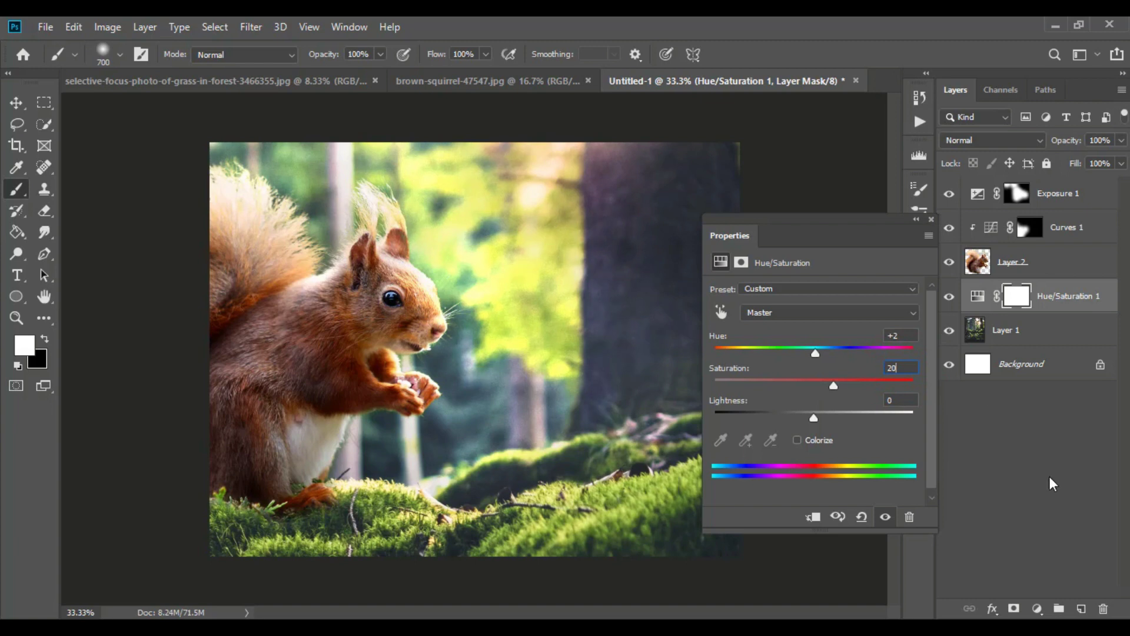
left_click(1050, 477)
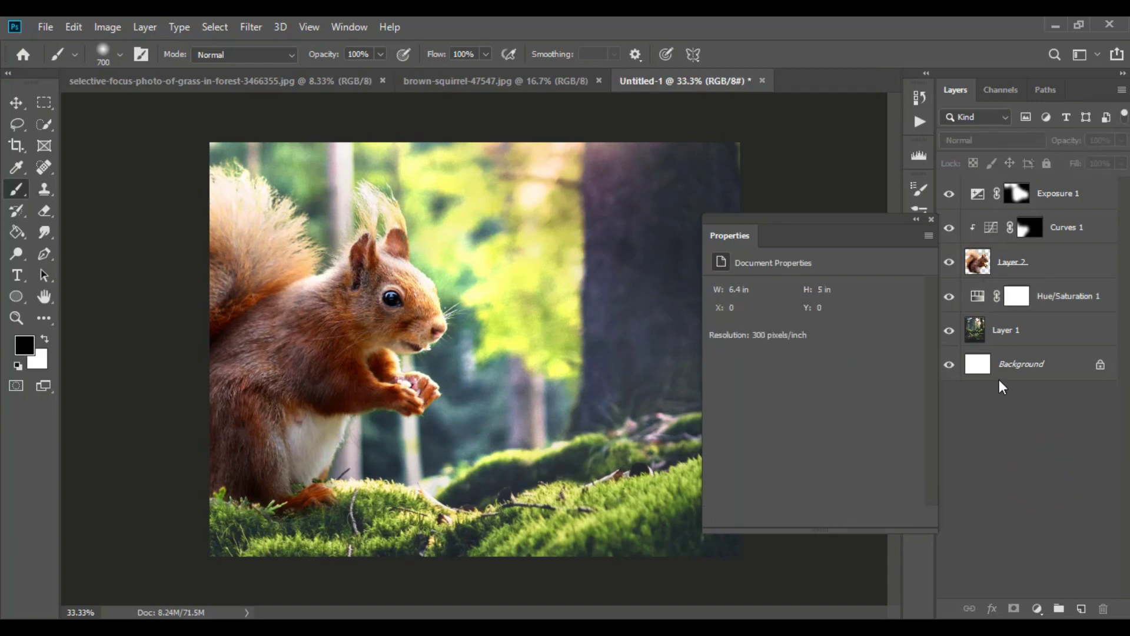
left_click(931, 220)
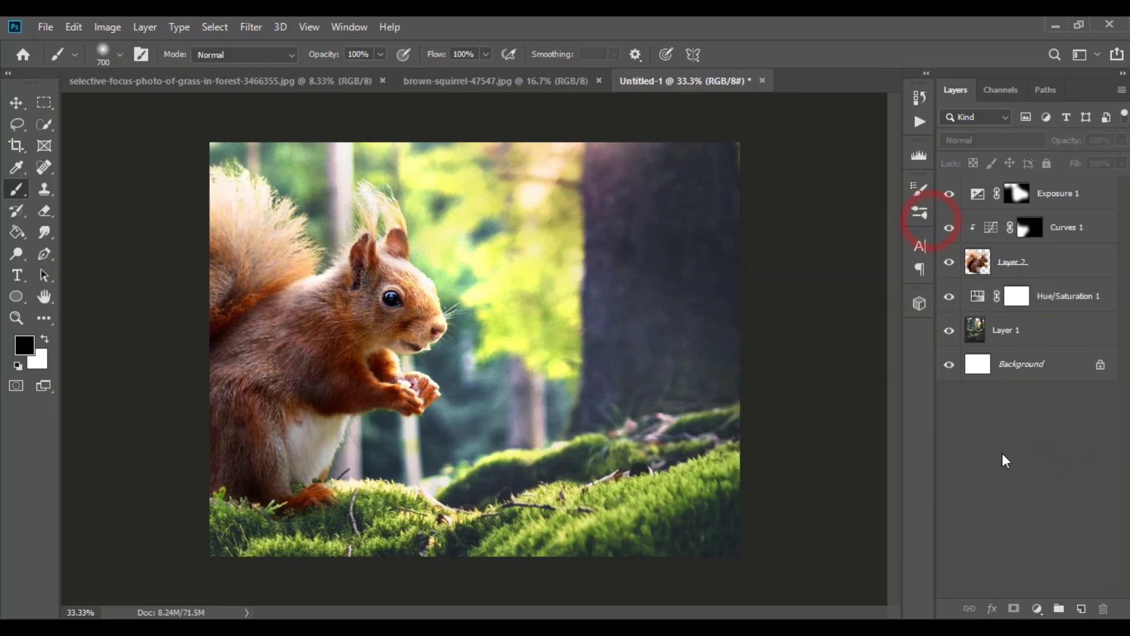
left_click(1039, 334)
left_click(251, 27)
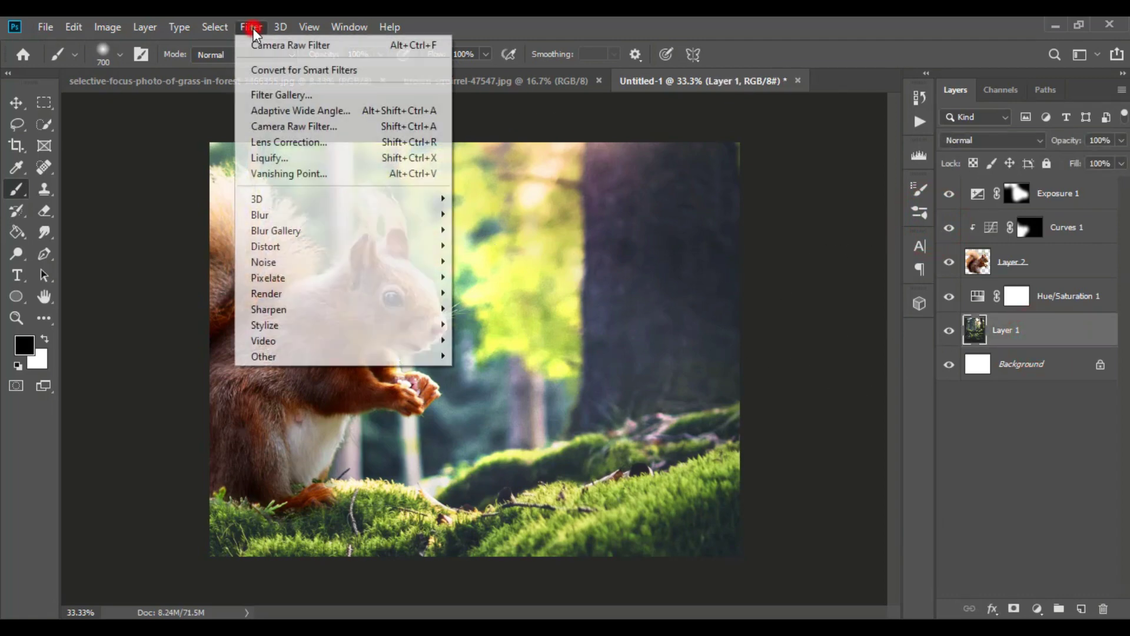
mouse_move(275, 230)
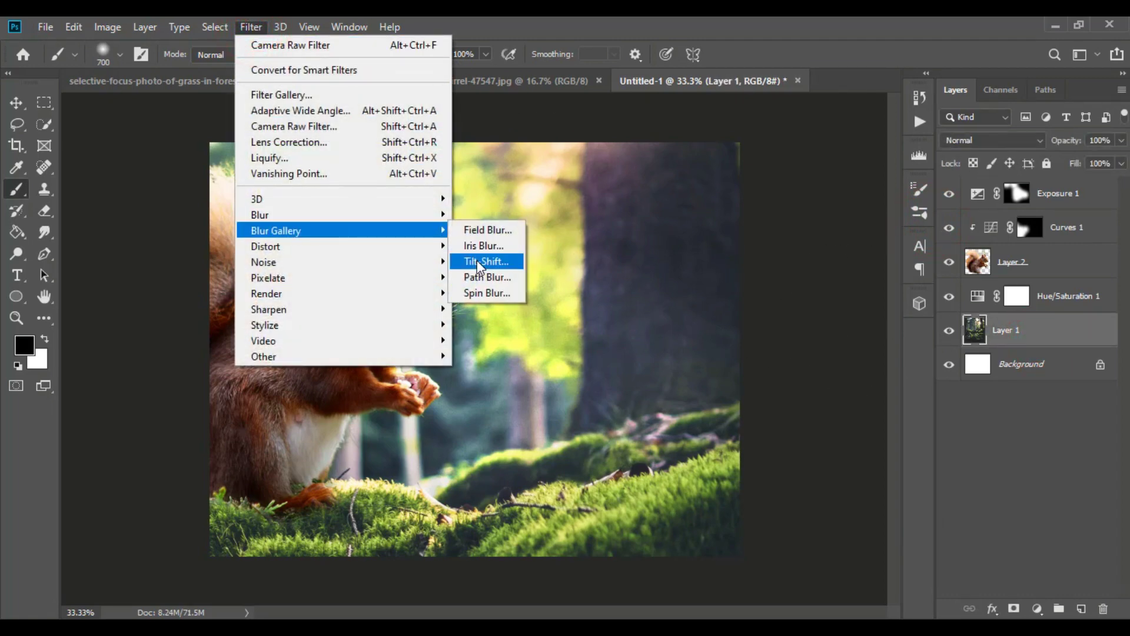
Apply an 18 px Tilt-Shift blur to the forest with a diagonal focus band through the squirrel
left_click(477, 260)
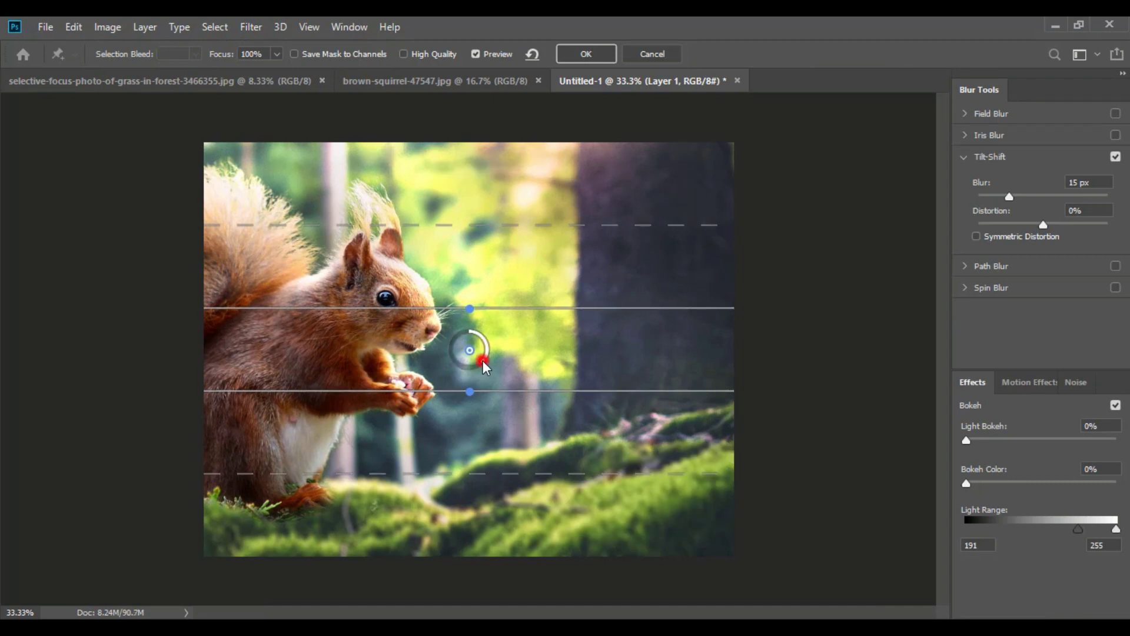
left_click_drag(484, 362, 473, 366)
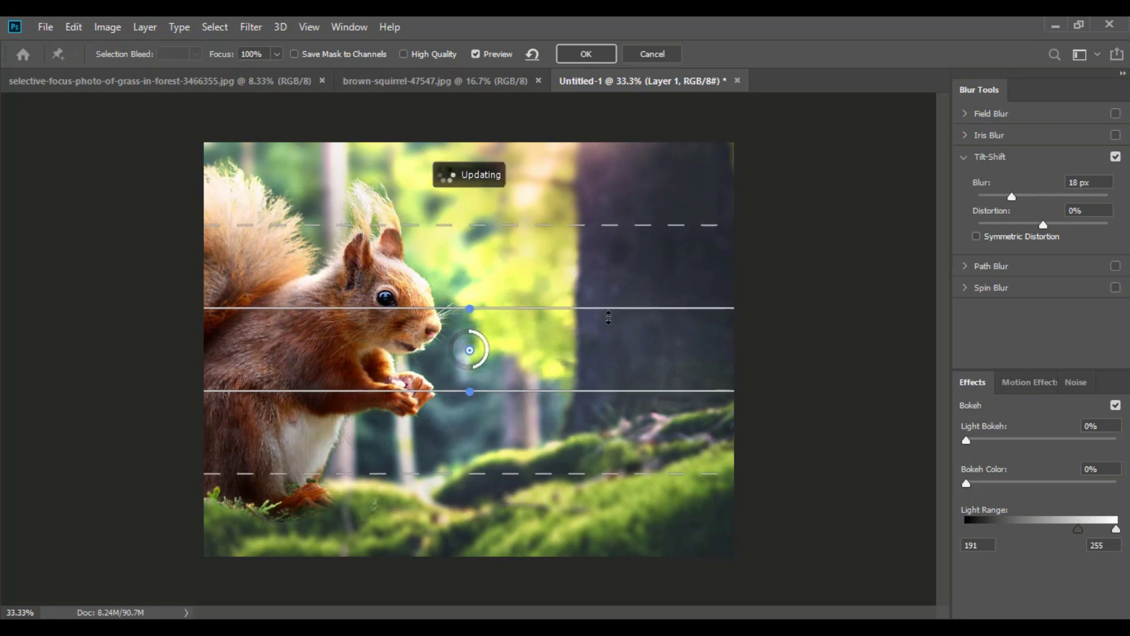
left_click_drag(609, 316, 606, 306)
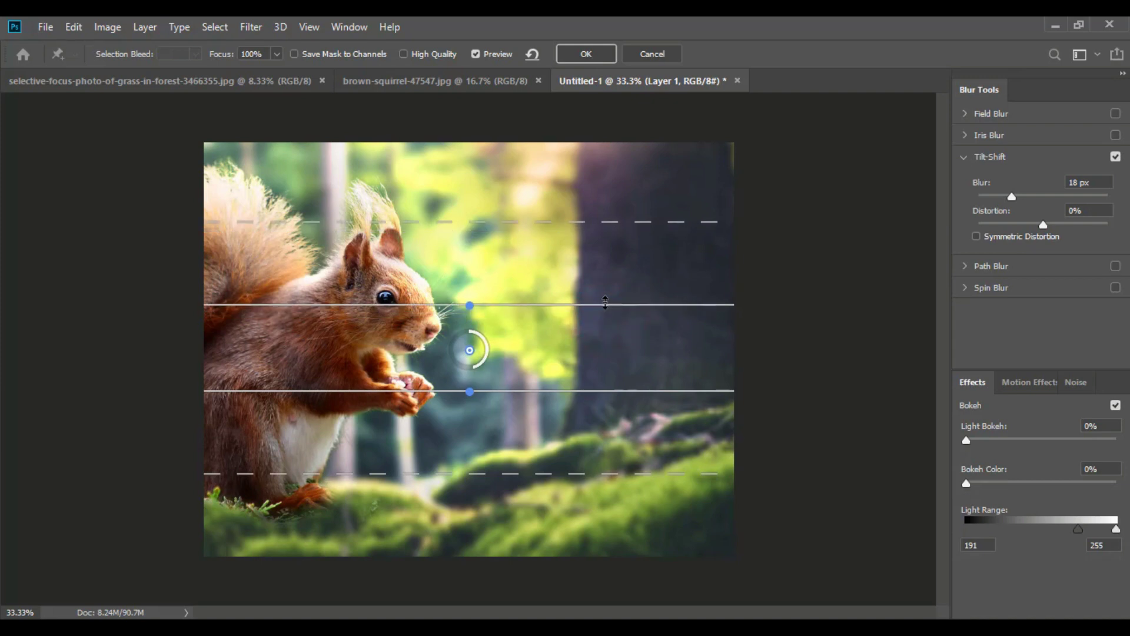
mouse_move(647, 261)
left_mouse_down()
mouse_move(627, 234)
mouse_move(528, 200)
mouse_move(547, 199)
left_mouse_up()
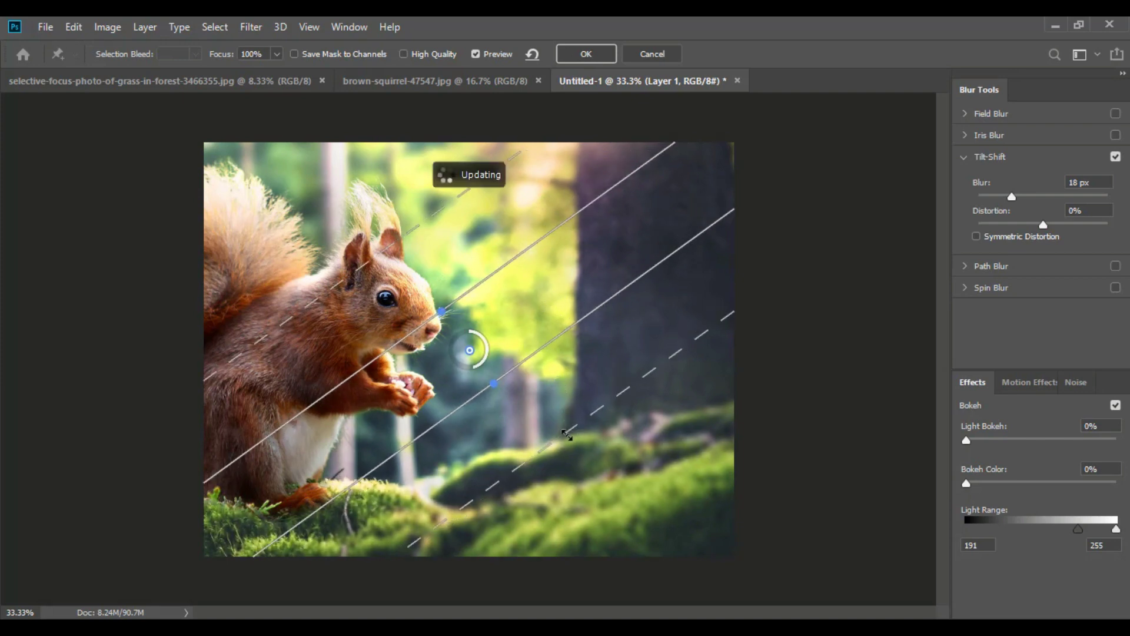
left_click_drag(566, 435, 597, 458)
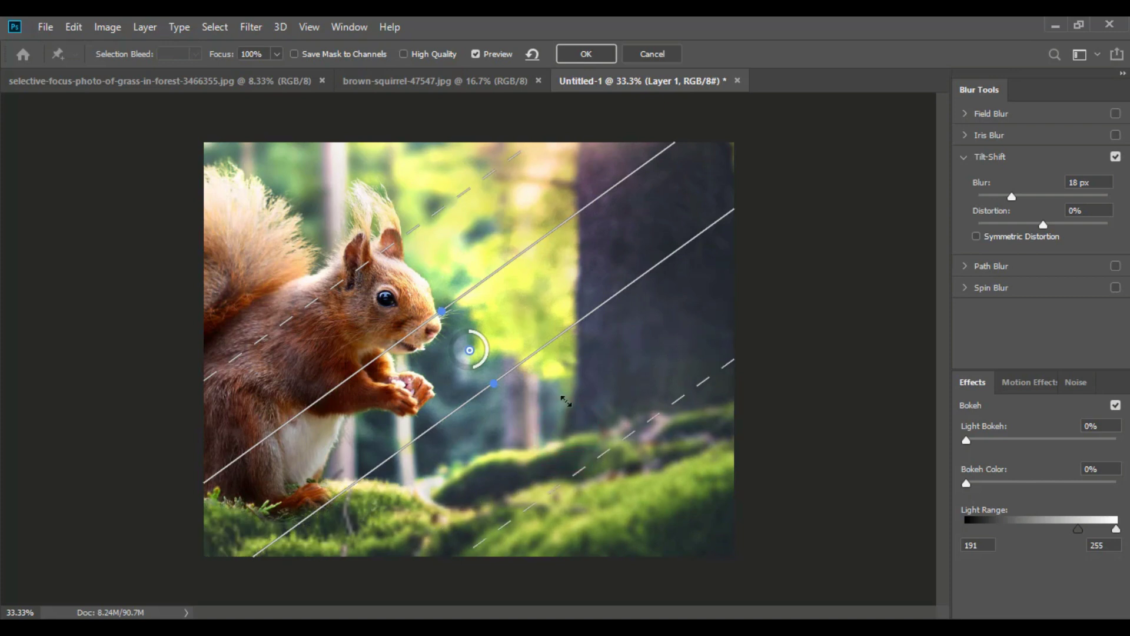
left_click_drag(534, 351, 575, 390)
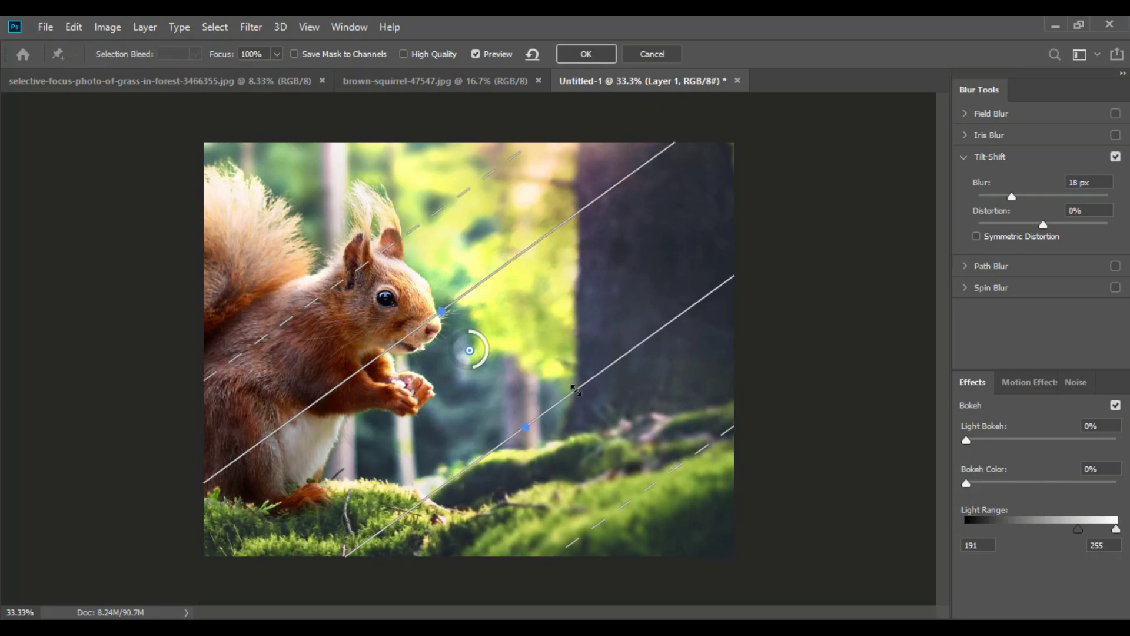
left_click_drag(485, 281, 517, 312)
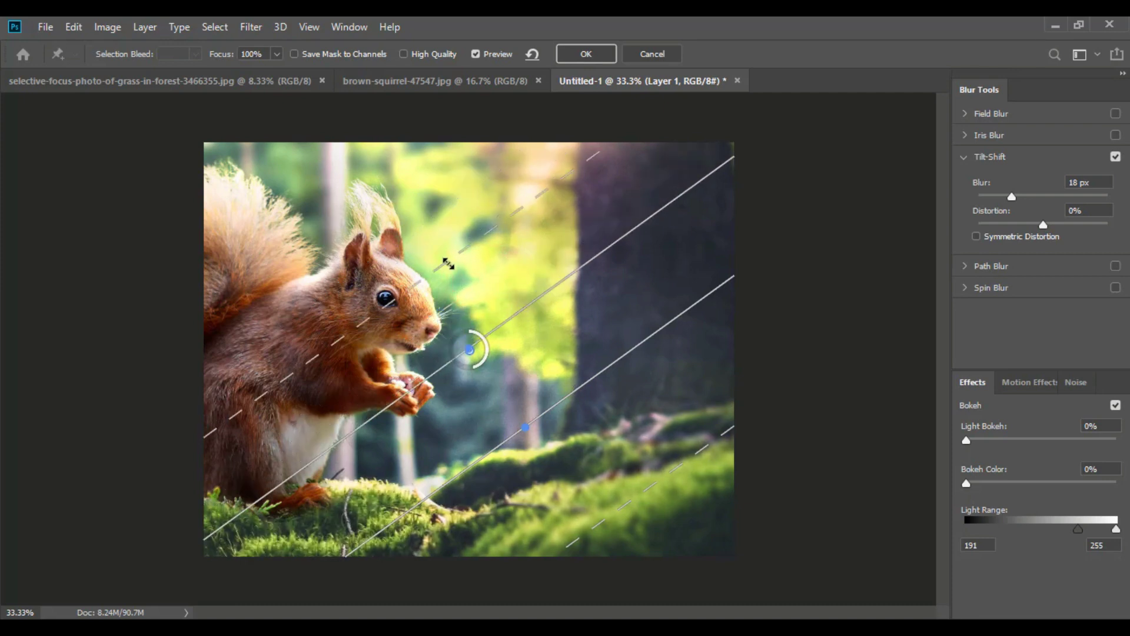
left_click_drag(448, 264, 434, 238)
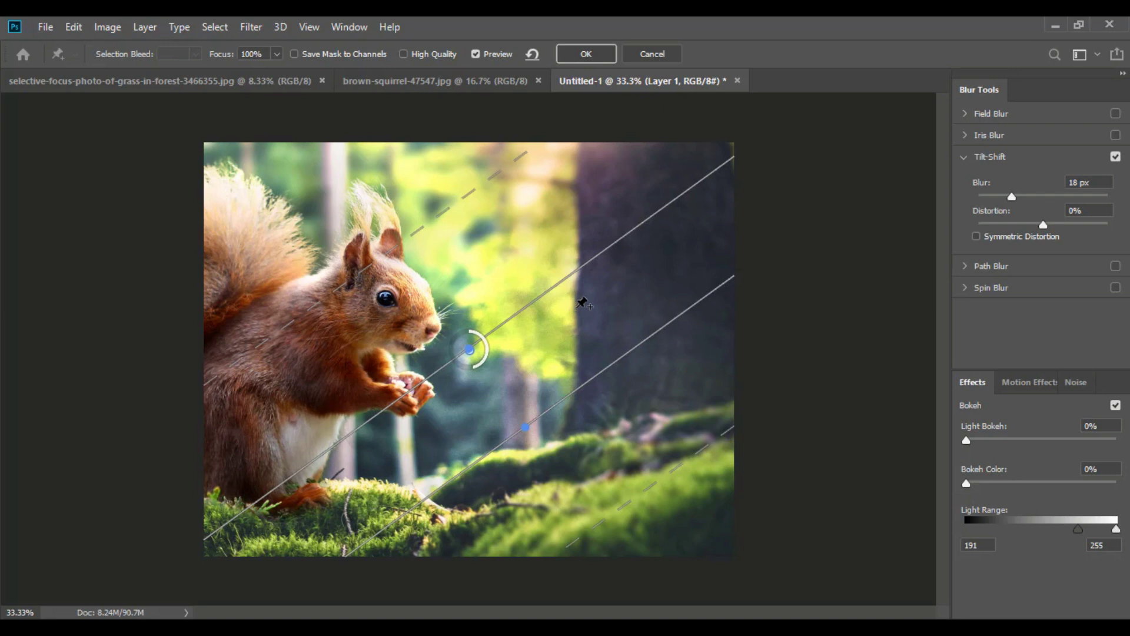
left_click(586, 53)
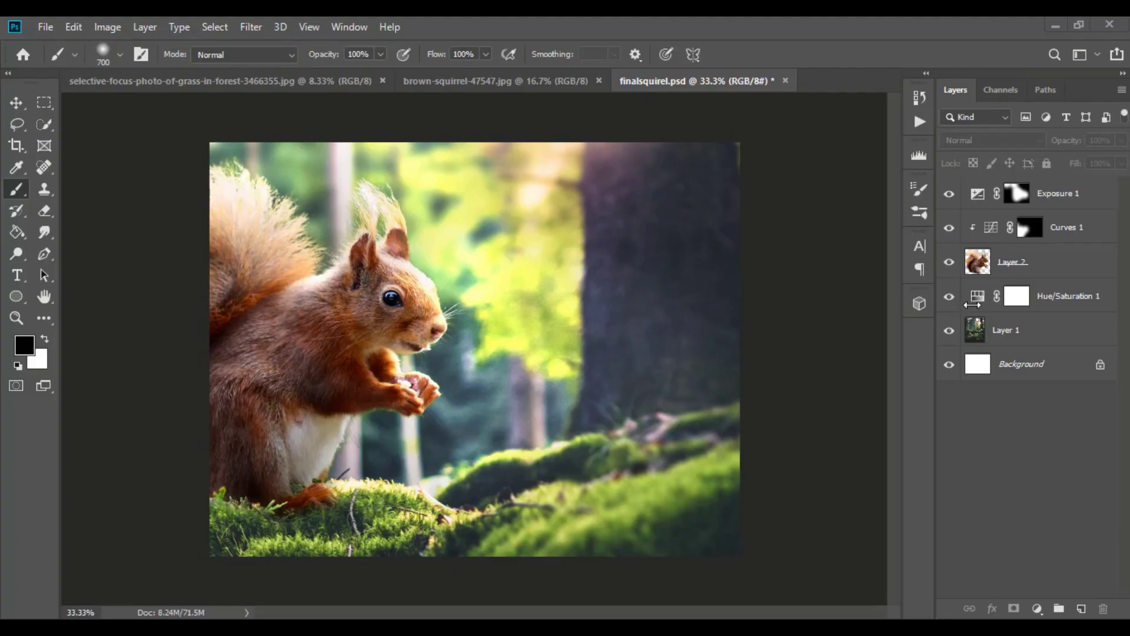
Change Hue/Saturation 1 to Lightness -26, Saturation +32 and Hue -12
left_click(16, 104)
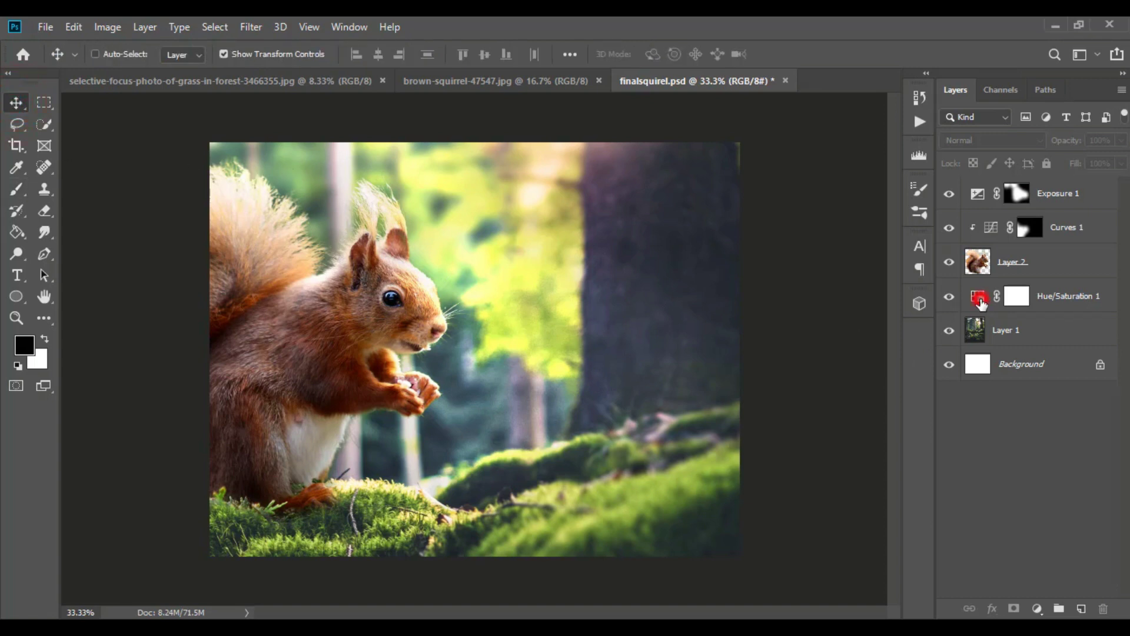
double_click(980, 299)
left_click(813, 416)
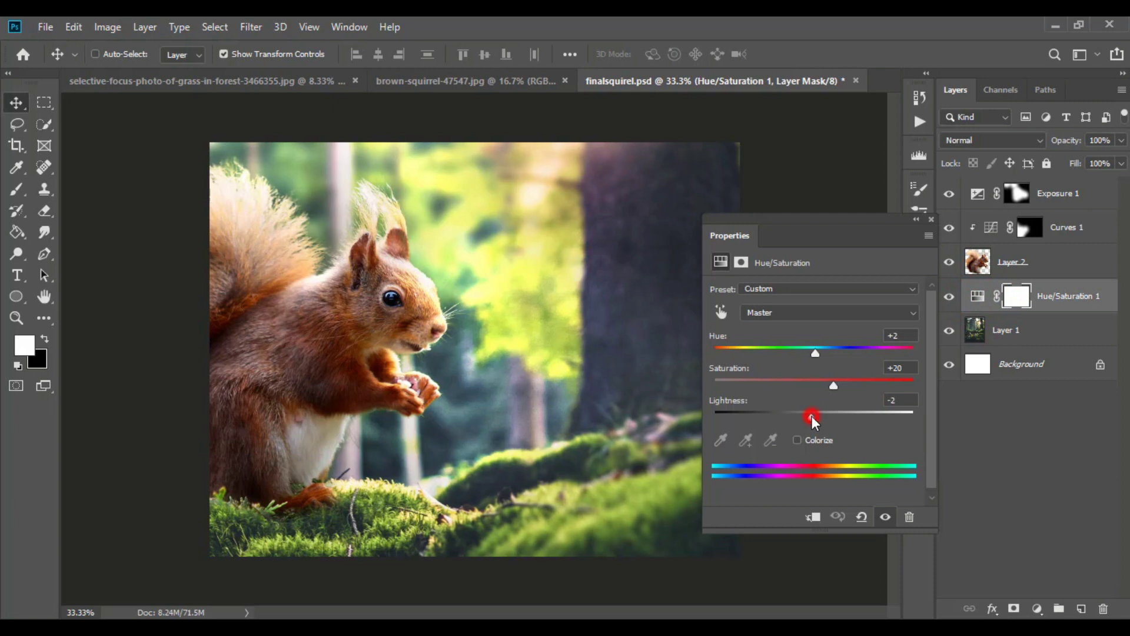
left_click_drag(813, 417, 789, 420)
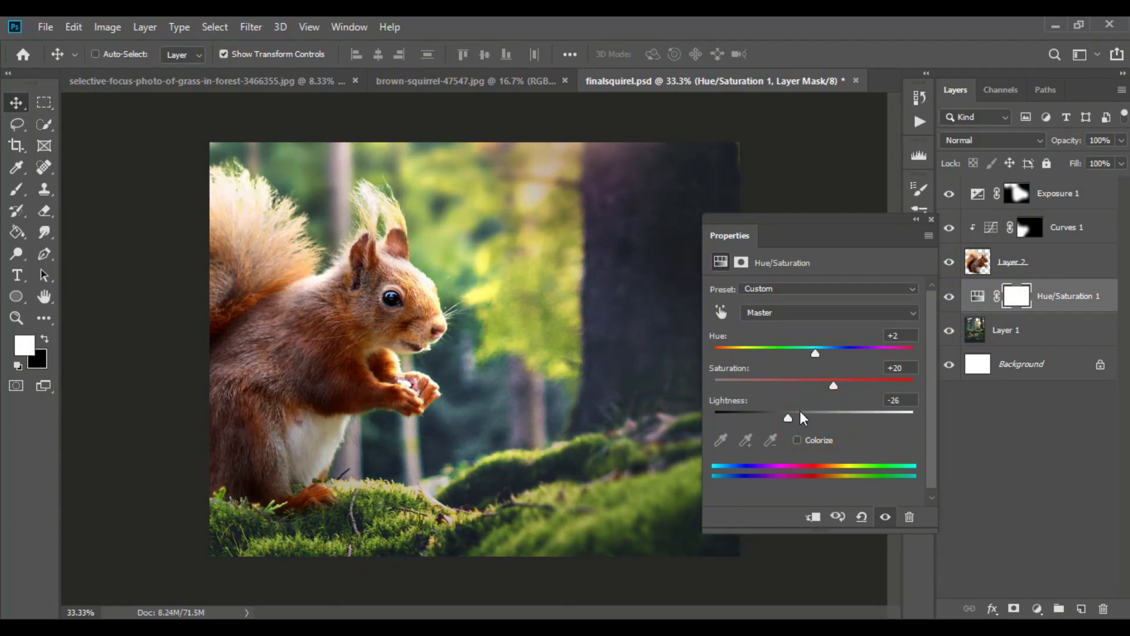
left_click_drag(834, 386, 846, 386)
left_click_drag(815, 357, 808, 359)
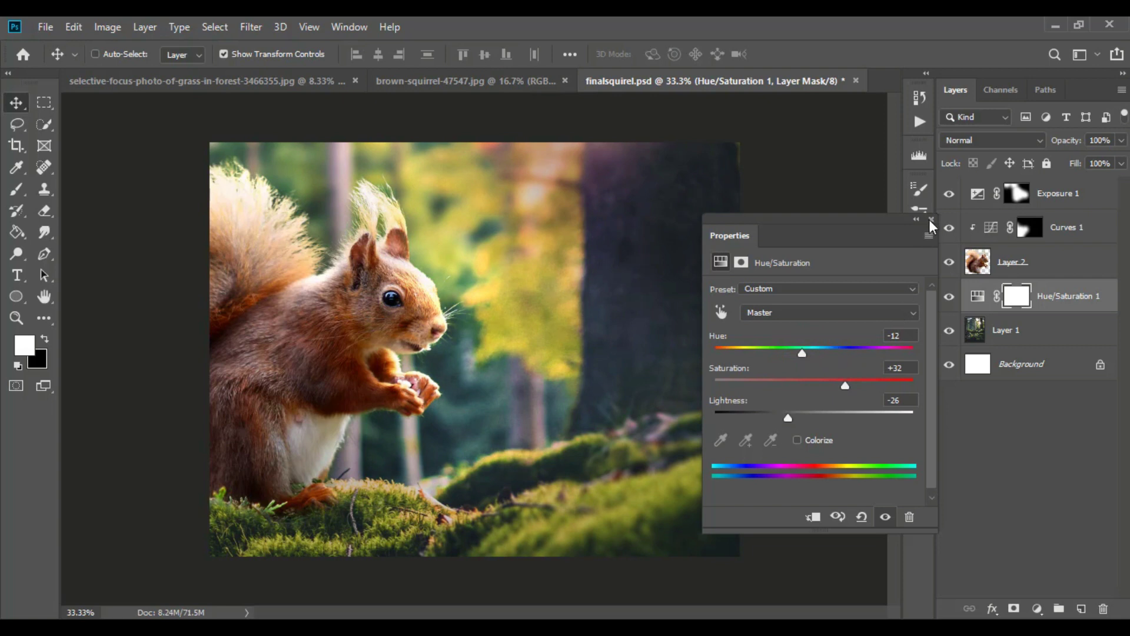
left_click(930, 220)
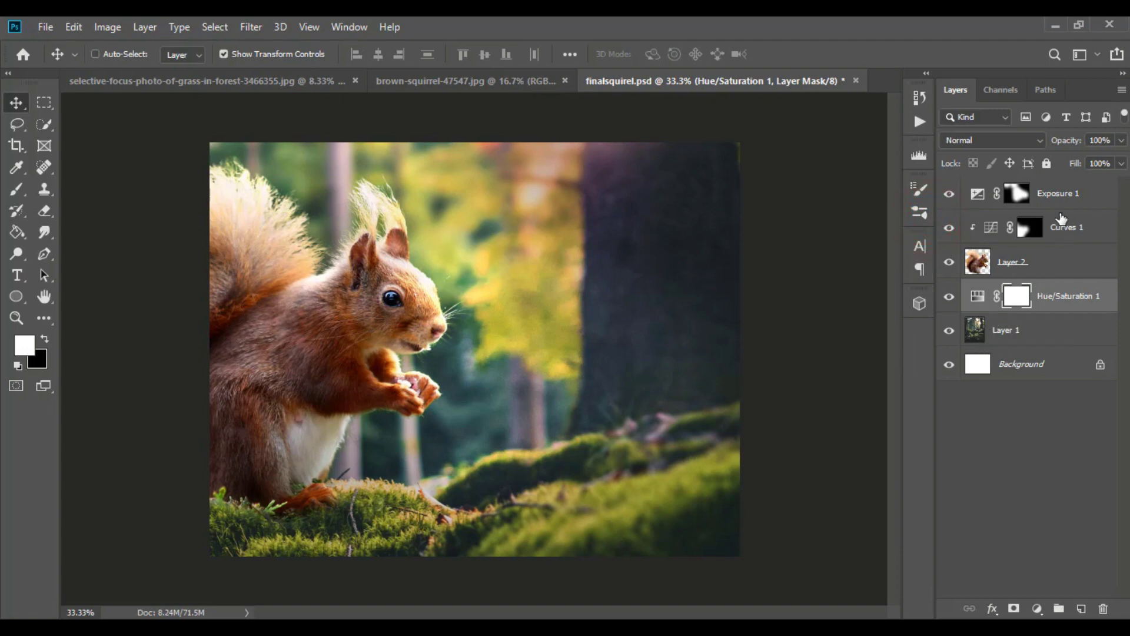
left_click(1060, 199, "ctrl")
Convert all layers, including Layer 1 and Background, into one smart object
left_click(1065, 231, "ctrl")
left_click(1067, 263, "ctrl")
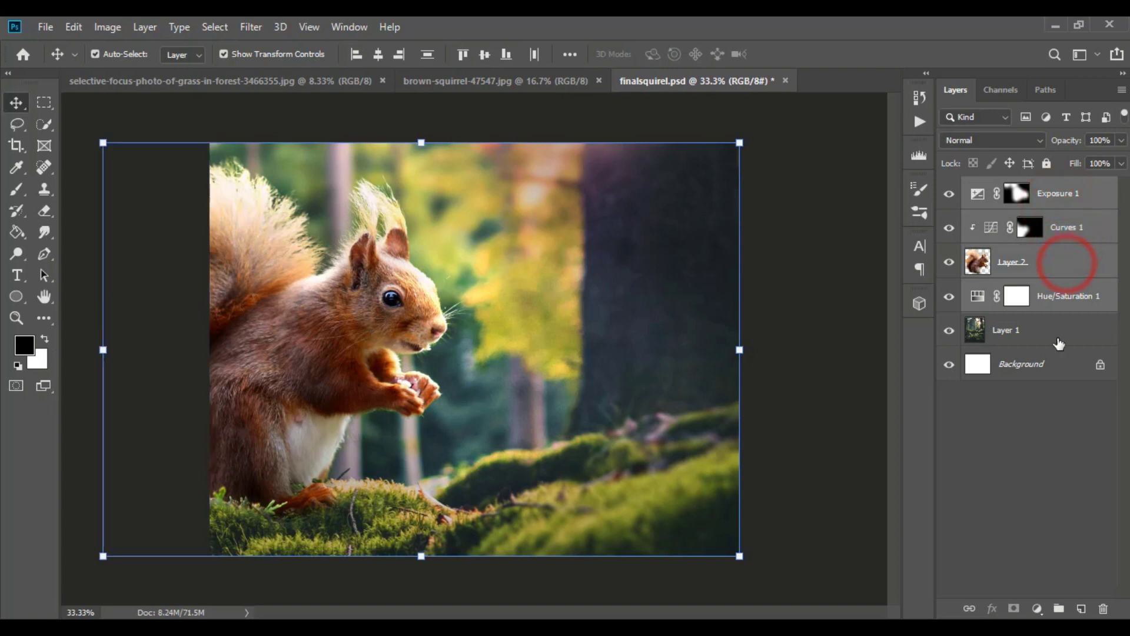
left_click(1055, 335, "ctrl")
left_click(1053, 356, "ctrl")
right_click(1049, 366)
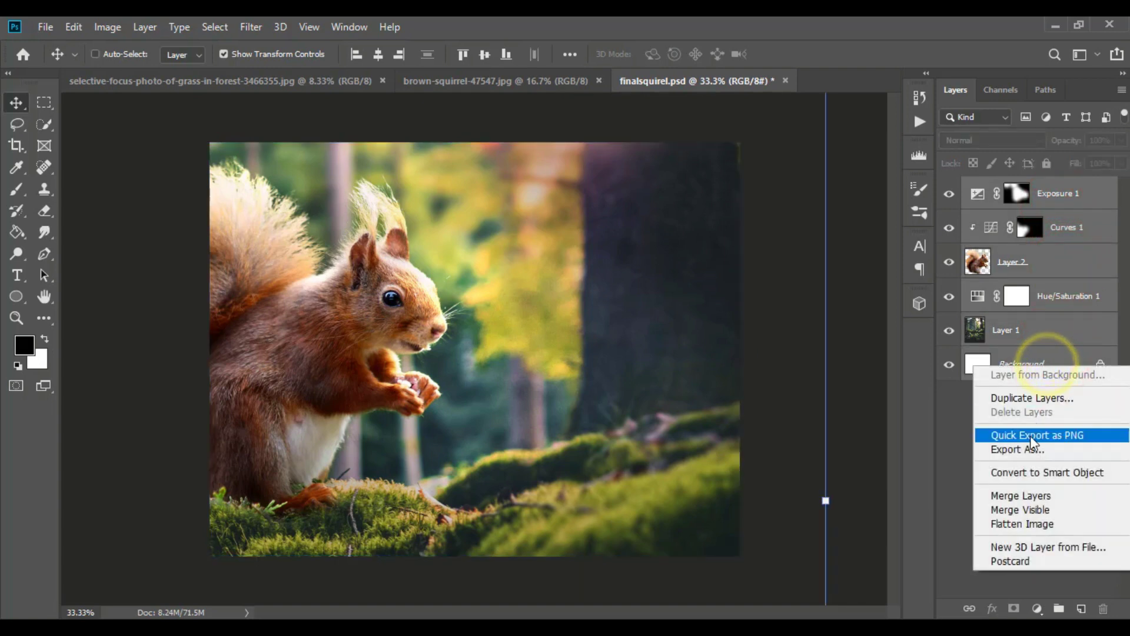
left_click(1027, 474)
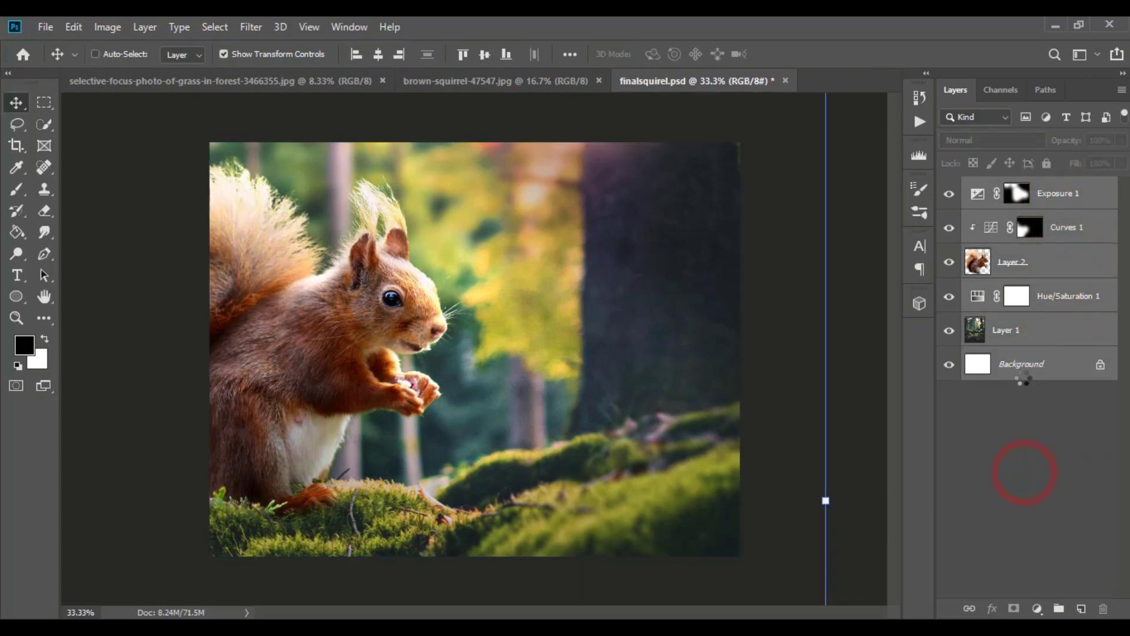
Open the Camera Raw Filter with the preview at 50%, framed on the squirrel's head
left_click(259, 27)
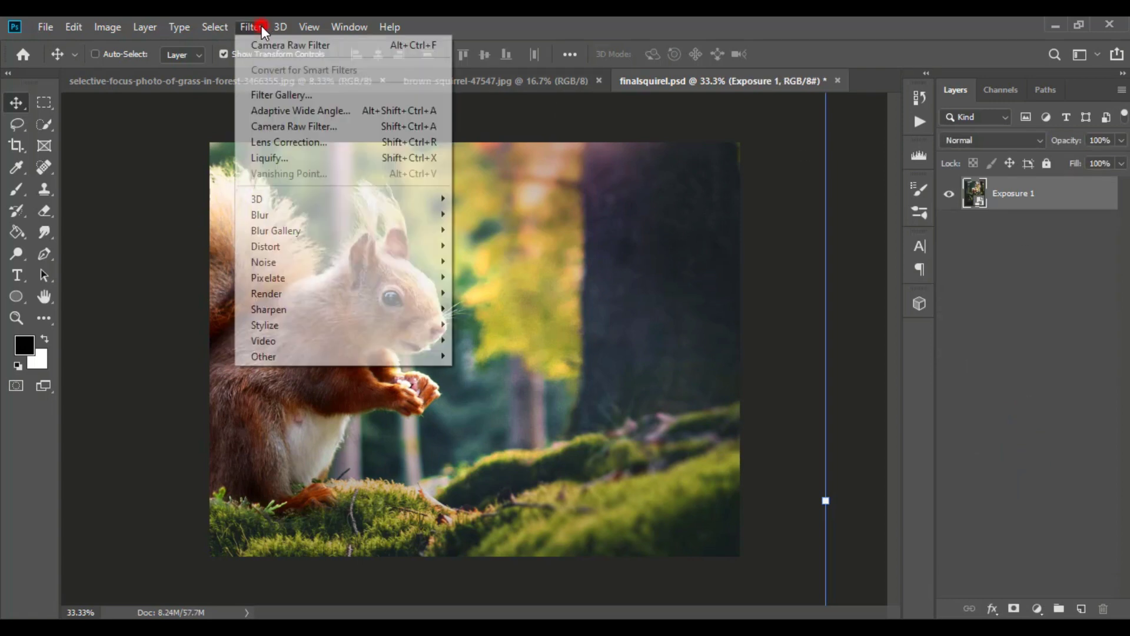
left_click(280, 126)
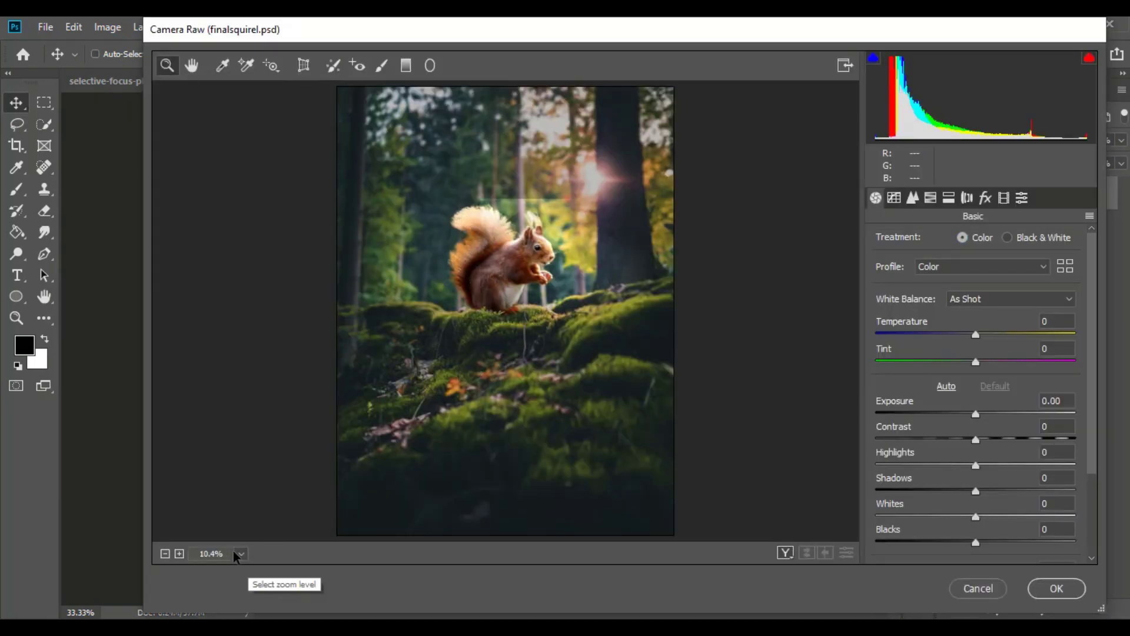
left_click(242, 554)
left_click(251, 347)
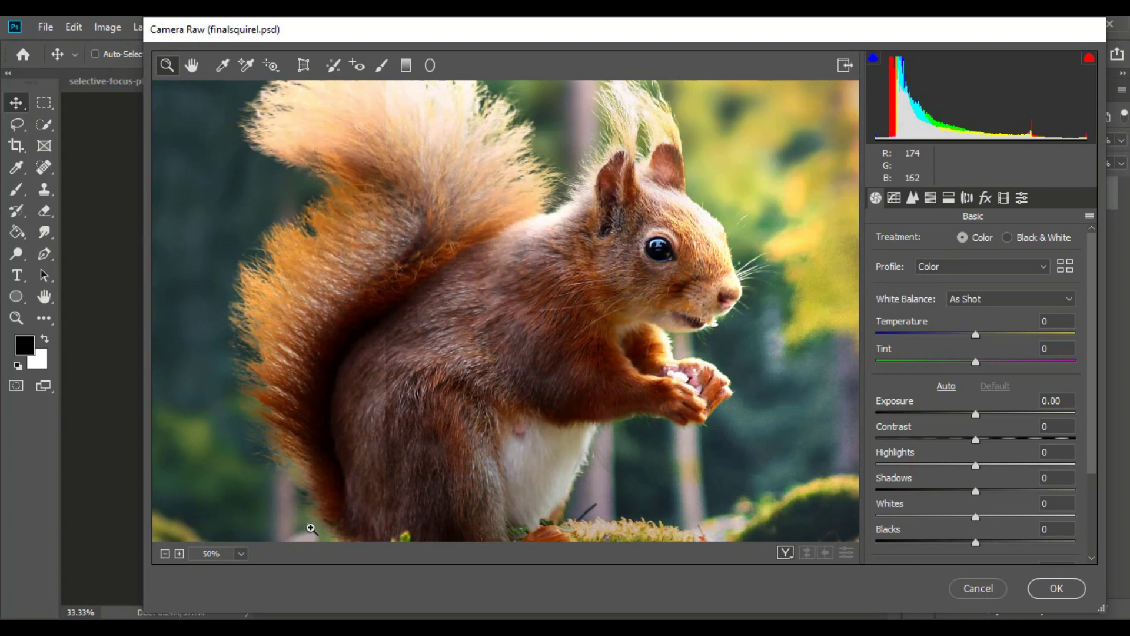
left_click(193, 66)
left_click_drag(565, 290, 329, 327)
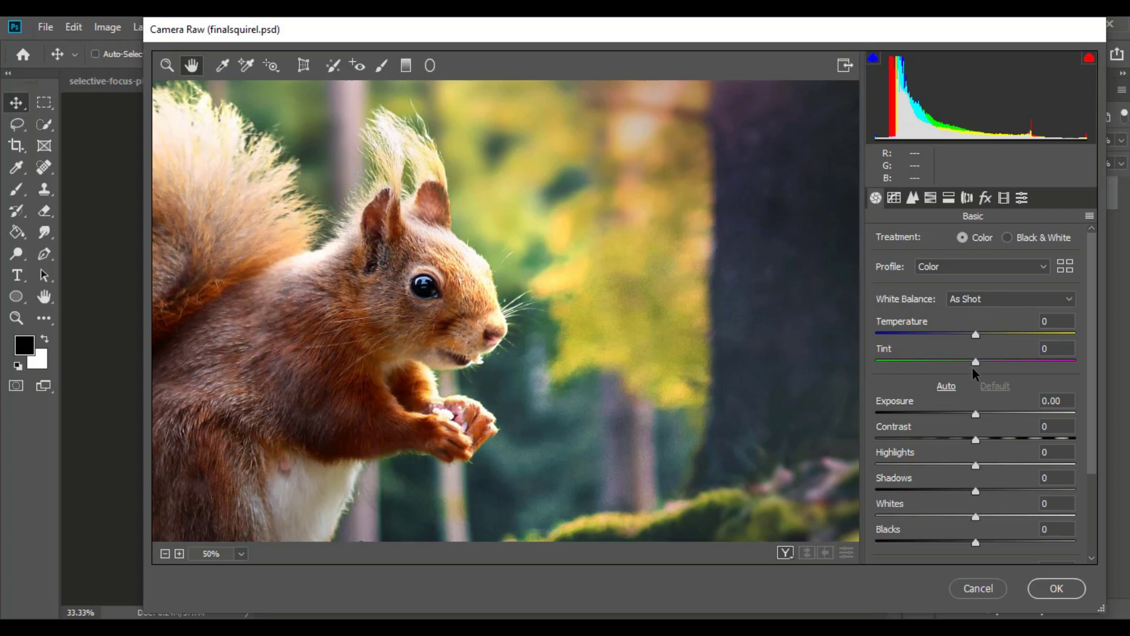
Set Camera Raw Temperature +9, Contrast -3 and Blacks +9
left_click_drag(979, 340, 989, 341)
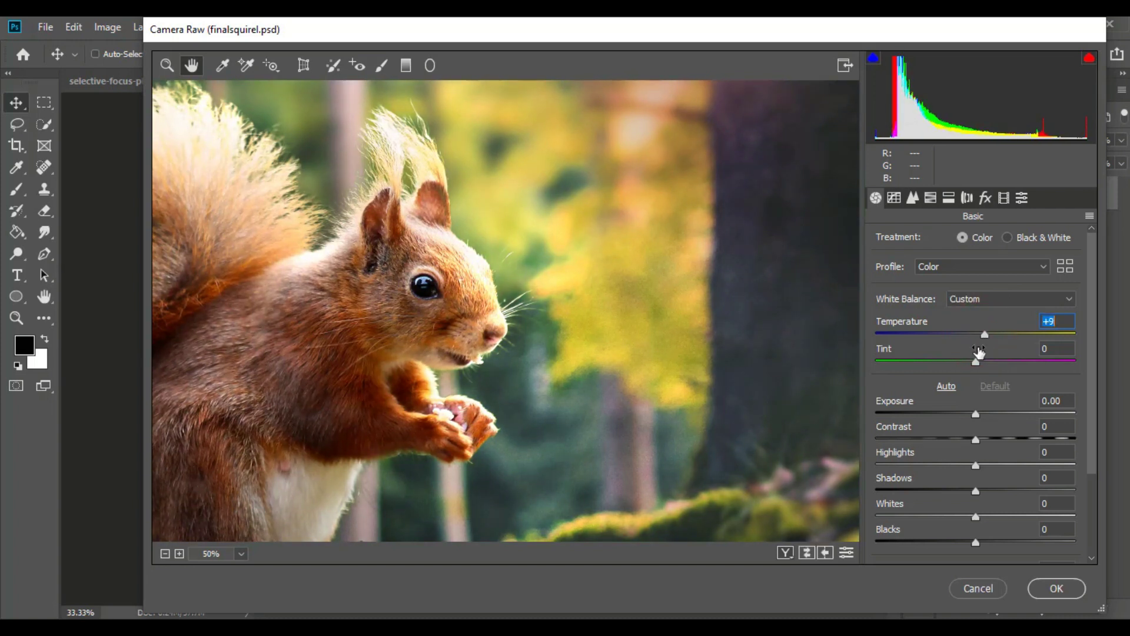
scroll(986, 342, "down", 1)
scroll(985, 345, "down", 1)
scroll(982, 347, "down", 1)
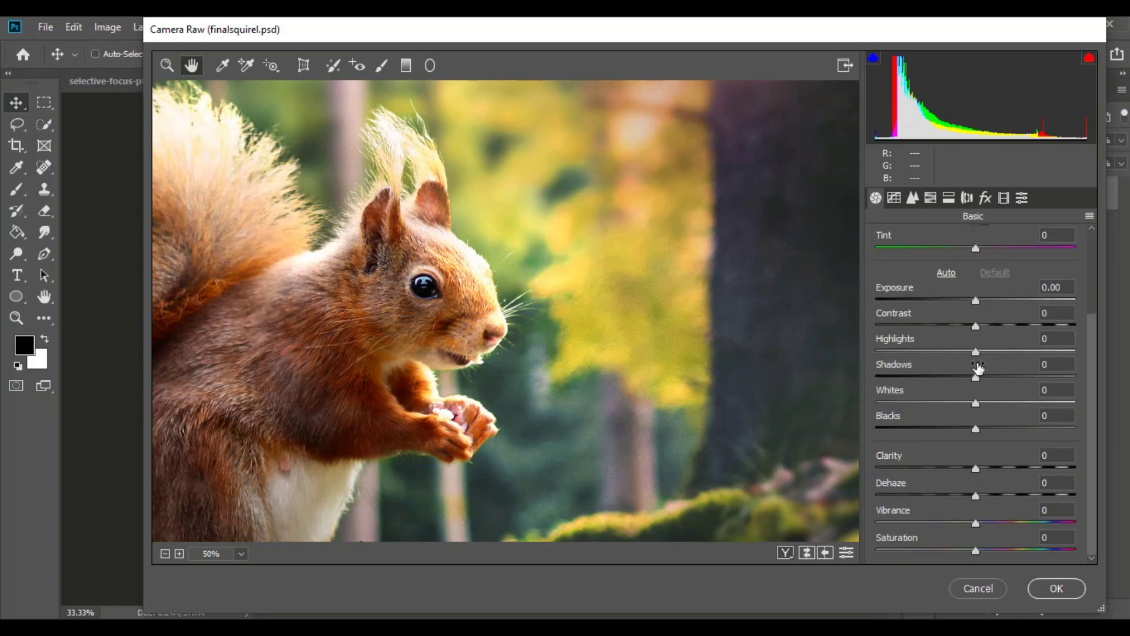
left_click_drag(977, 326, 974, 331)
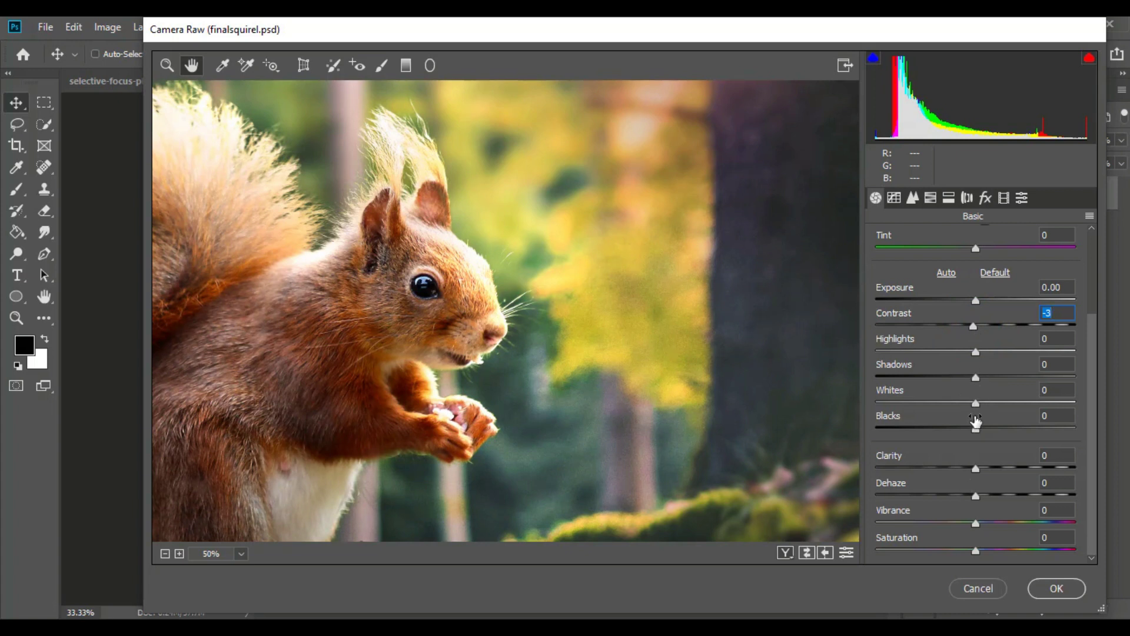
left_click_drag(976, 428, 987, 432)
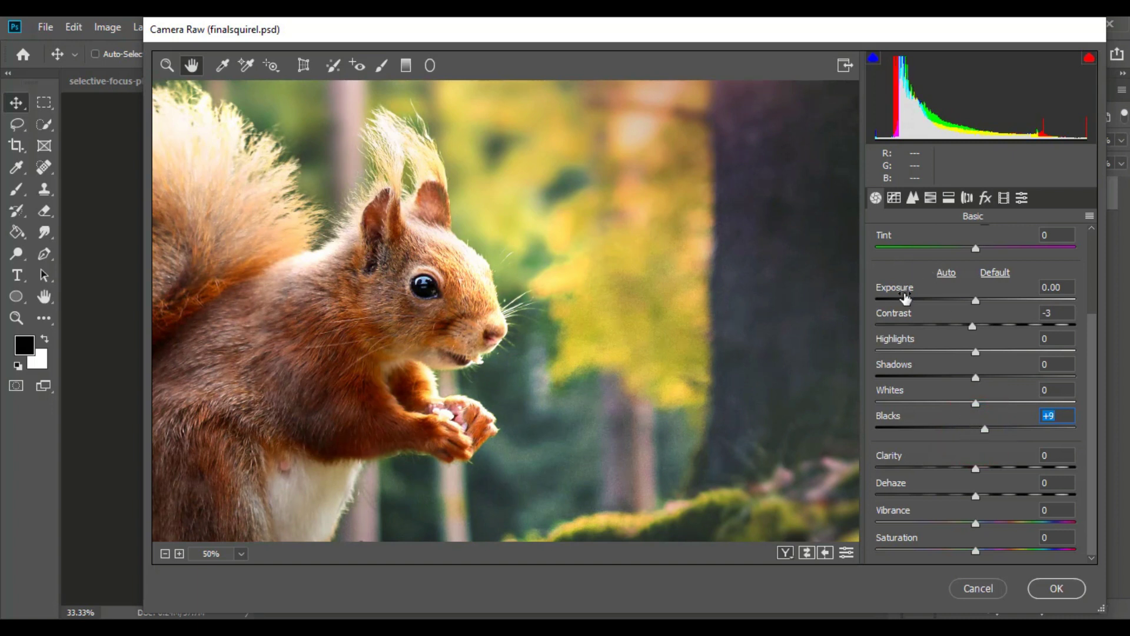
left_click(894, 198)
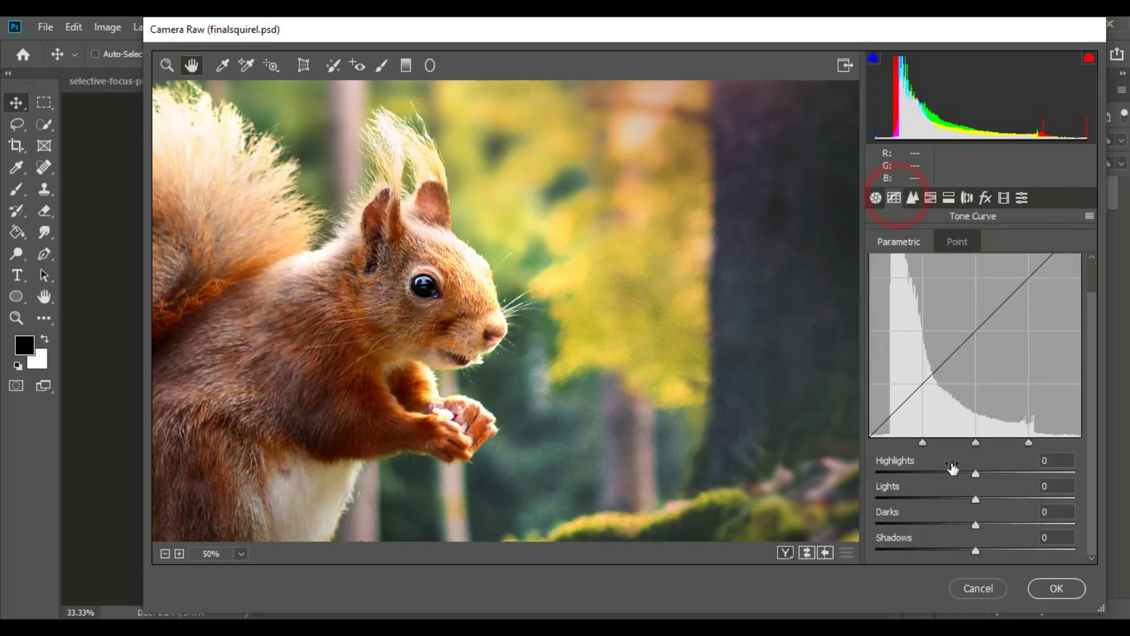
Set the tone curve to Highlights -17, Lights -30, Darks -29, Shadows +7, and lens distortion -9
mouse_move(977, 528)
left_mouse_down()
mouse_move(1023, 525)
mouse_move(948, 533)
mouse_move(971, 501)
mouse_move(945, 510)
mouse_move(962, 479)
left_mouse_up()
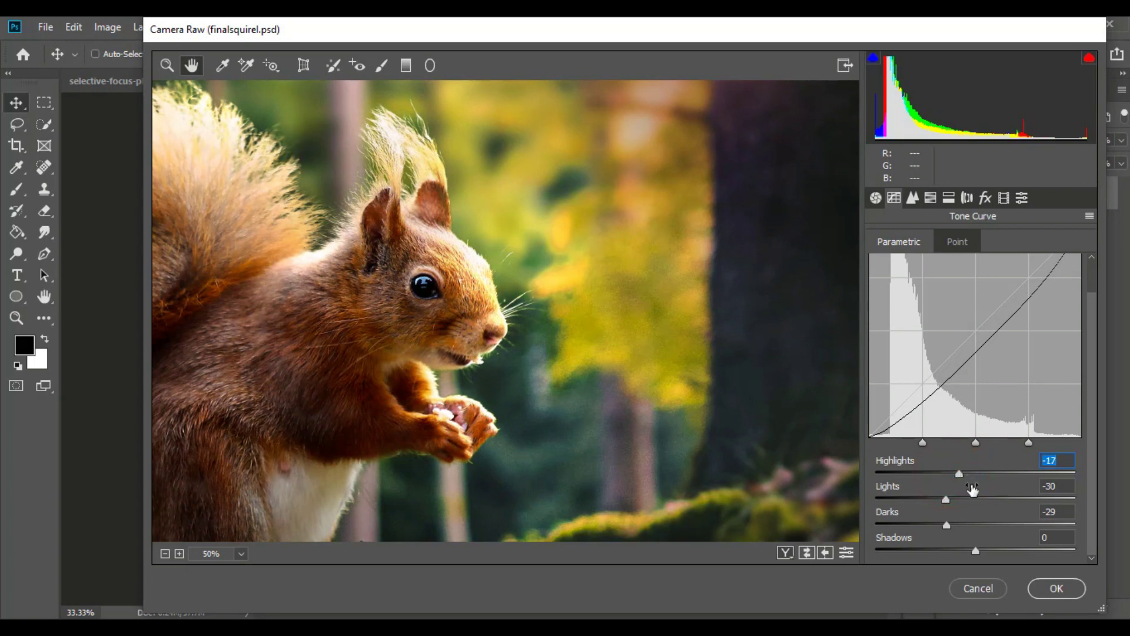
left_click_drag(977, 552, 983, 550)
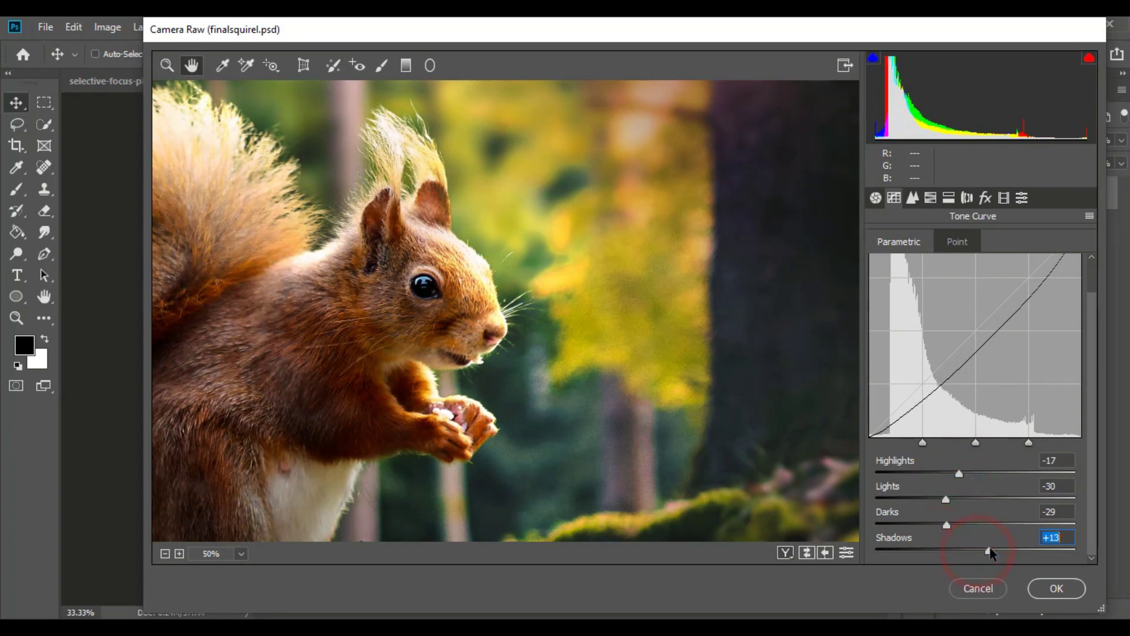
left_click(967, 197)
left_click_drag(976, 276, 969, 275)
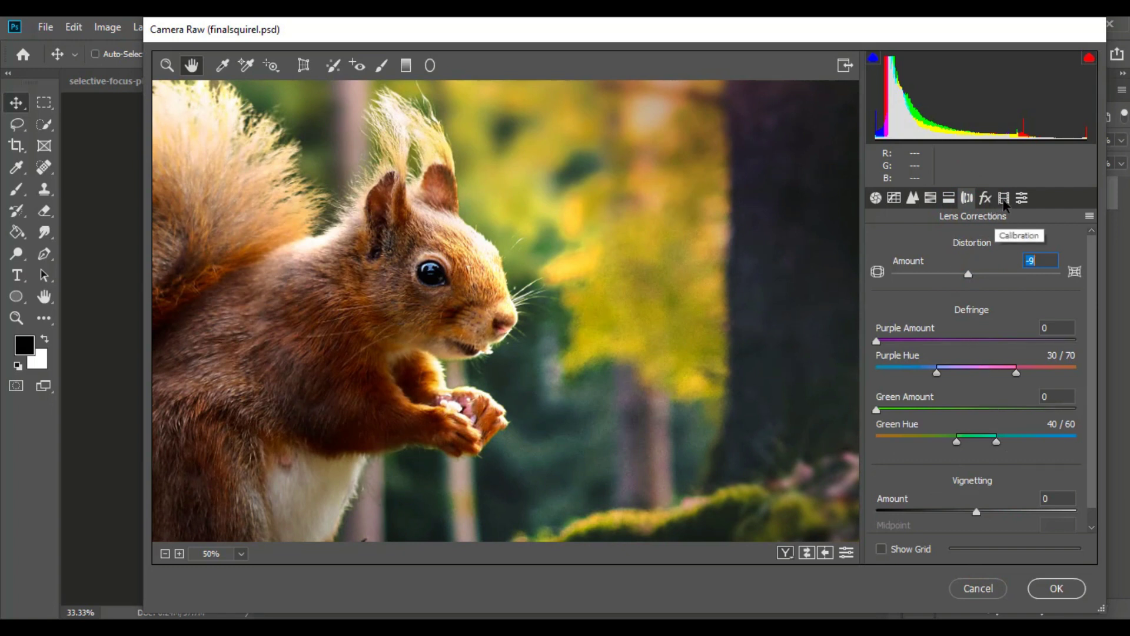
Set Calibration Shadows Tint -8, Red Primary Hue +9 and Red Primary Saturation -3
left_click(1021, 201)
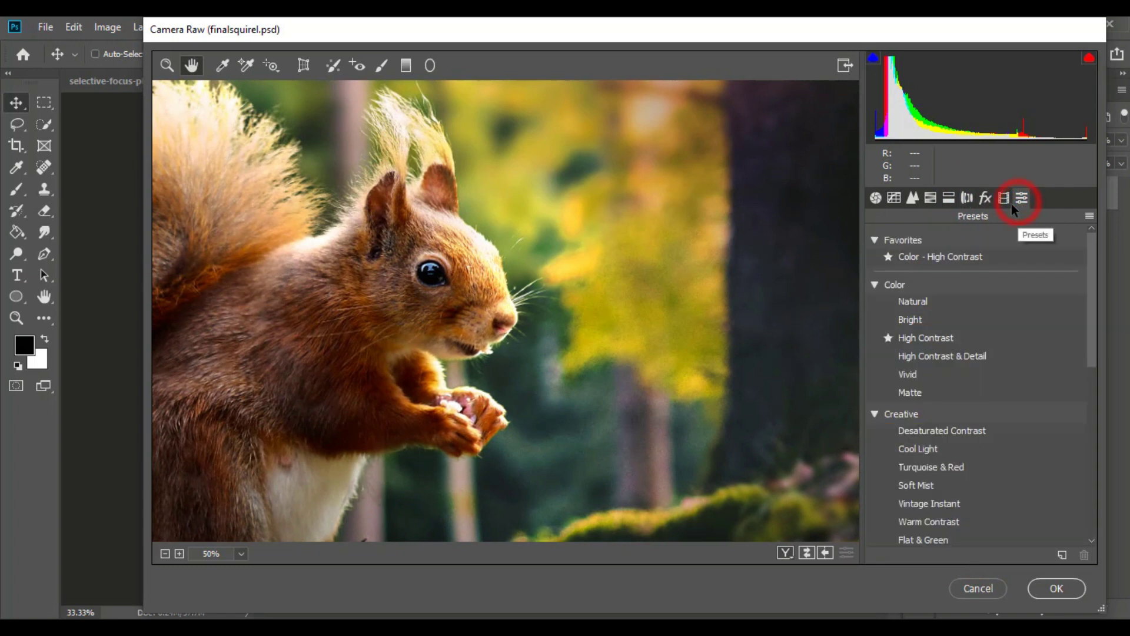
left_click(1004, 200)
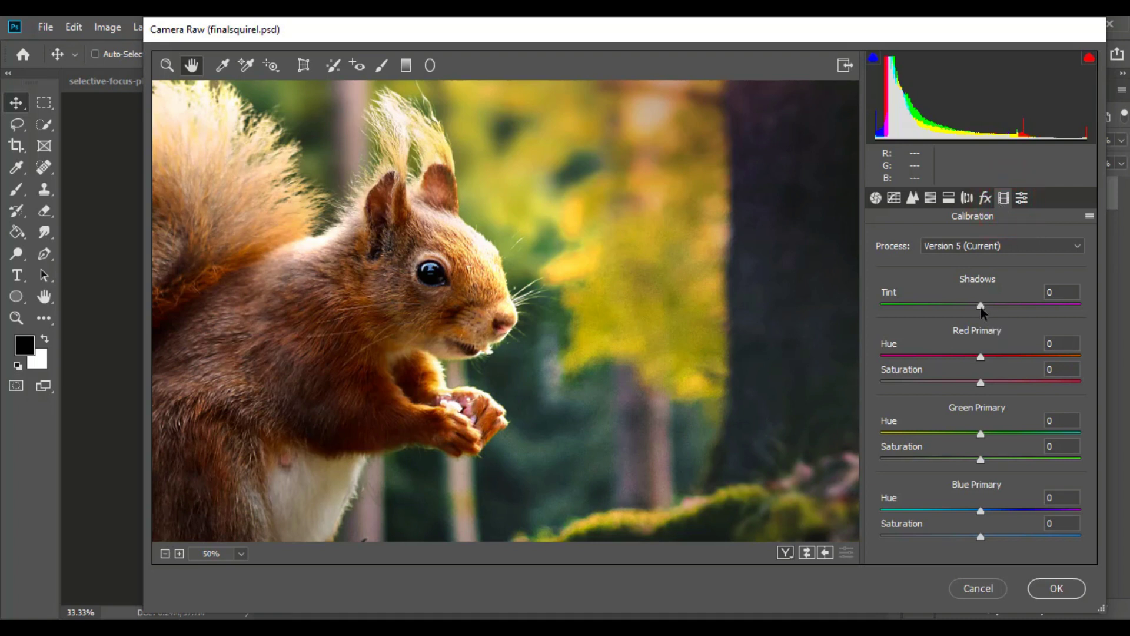
left_click_drag(982, 309, 975, 310)
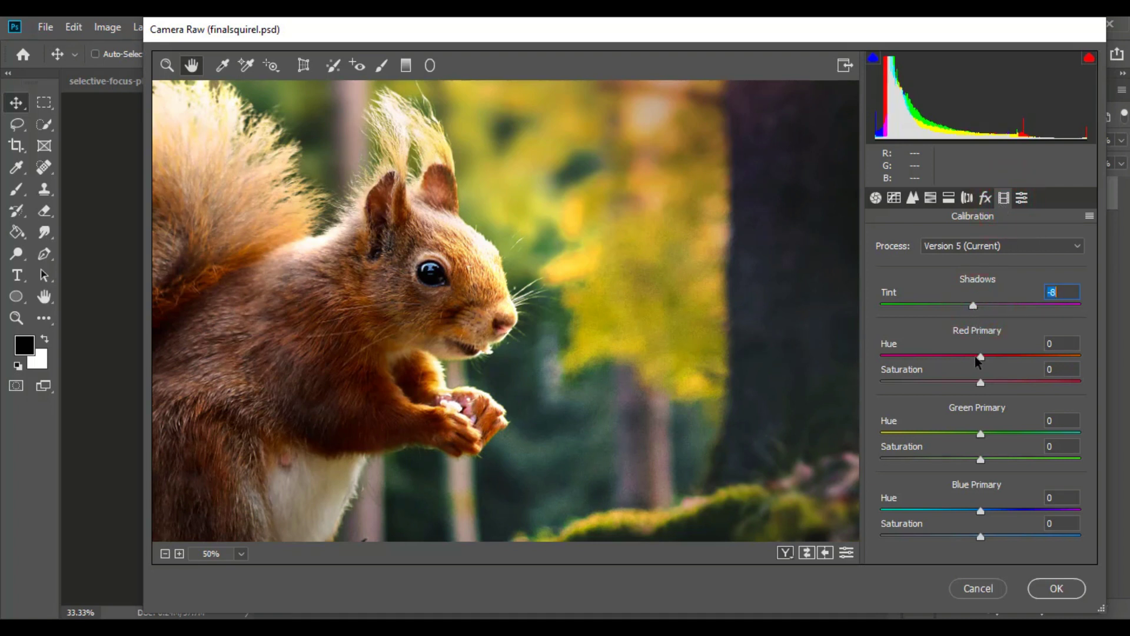
left_click_drag(980, 358, 990, 363)
left_click_drag(981, 383, 979, 383)
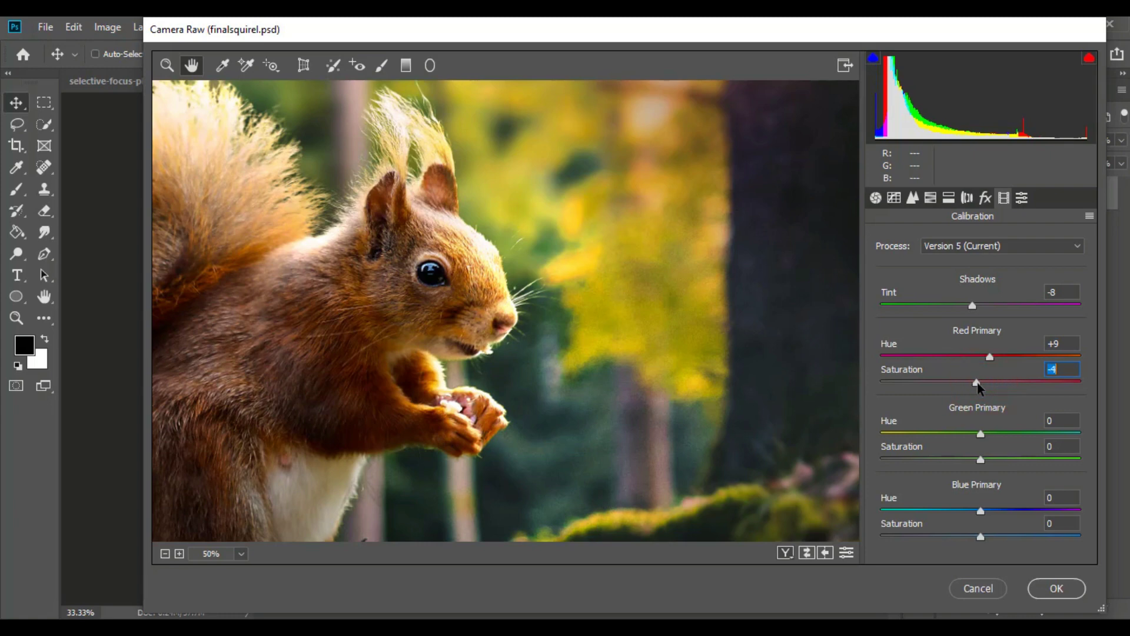
Accept the Camera Raw grade with OK to apply it to the smart object
left_click(1060, 588)
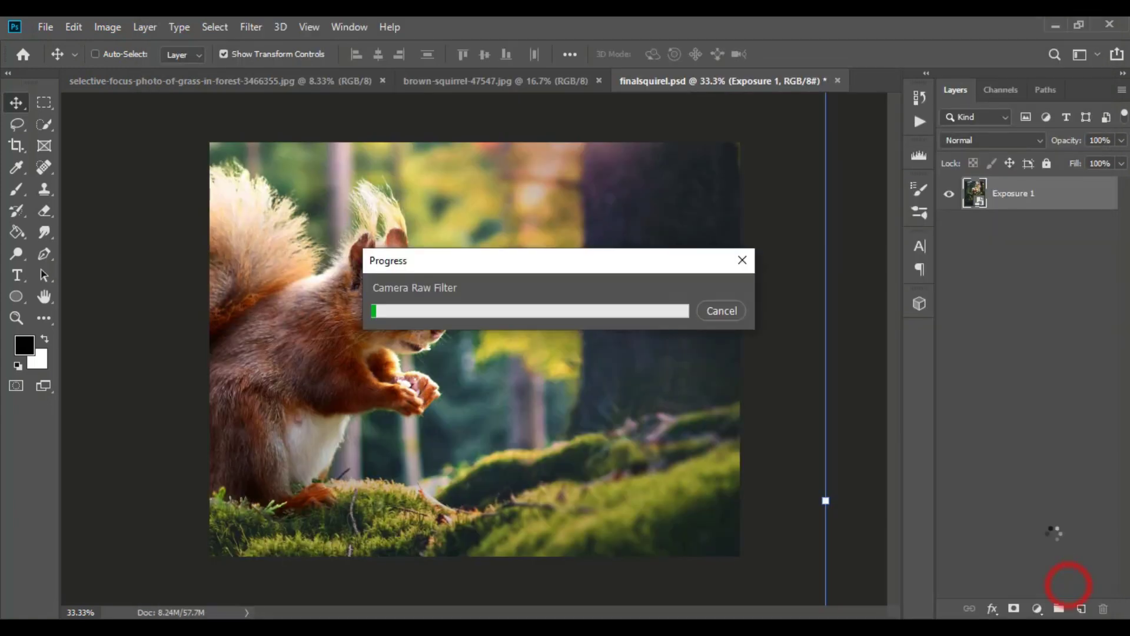